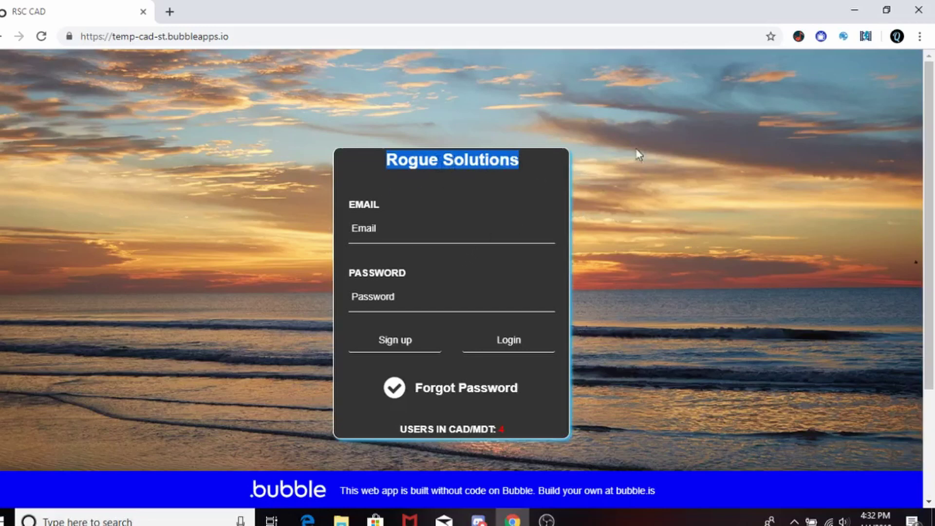
# Look over the login page, including its email and password fields and the sign-up, login and forgotten-password options
pyautogui.click(283, 281)
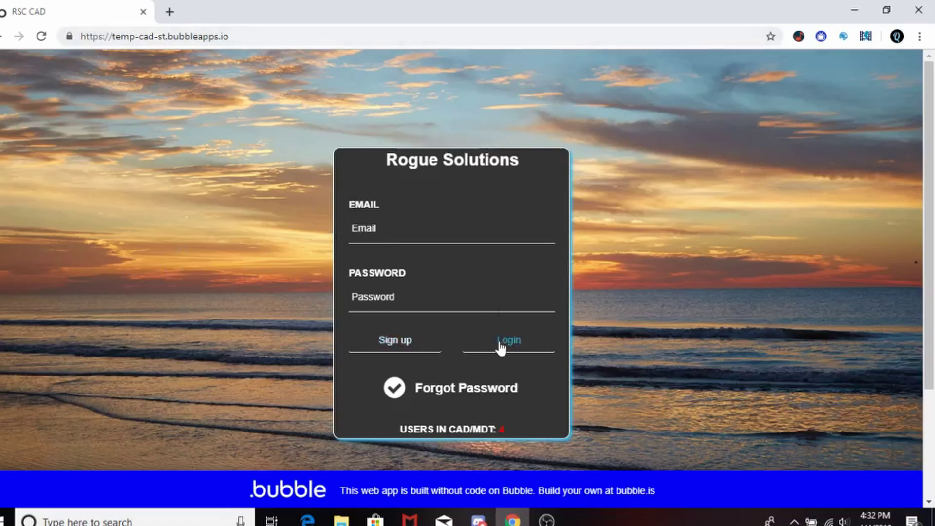
pyautogui.scroll(-2, 409, 191)
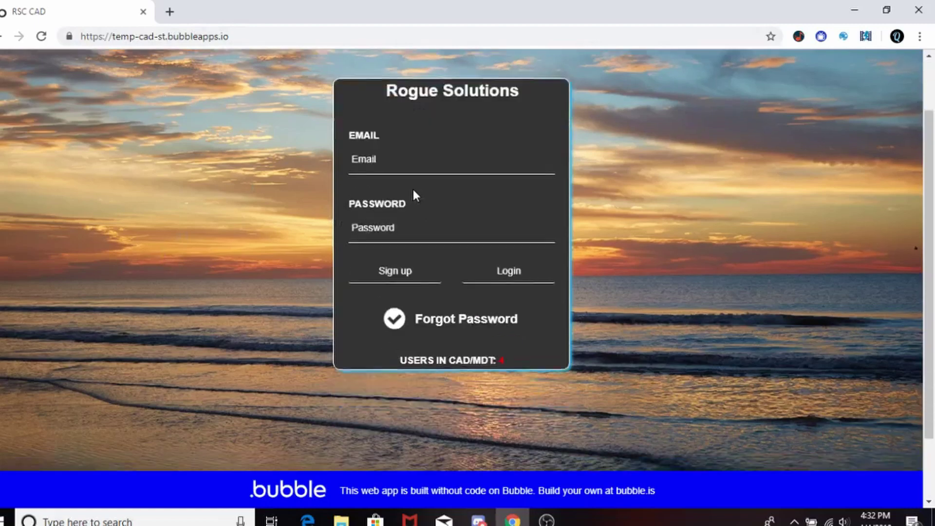
pyautogui.scroll(2, 414, 195)
pyautogui.scroll(-4, 415, 195)
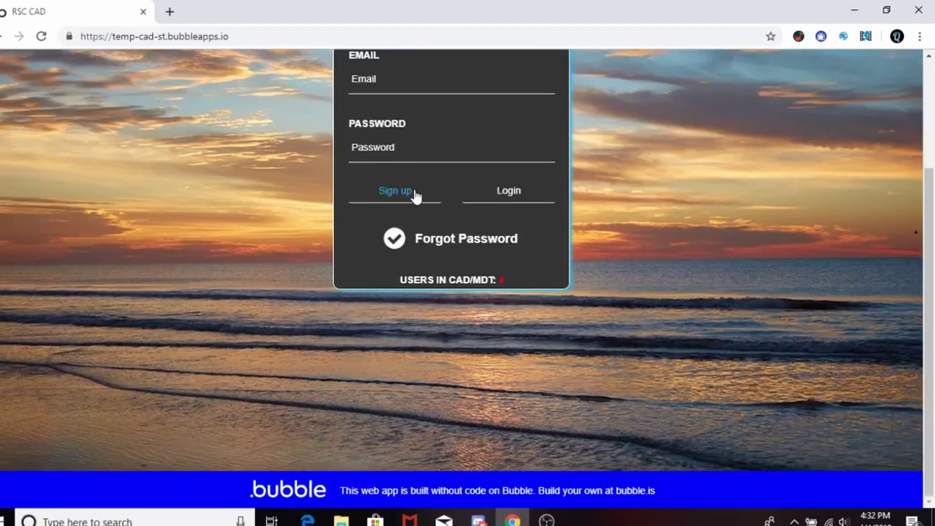
pyautogui.scroll(4, 415, 195)
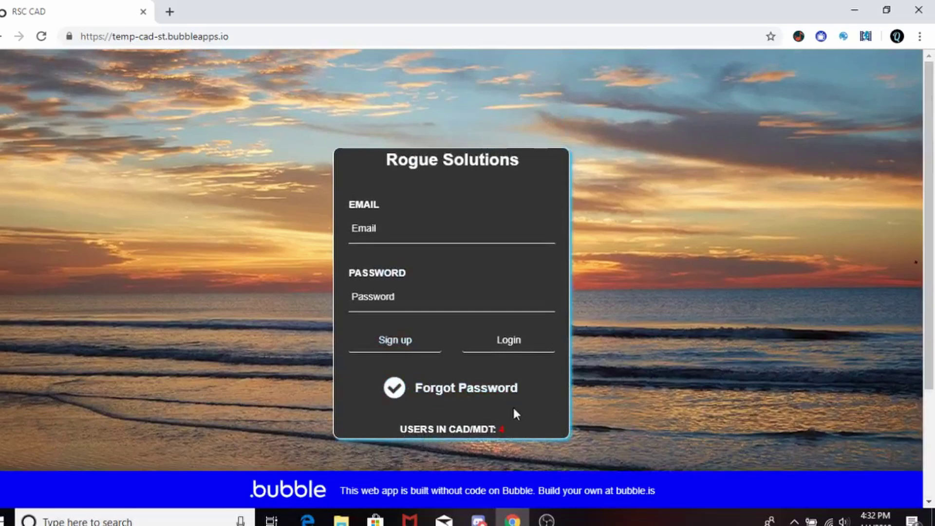
pyautogui.click(418, 227)
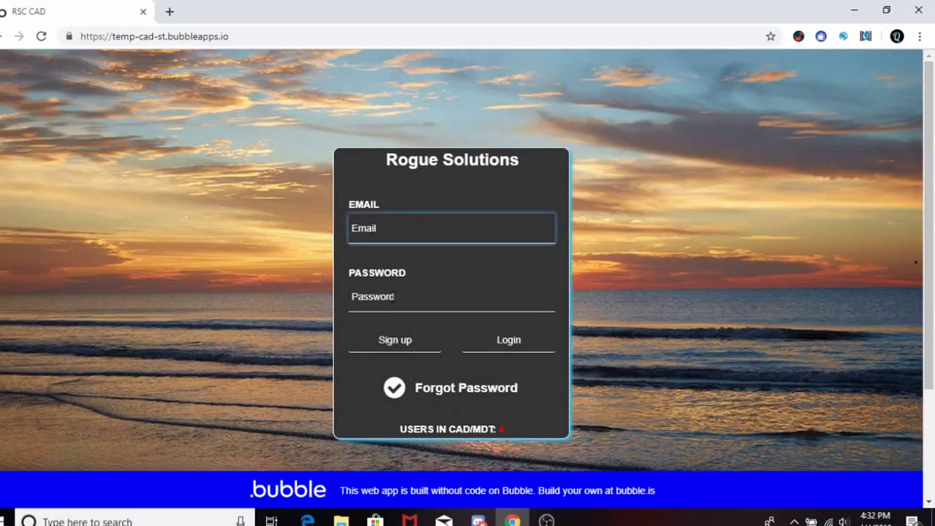
pyautogui.click(394, 296)
pyautogui.click(642, 372)
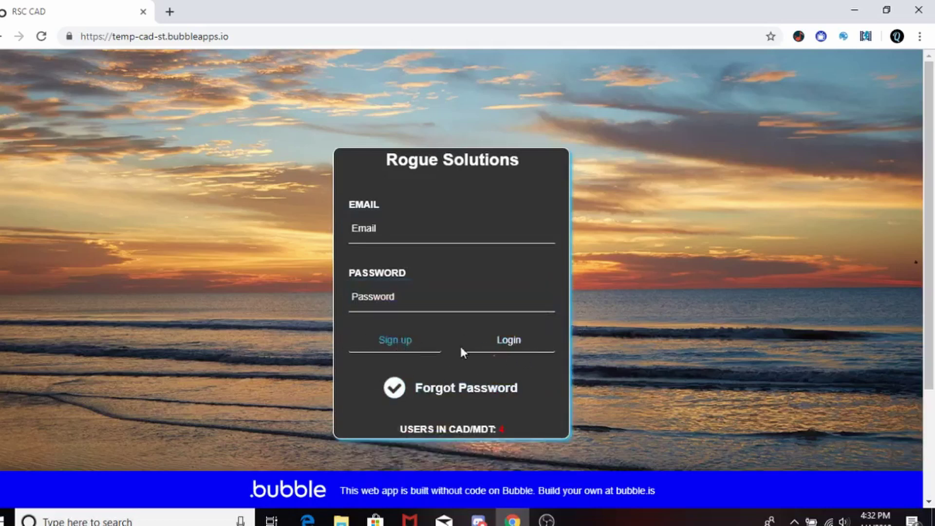
# Open the sign-up form, review its name, email and password fields, and return to the sign-in form
pyautogui.click(408, 342)
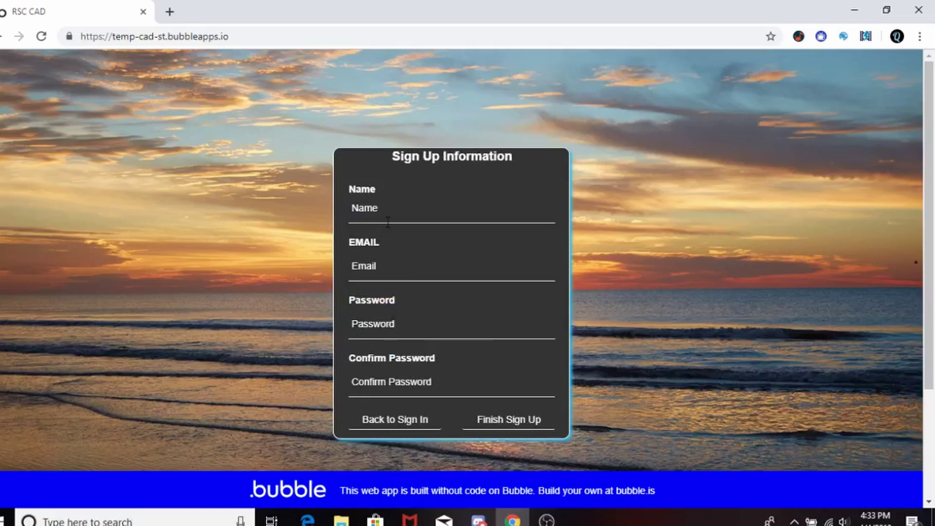
pyautogui.scroll(-2, 388, 227)
pyautogui.scroll(2, 388, 229)
pyautogui.click(512, 431)
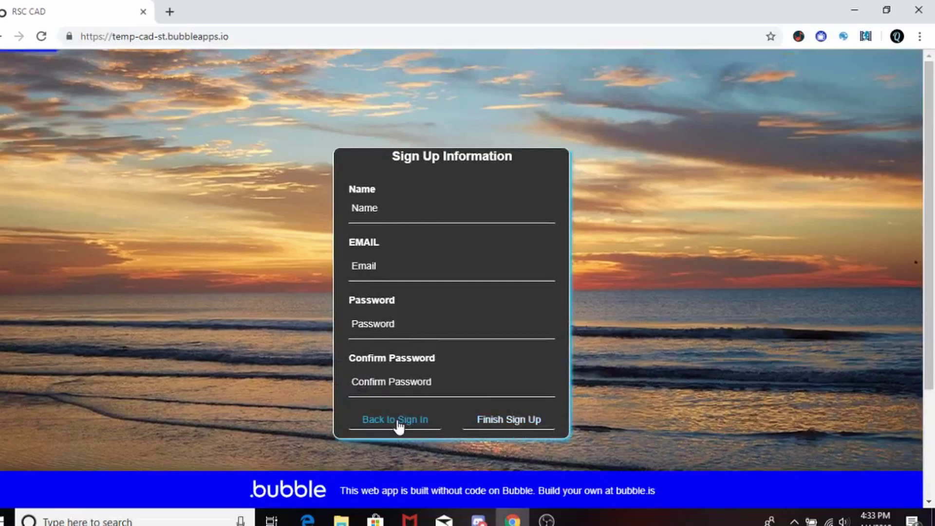
pyautogui.click(597, 121)
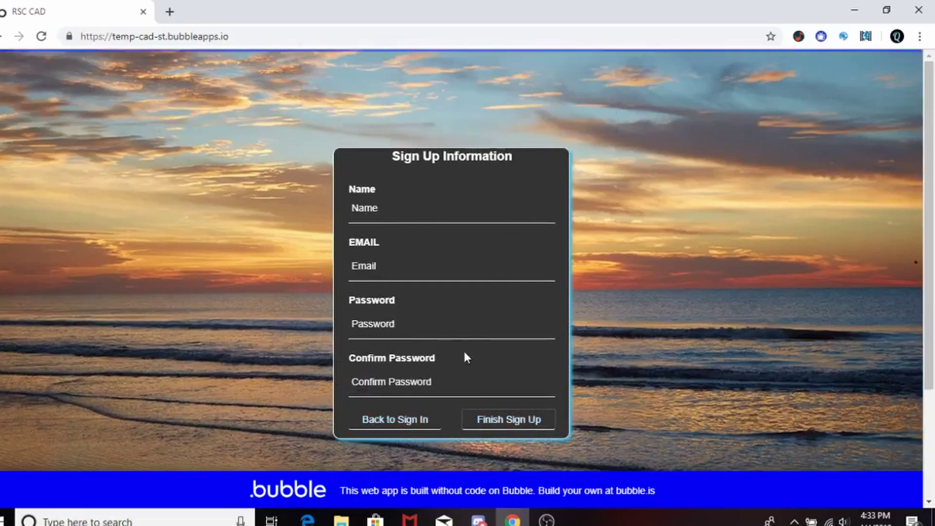
pyautogui.click(413, 422)
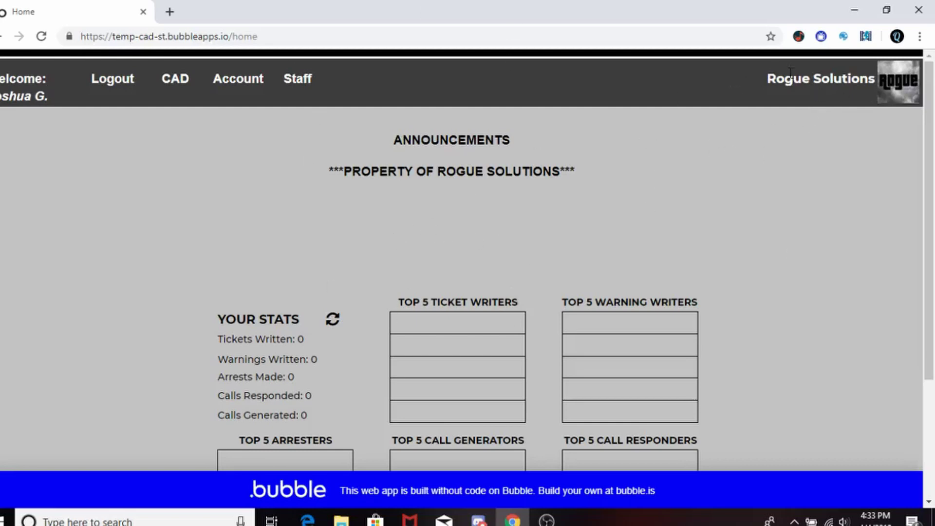
pyautogui.moveTo(768, 77); pyautogui.dragTo(881, 80)
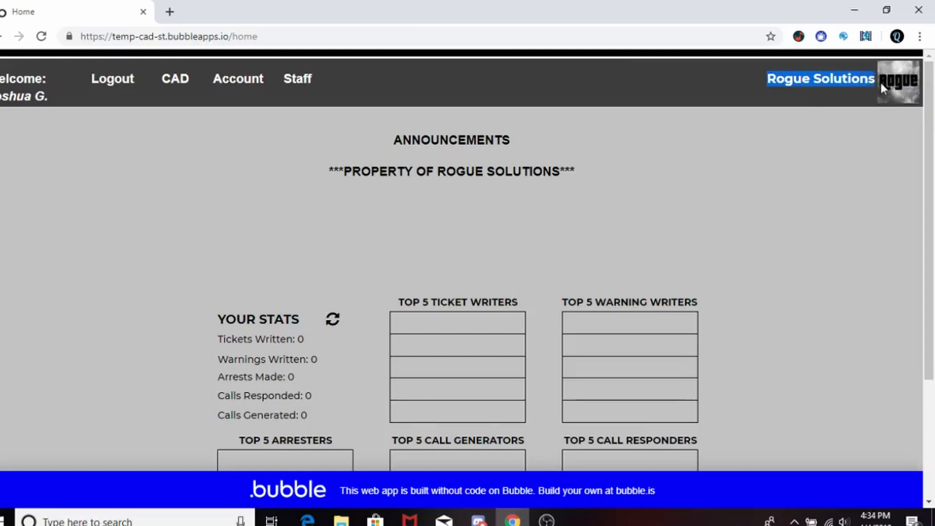
pyautogui.click(869, 96)
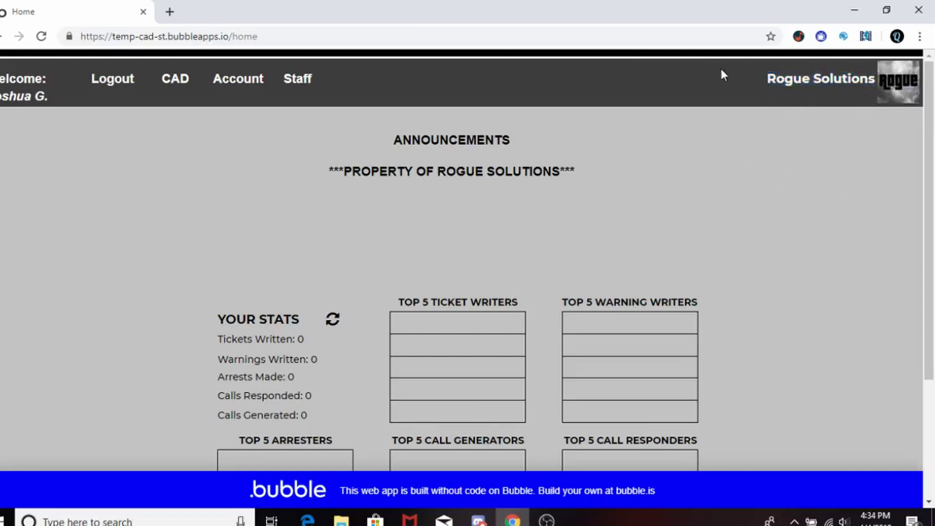
pyautogui.moveTo(771, 81); pyautogui.dragTo(874, 73)
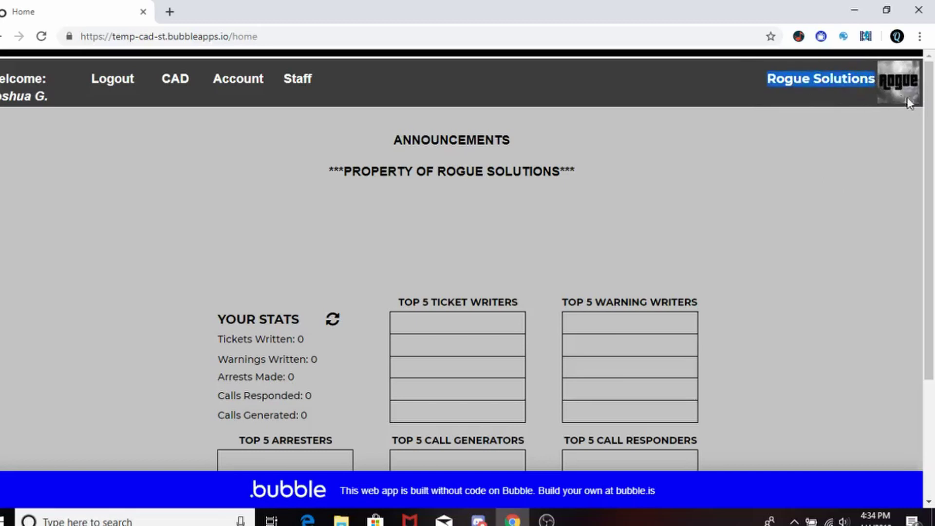
pyautogui.click(824, 184)
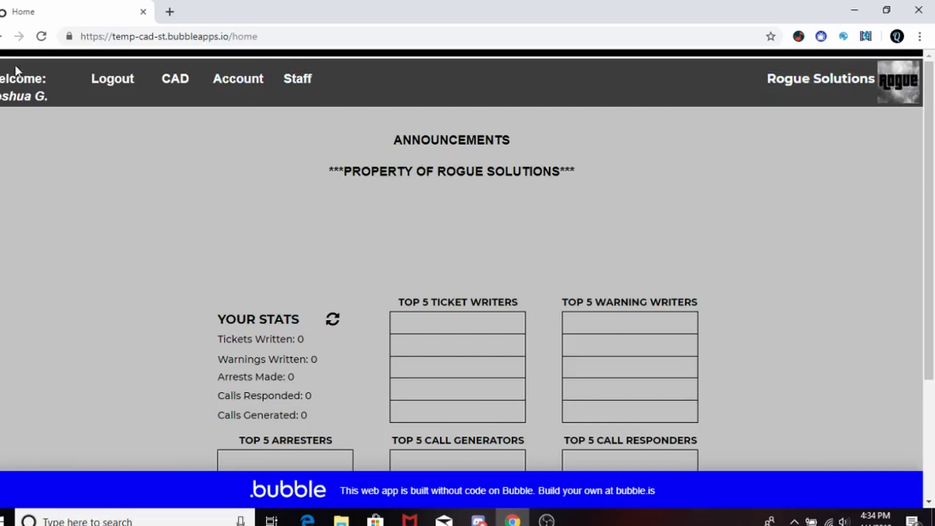
# View the account information and close it without changes
pyautogui.click(238, 82)
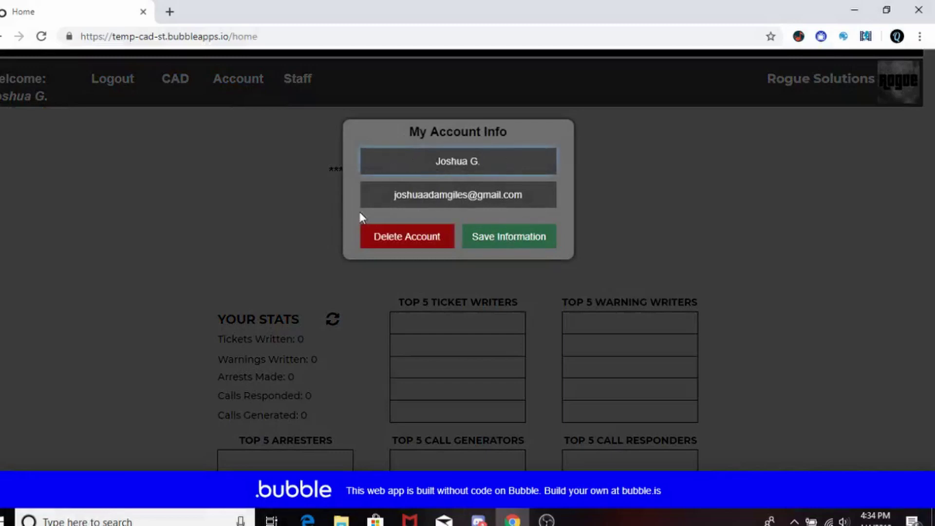
pyautogui.click(253, 118)
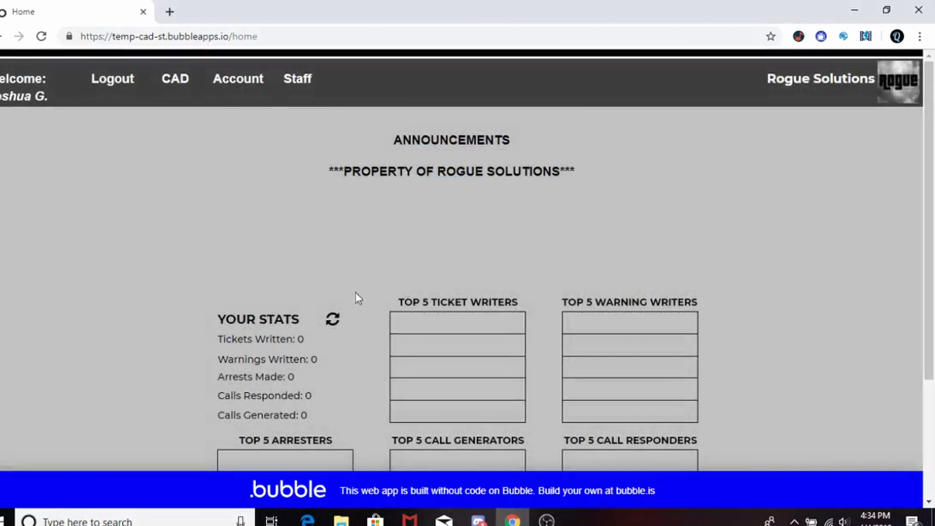
# Examine the personal stats and top 5 leaderboards on the home page, refreshing the personal stats
pyautogui.scroll(-1, 317, 302)
pyautogui.scroll(-2, 317, 302)
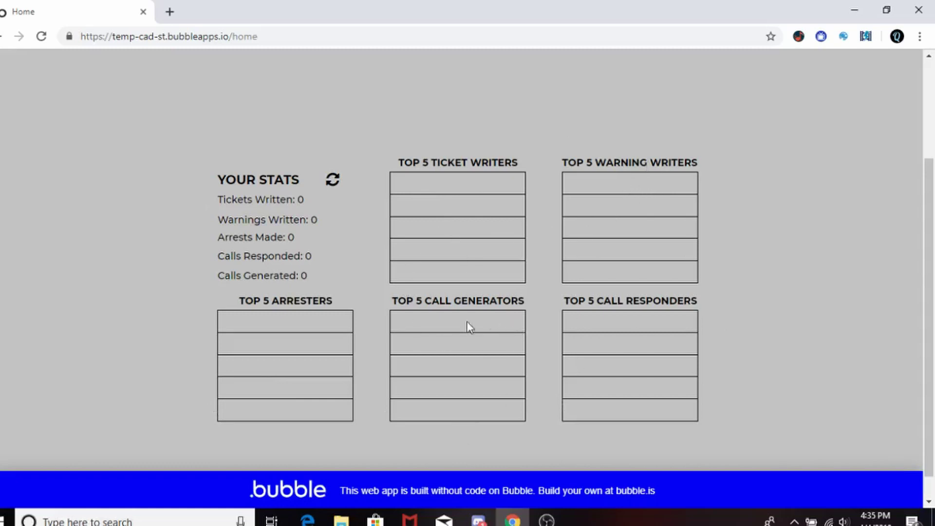
pyautogui.tripleClick(302, 174)
pyautogui.click(292, 190)
pyautogui.click(332, 183)
pyautogui.scroll(-1, 645, 408)
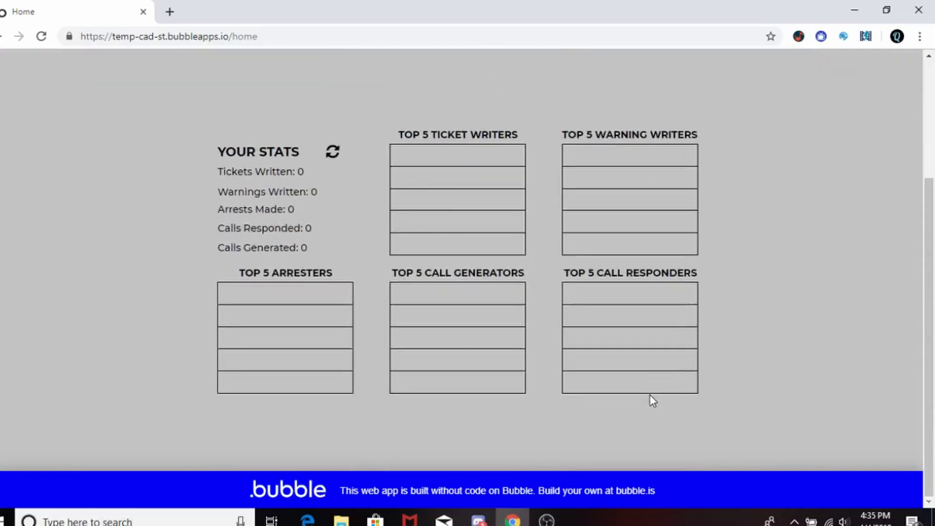
pyautogui.scroll(4, 653, 399)
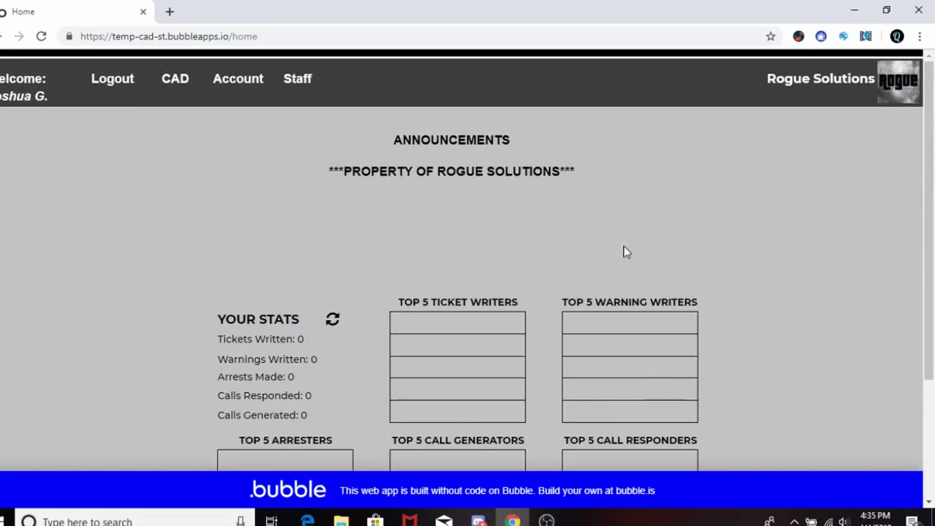
# Enter the CAD as the SAHP department on Server 1 with identifier 1K-22, leaving the subdivision blank
pyautogui.click(175, 87)
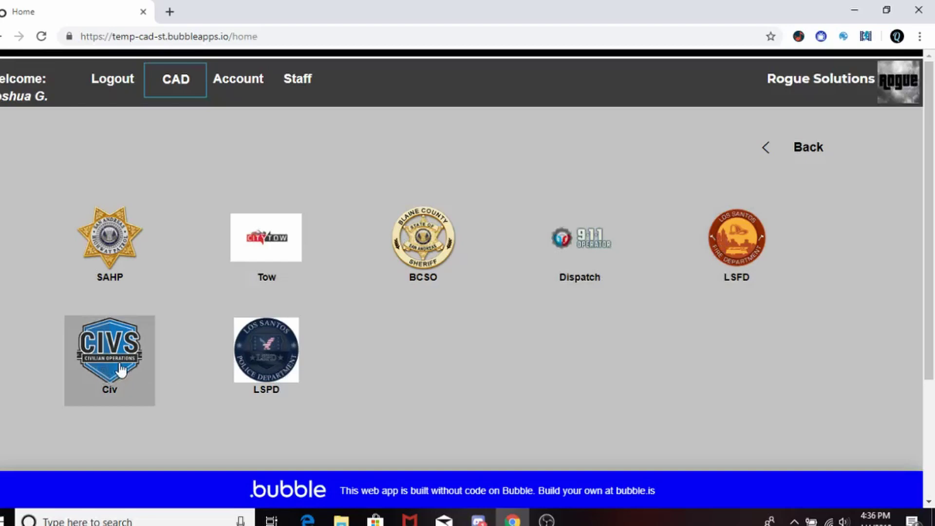
pyautogui.click(97, 238)
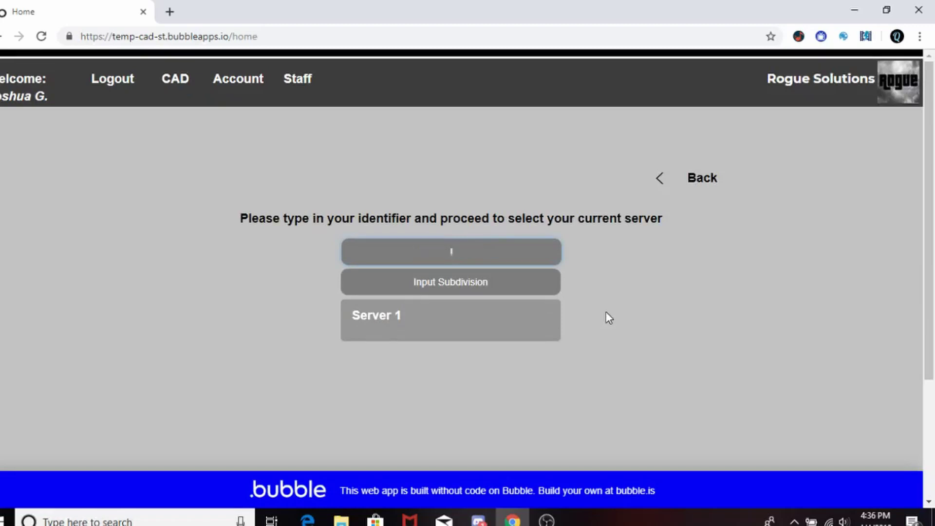
pyautogui.write('1K-22')
pyautogui.click(498, 285)
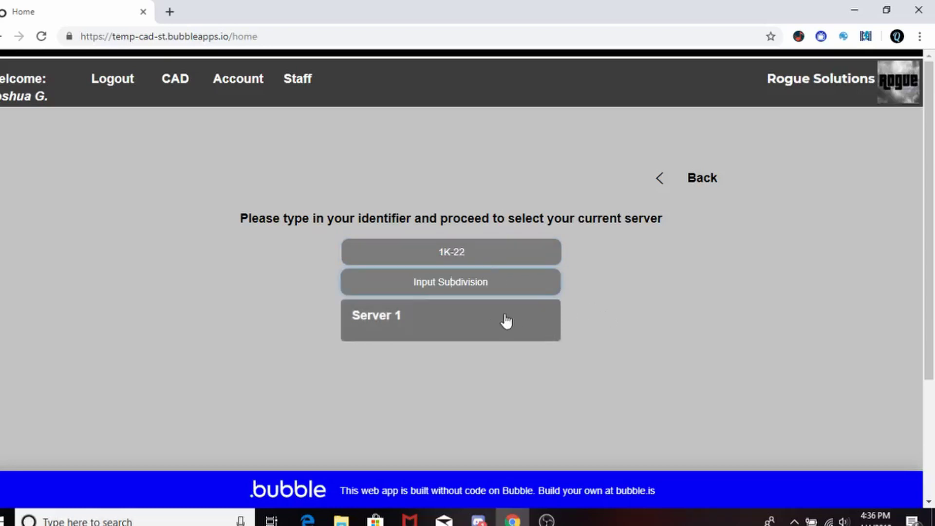
pyautogui.write('s')
pyautogui.press('BackSpace')
pyautogui.press('BackSpace')
pyautogui.press('BackSpace')
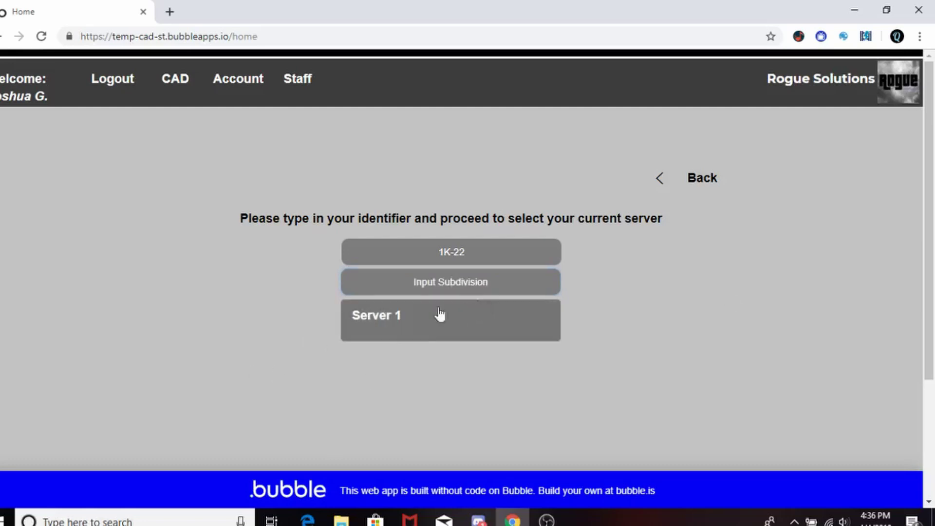
pyautogui.click(386, 339)
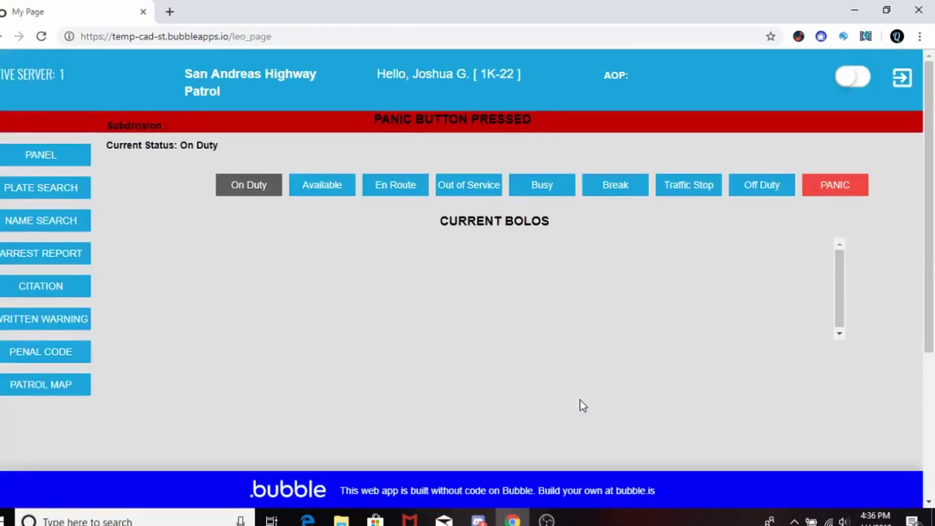
# Trigger the unit's panic alert and clear it again
pyautogui.click(807, 199)
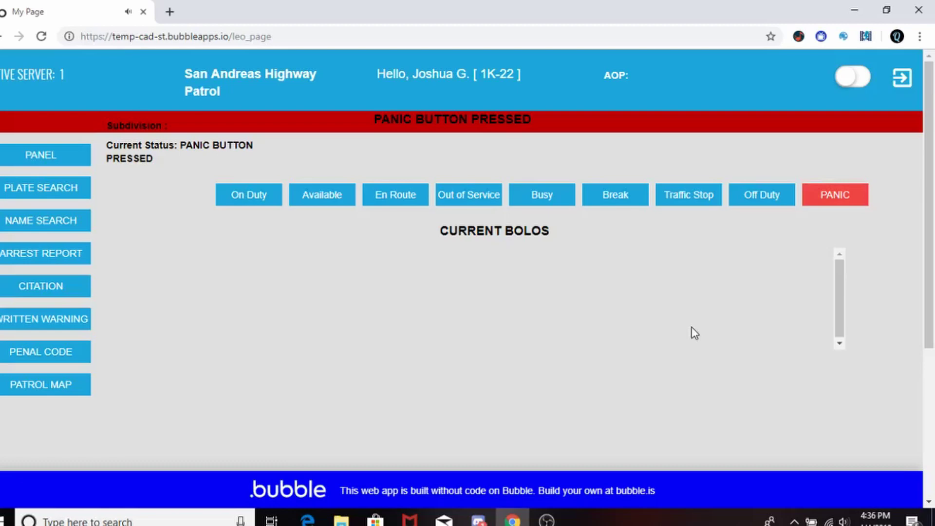
pyautogui.click(841, 197)
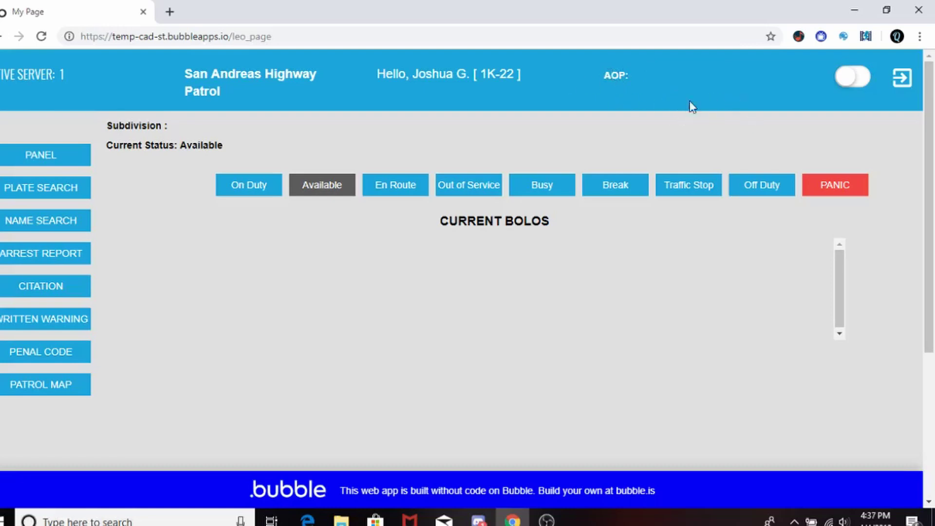
# Switch the patrol page to the dark theme and back to the light theme
pyautogui.click(856, 76)
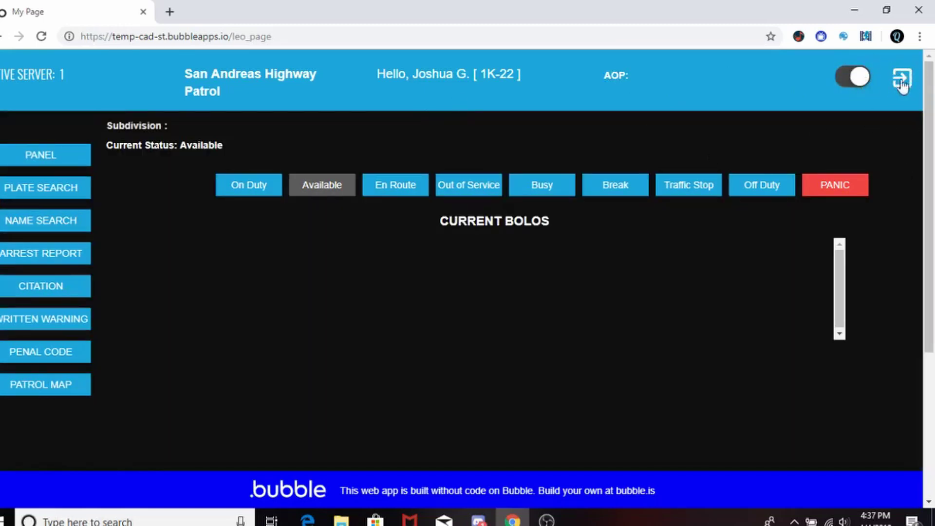
pyautogui.click(865, 84)
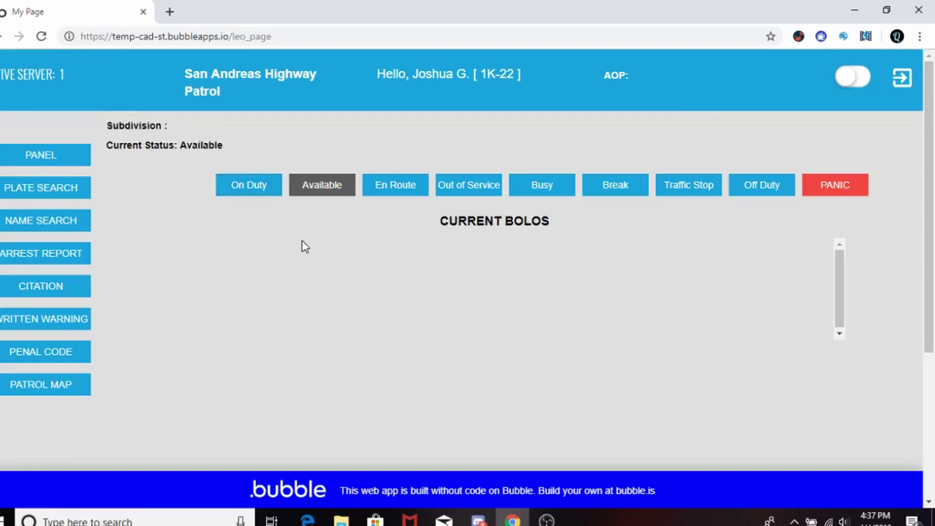
# Cycle the unit's status through On Duty, Available, En Route, Out of Service, Busy and Break
pyautogui.click(246, 191)
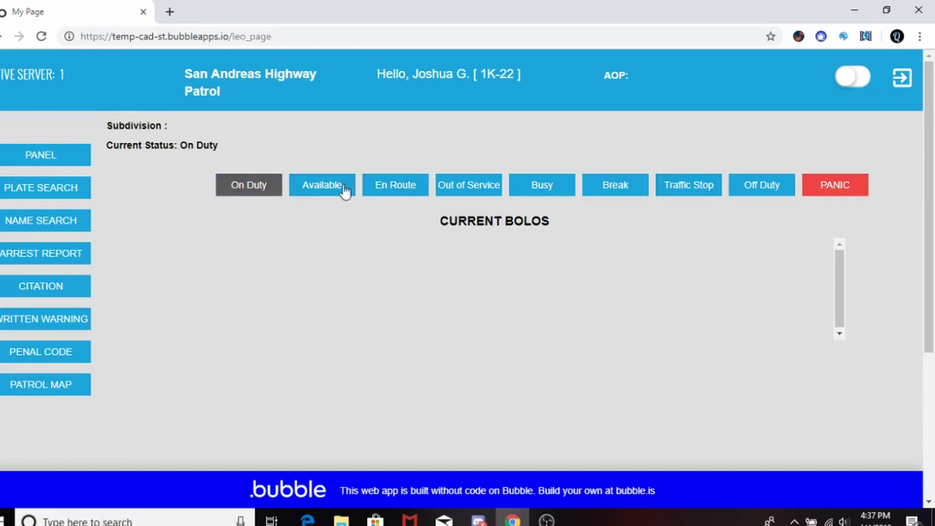
pyautogui.click(312, 191)
pyautogui.click(393, 191)
pyautogui.click(476, 191)
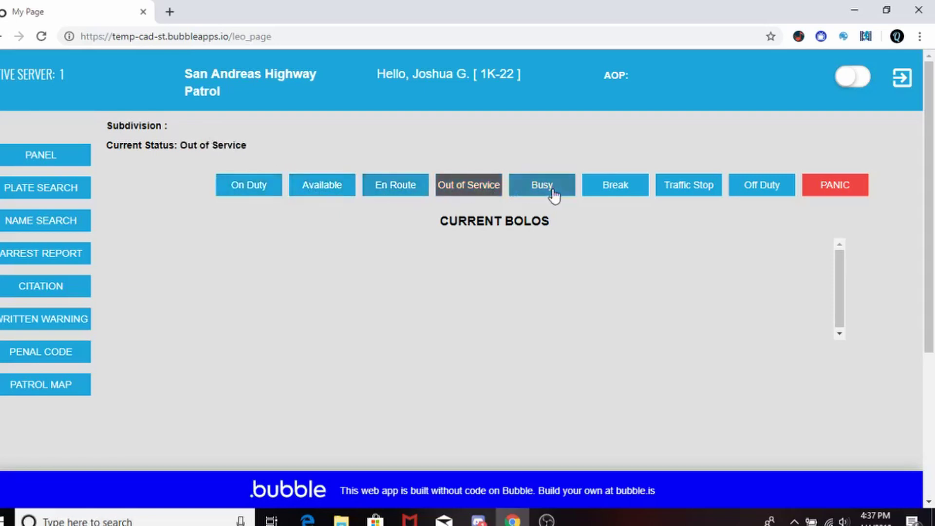
pyautogui.click(552, 193)
pyautogui.click(607, 189)
# Set the status to Traffic Stop, dismiss its details form, and change the status to Off Duty and back to On Duty
pyautogui.click(700, 191)
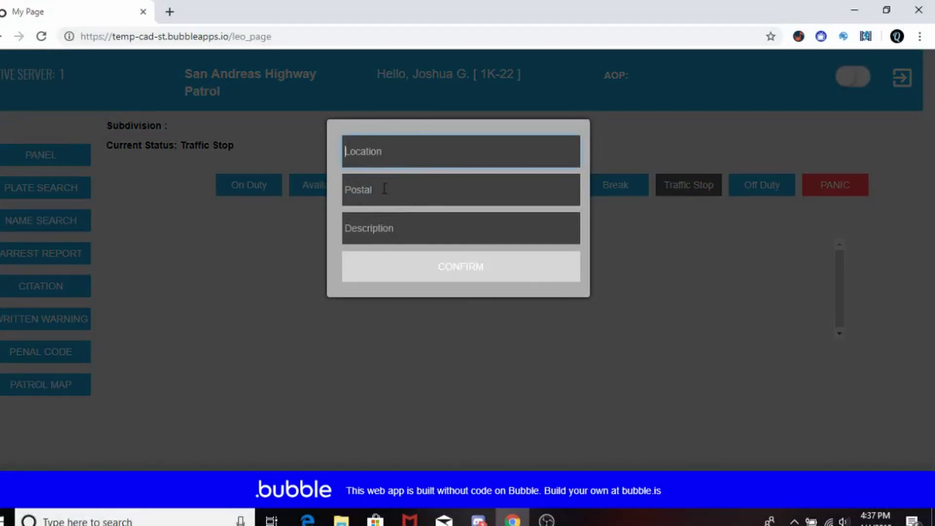
pyautogui.click(209, 269)
pyautogui.click(763, 191)
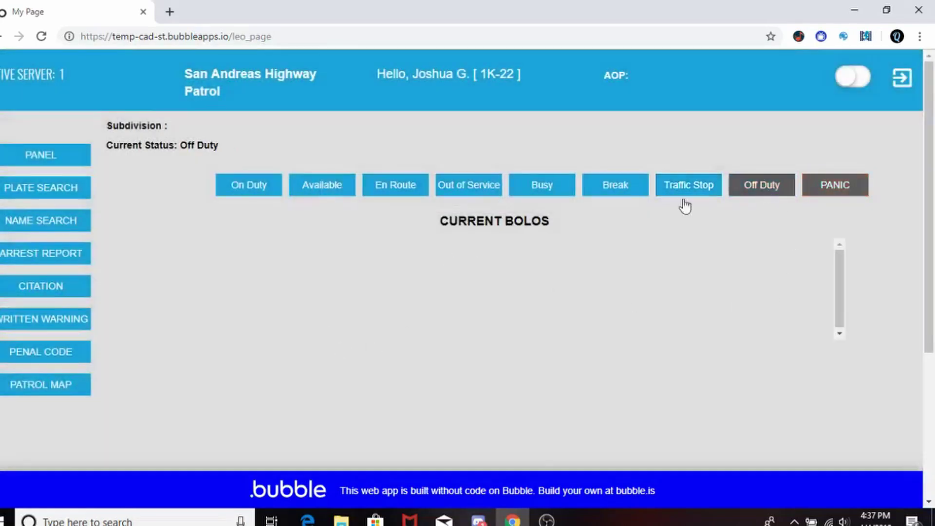
pyautogui.click(251, 191)
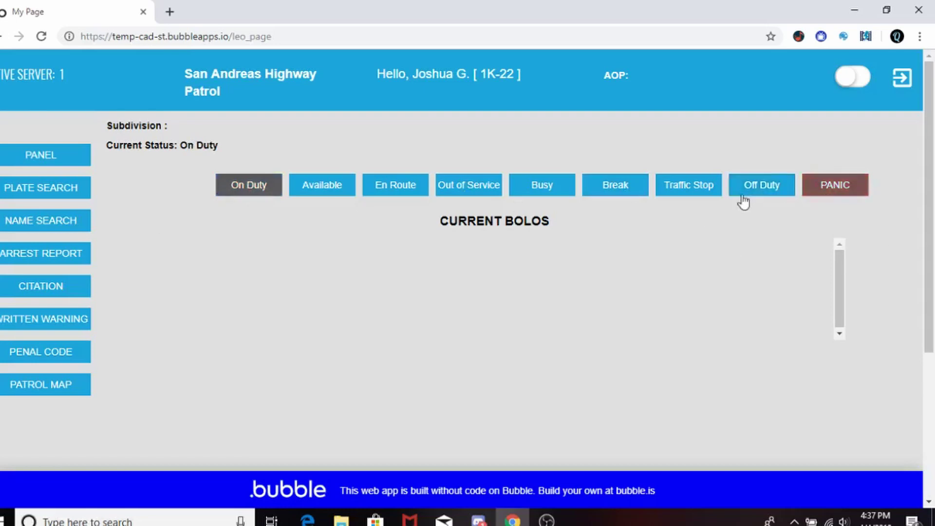
# Raise the panic alert from On Duty status and cancel it
pyautogui.click(814, 192)
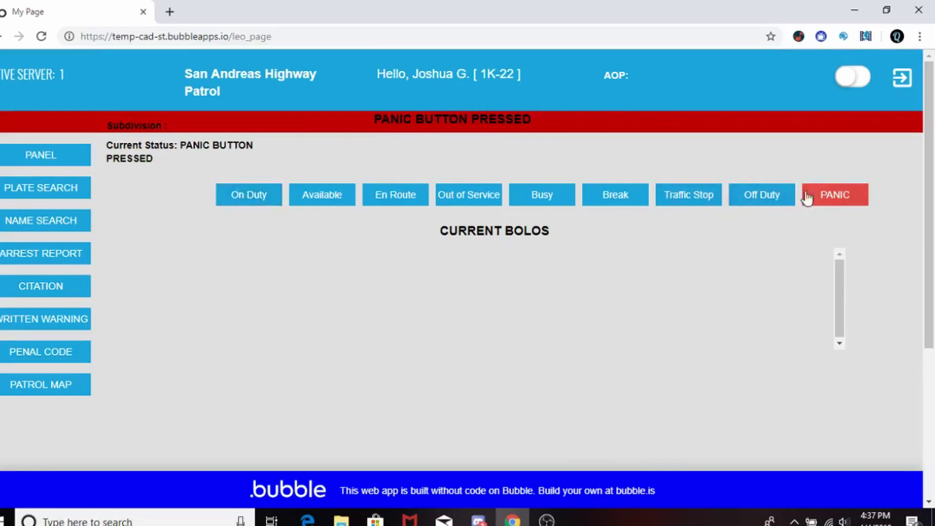
pyautogui.click(822, 195)
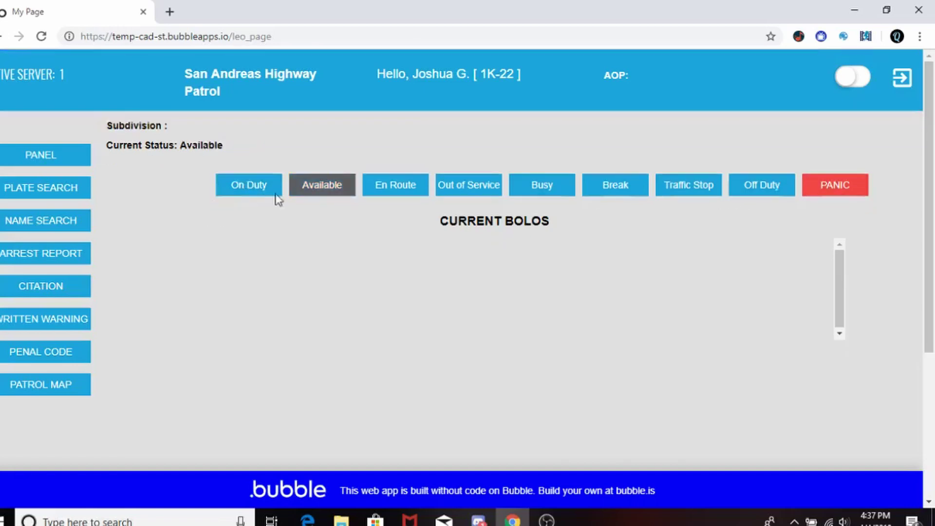
# Set the unit's status to On Duty and back to Available
pyautogui.click(261, 188)
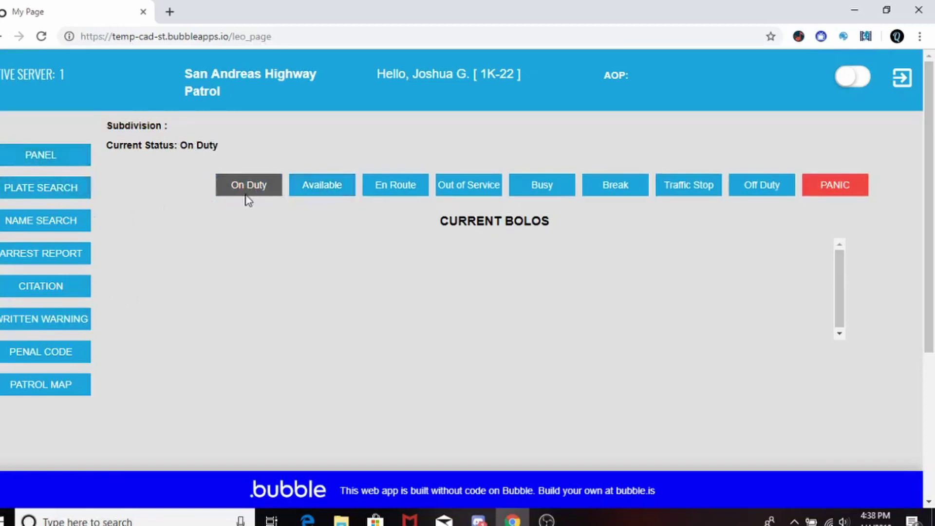
pyautogui.click(318, 191)
# View the plate search's Vehicle Database, the name search's Person Database, and the plate search again
pyautogui.click(37, 199)
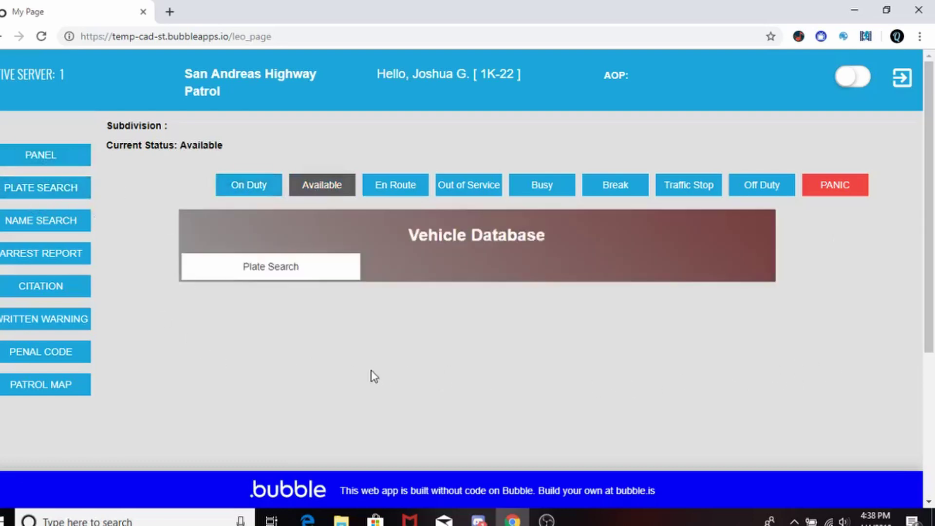
pyautogui.click(58, 220)
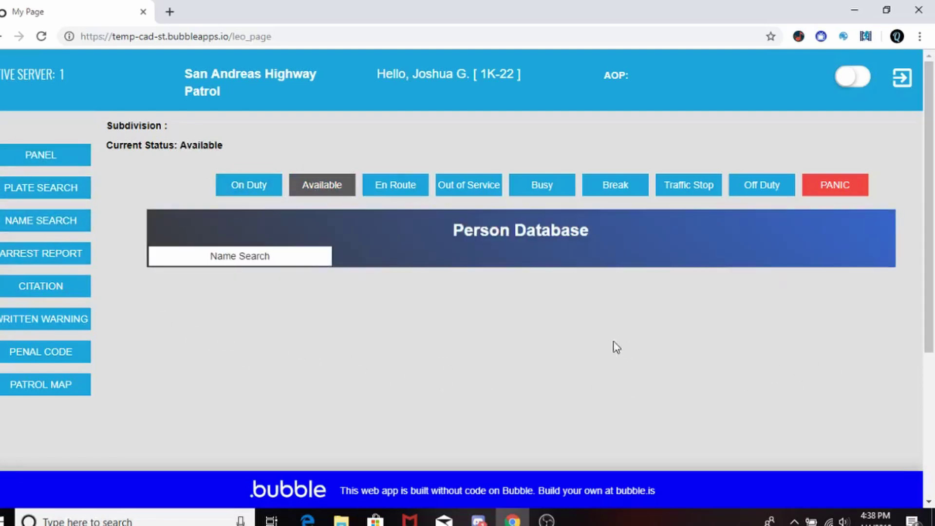
pyautogui.click(22, 193)
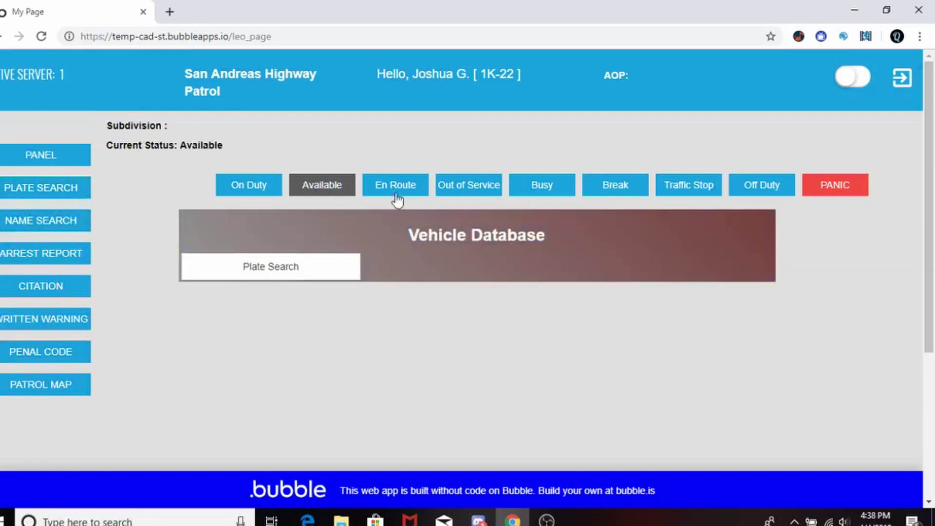
# Return to the main panel and look over its Current BOLOs section
pyautogui.moveTo(928, 327)
pyautogui.mouseDown()
pyautogui.moveTo(926, 384)
pyautogui.moveTo(925, 336)
pyautogui.mouseUp()
pyautogui.click(45, 123)
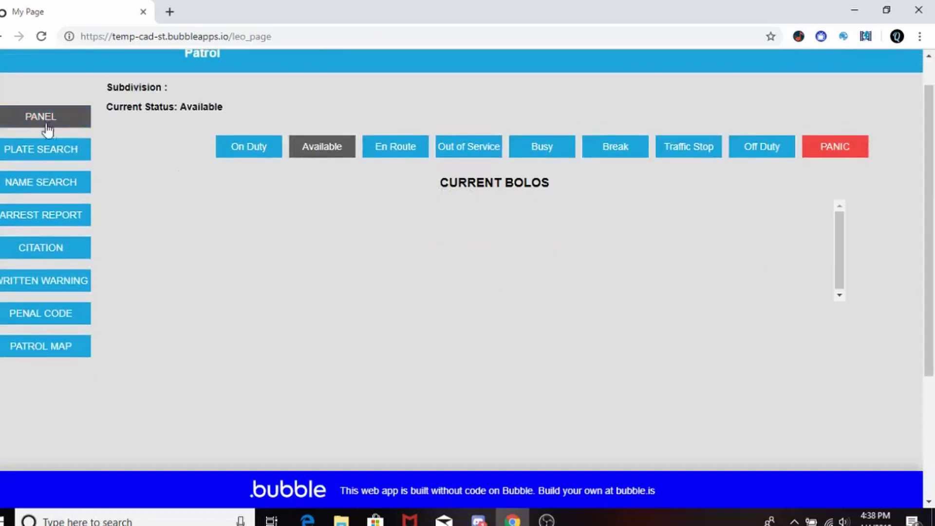
pyautogui.moveTo(933, 237); pyautogui.dragTo(930, 223)
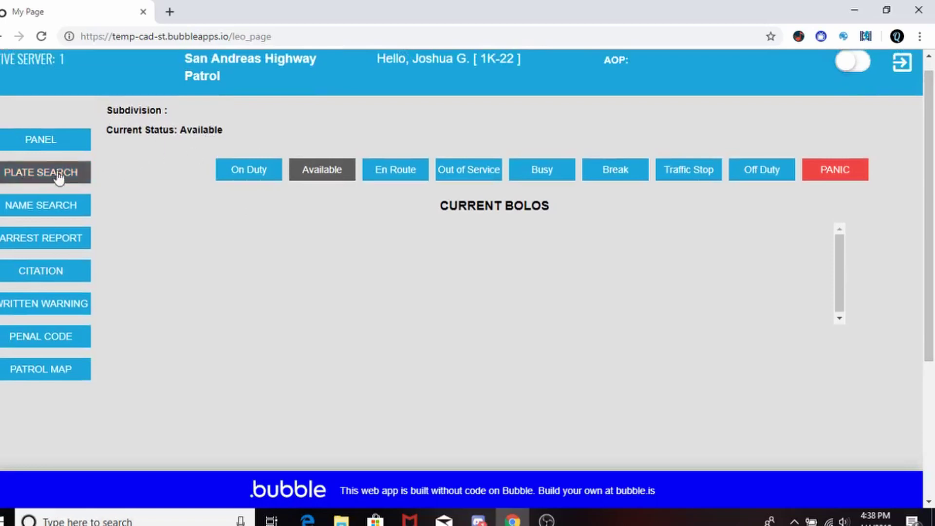
pyautogui.scroll(-3, 354, 253)
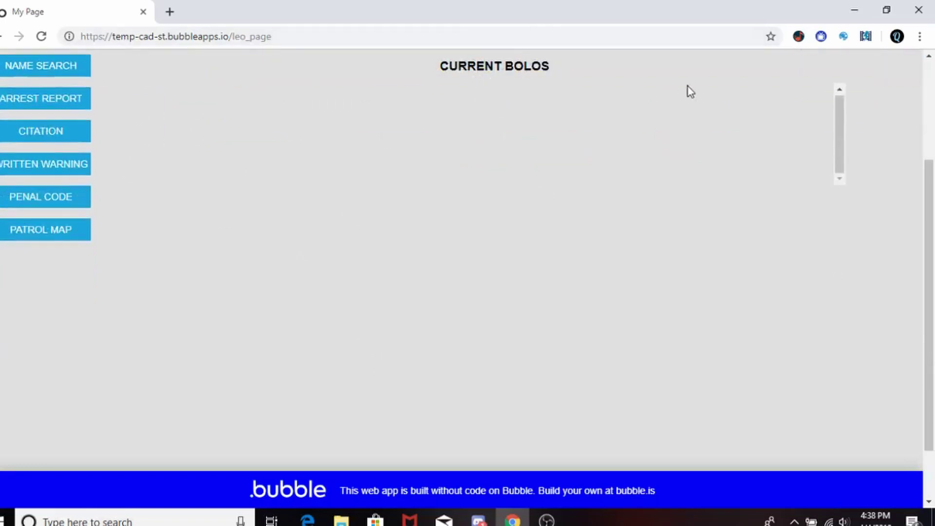
pyautogui.scroll(-2, 563, 342)
pyautogui.scroll(5, 503, 339)
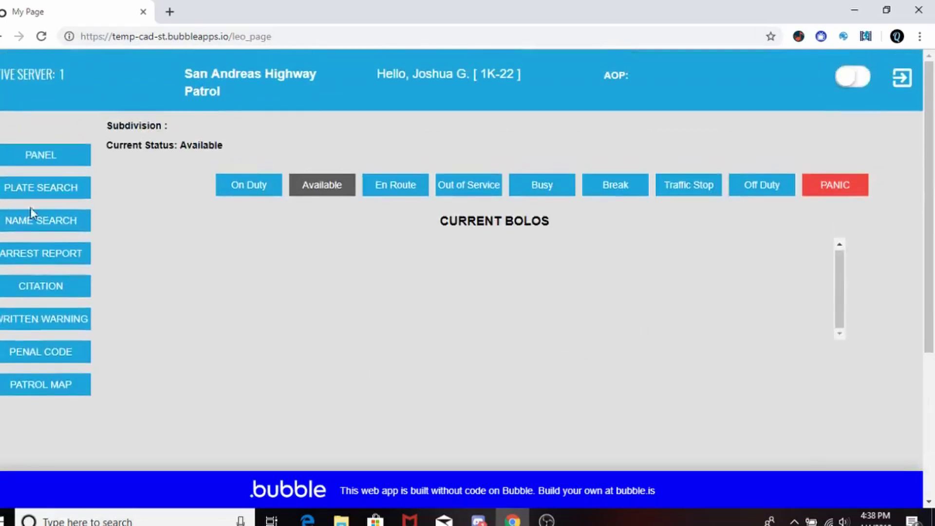
# Show the plate search field of the Vehicle Database and the name search of the Person Database
pyautogui.click(73, 187)
pyautogui.click(256, 268)
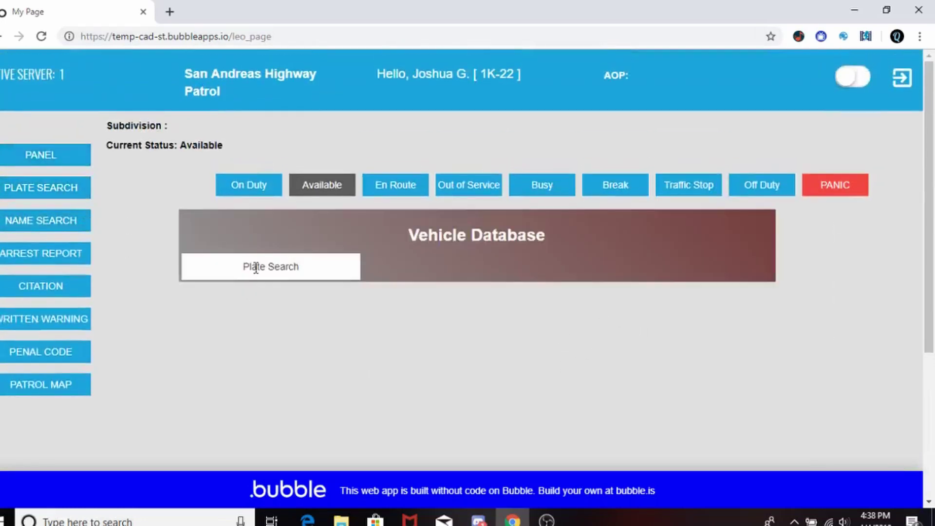
pyautogui.click(39, 223)
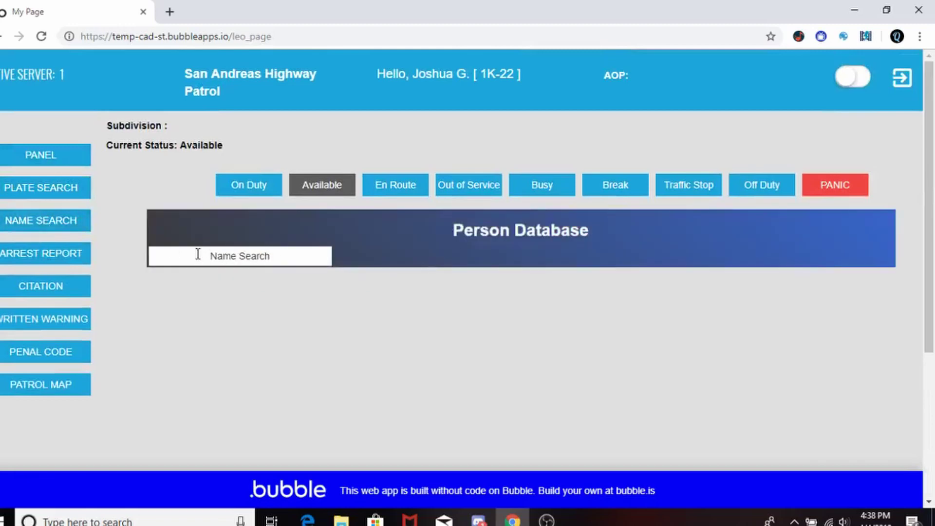
# Open the arrest report form and try out its Name field with a partial name, clearing the entry
pyautogui.click(43, 255)
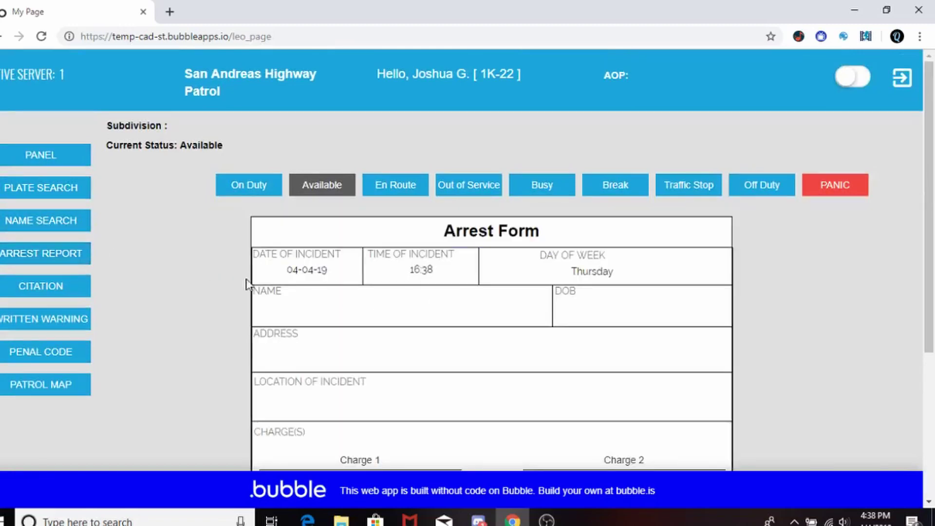
pyautogui.scroll(-1, 305, 300)
pyautogui.click(305, 244)
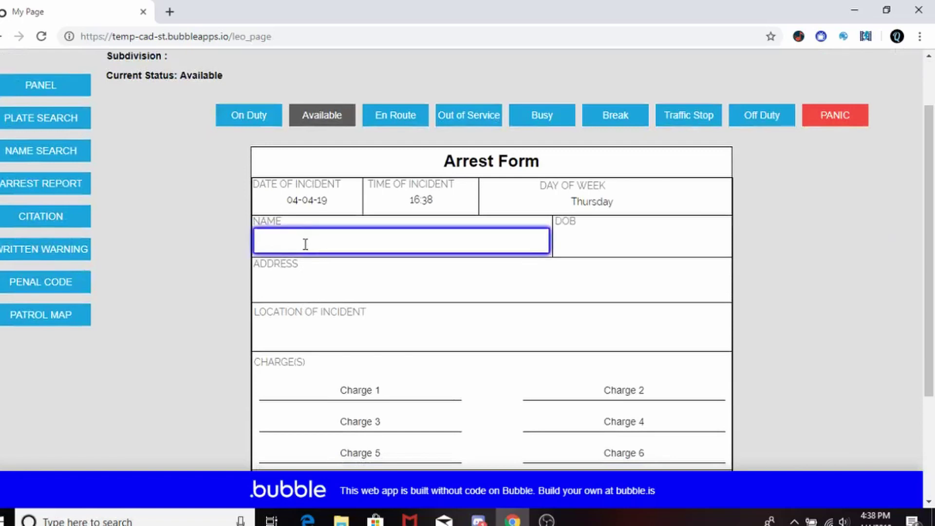
pyautogui.write('jos')
pyautogui.press('BackSpace')
pyautogui.click(834, 326)
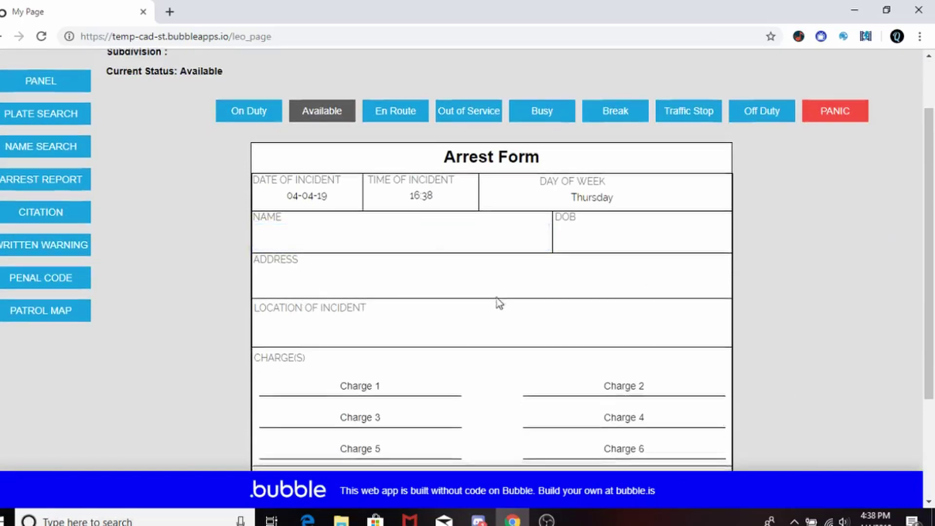
pyautogui.scroll(-2, 364, 264)
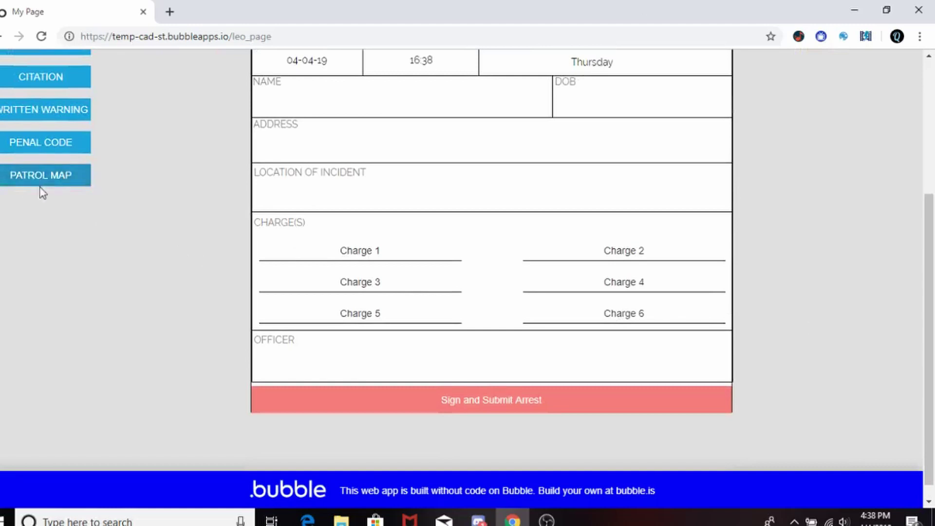
# Open the penal code document and read through its list of titles up to the Definitions page
pyautogui.click(70, 142)
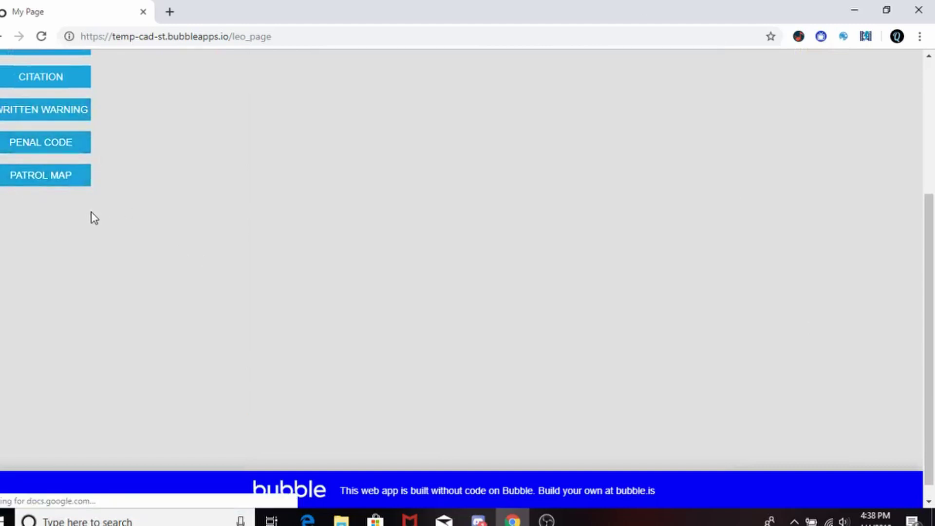
pyautogui.scroll(4, 106, 225)
pyautogui.scroll(-1, 94, 271)
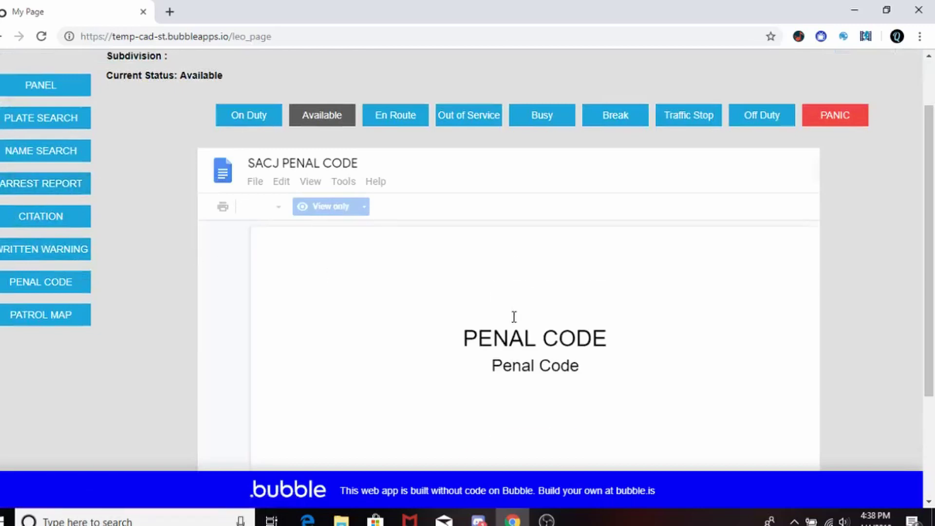
pyautogui.scroll(-5, 513, 317)
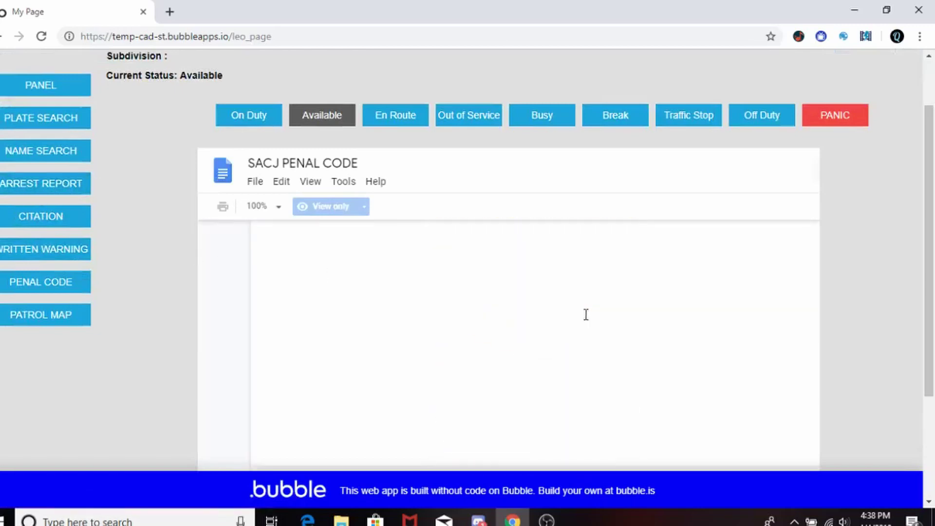
pyautogui.scroll(-3, 586, 315)
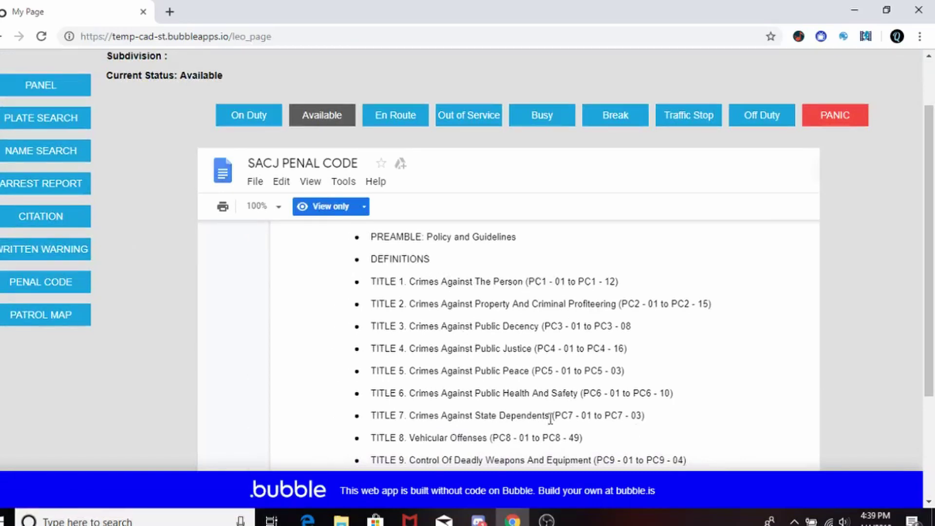
pyautogui.tripleClick(597, 271)
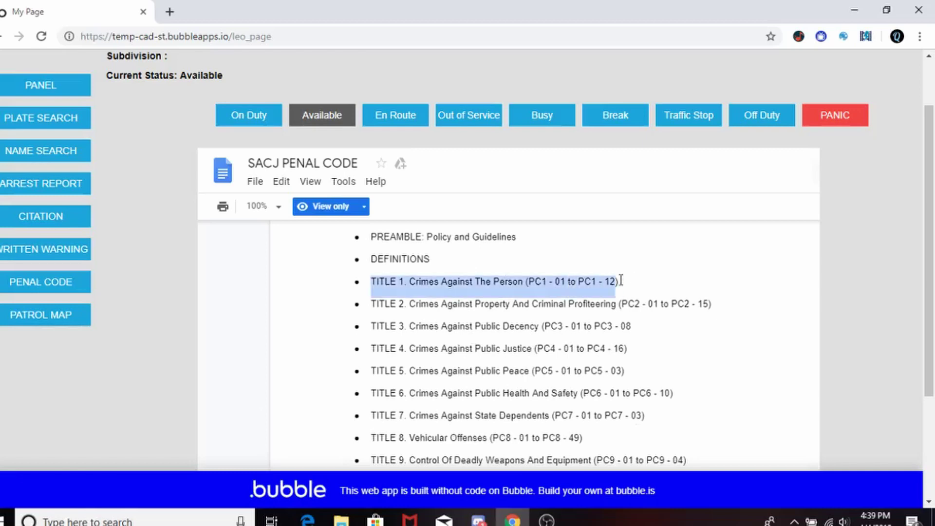
pyautogui.click(213, 342)
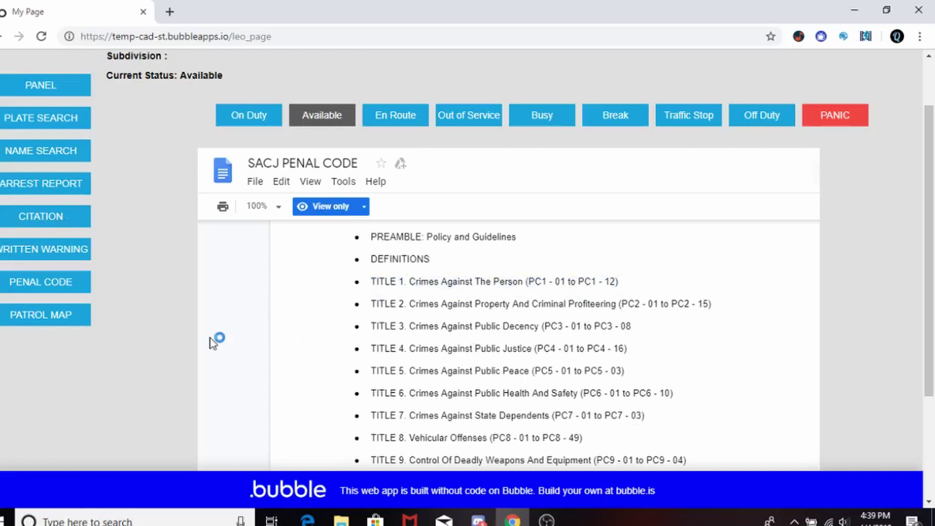
pyautogui.scroll(-8, 422, 361)
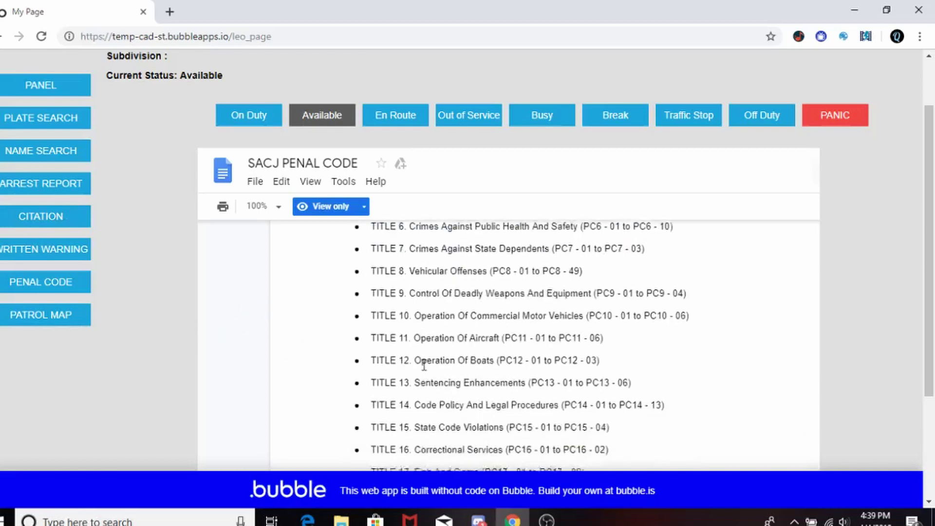
pyautogui.scroll(-10, 424, 366)
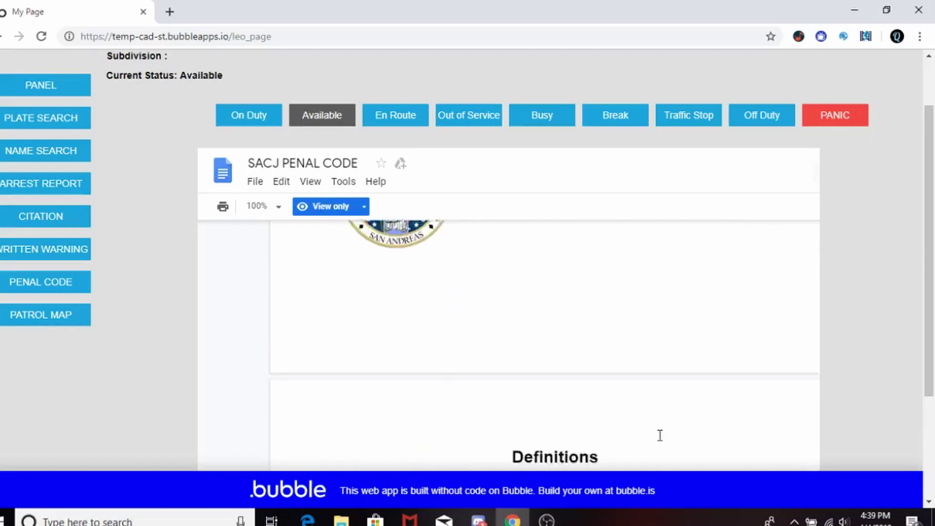
pyautogui.scroll(10, 312, 321)
pyautogui.scroll(2, 147, 312)
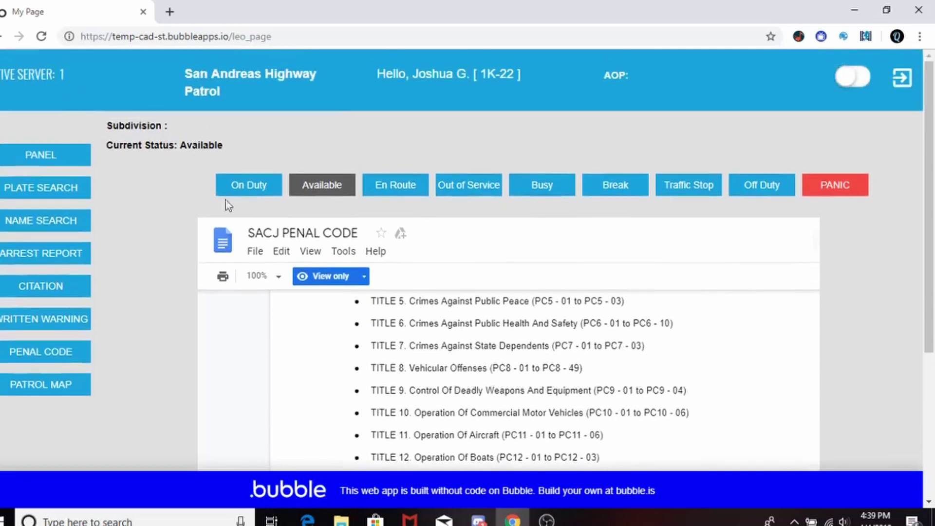
# Reopen the arrest report, look up "ass" in Charge 1 and try the "(1)02. Assault" suggestion
pyautogui.click(25, 260)
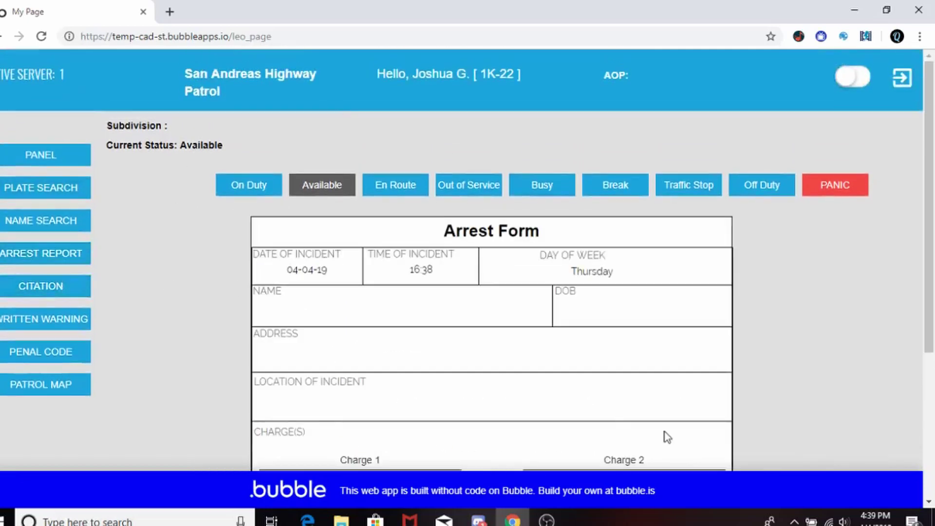
pyautogui.scroll(-3, 664, 434)
pyautogui.click(368, 320)
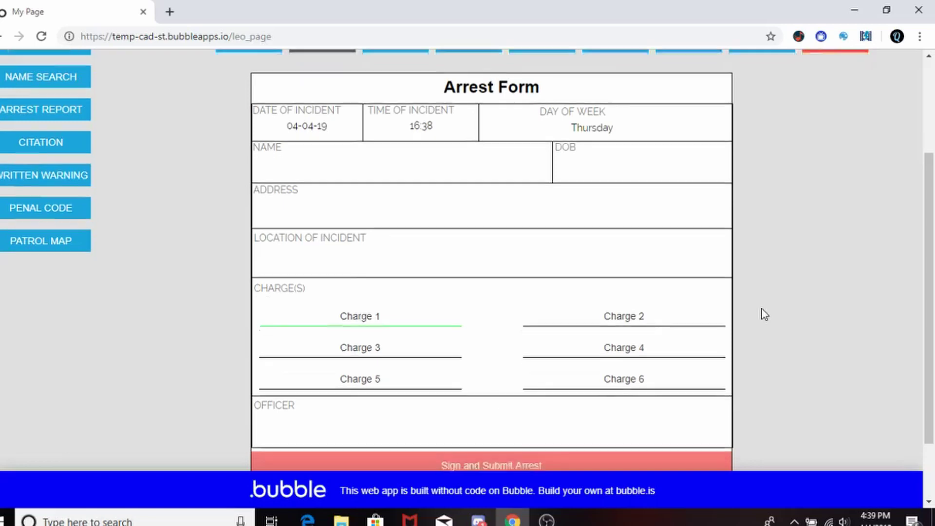
pyautogui.scroll(-1, 763, 314)
pyautogui.write('ass')
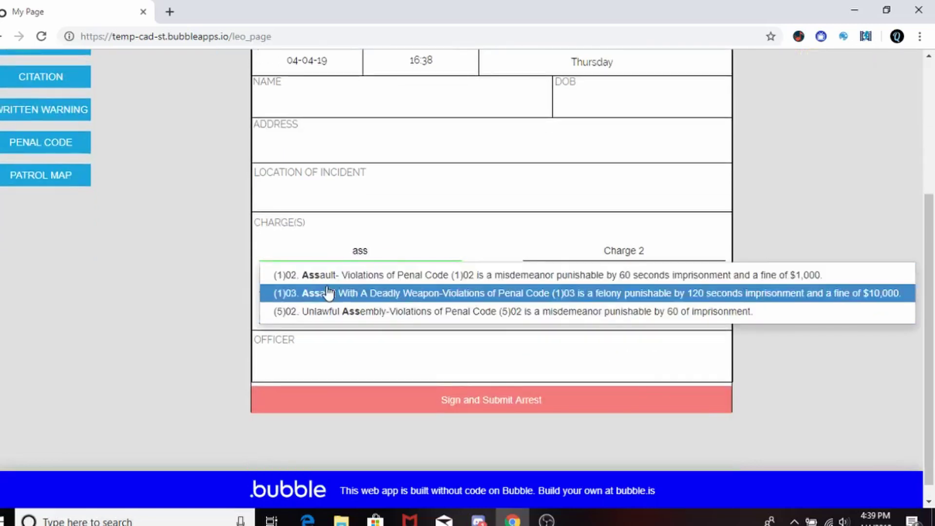
pyautogui.click(340, 276)
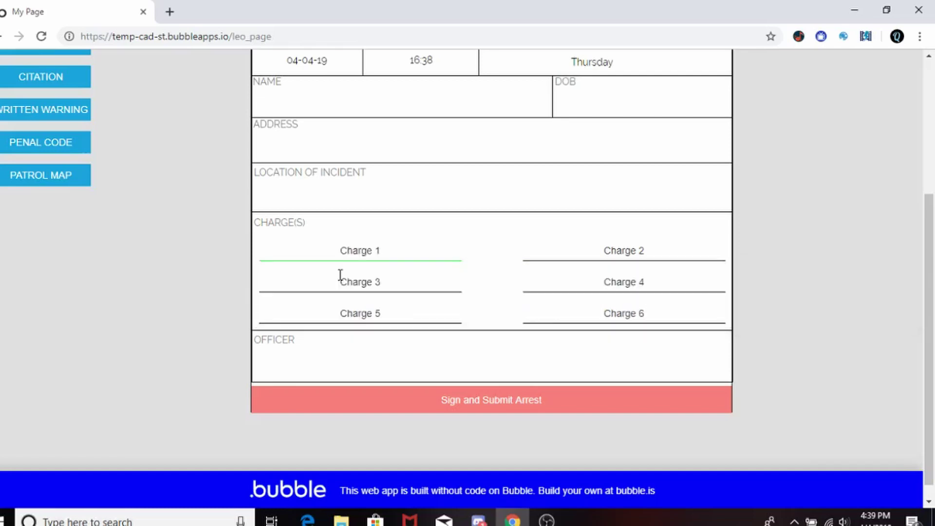
# Look up "spe" in Charge 1 of the arrest form and try the "(8)17. Speed Limits" suggestion
pyautogui.write('spe')
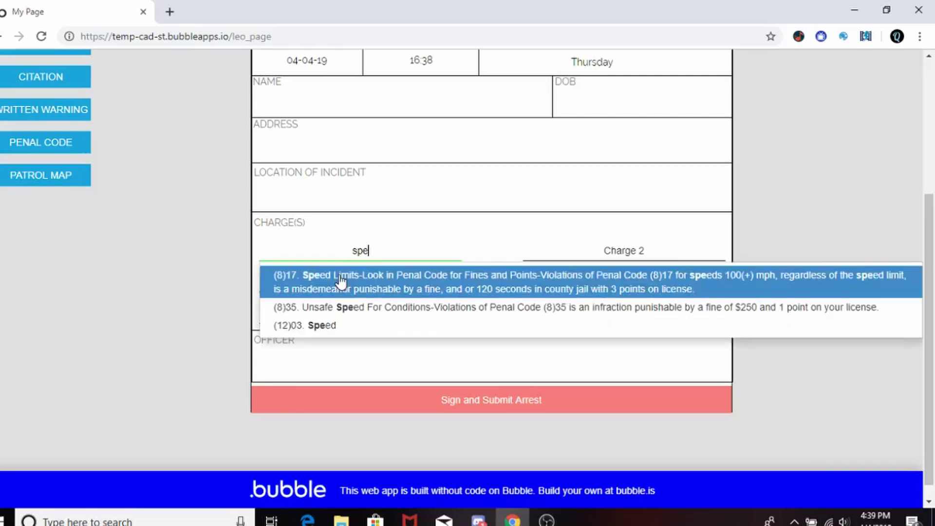
pyautogui.click(341, 282)
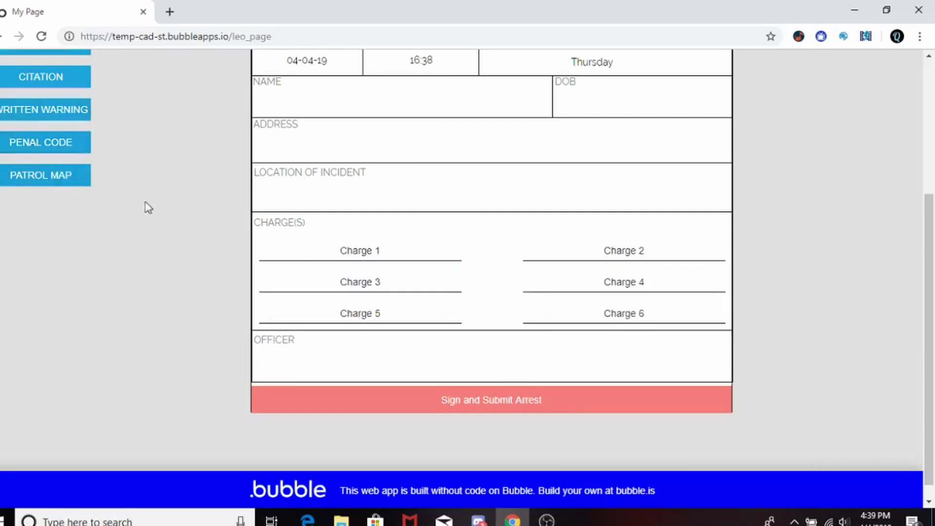
pyautogui.click(31, 150)
pyautogui.click(352, 253)
pyautogui.scroll(3, 313, 171)
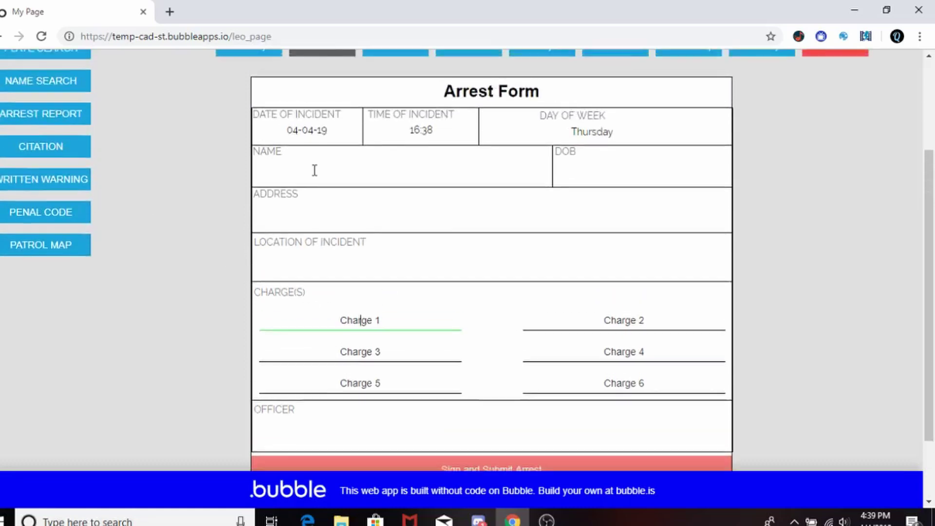
pyautogui.scroll(-3, 338, 278)
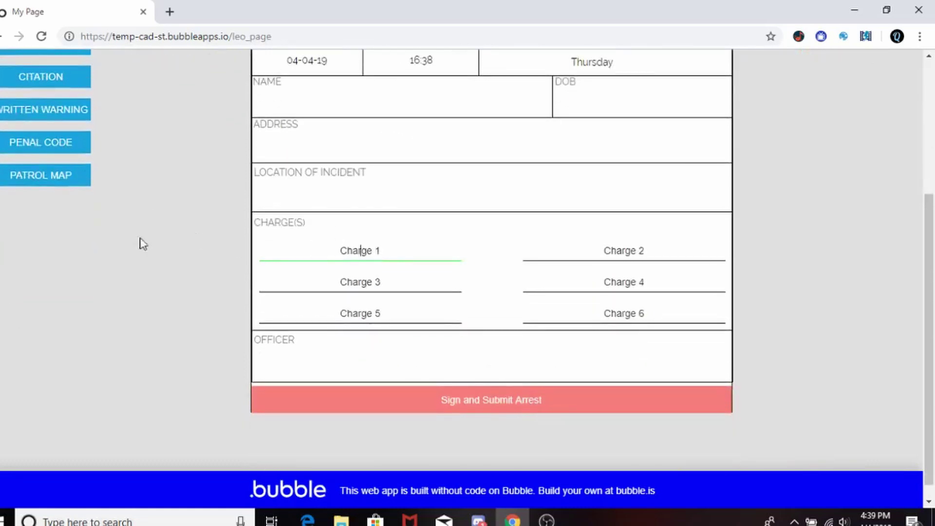
pyautogui.click(206, 284)
# Open the citation form and examine the ticket's fields from the date down to the officer section
pyautogui.scroll(3, 83, 192)
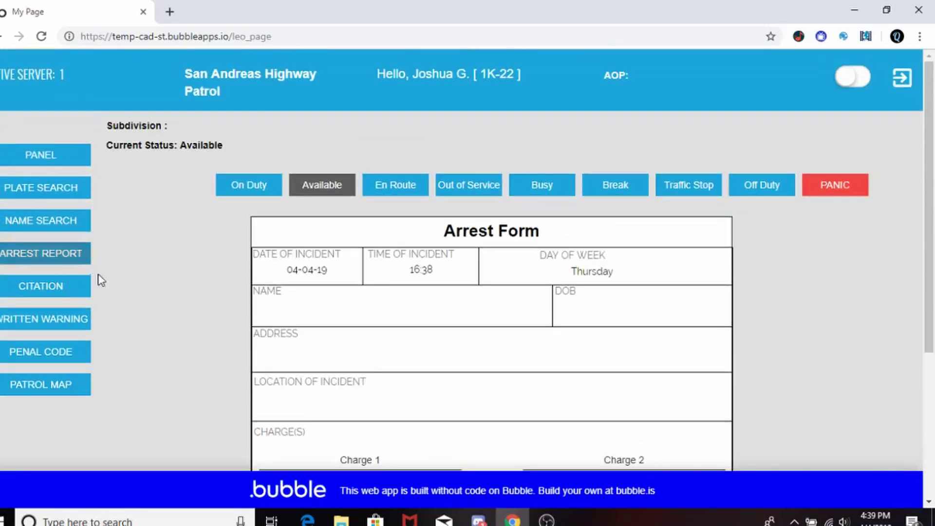
pyautogui.click(24, 291)
pyautogui.scroll(-3, 378, 306)
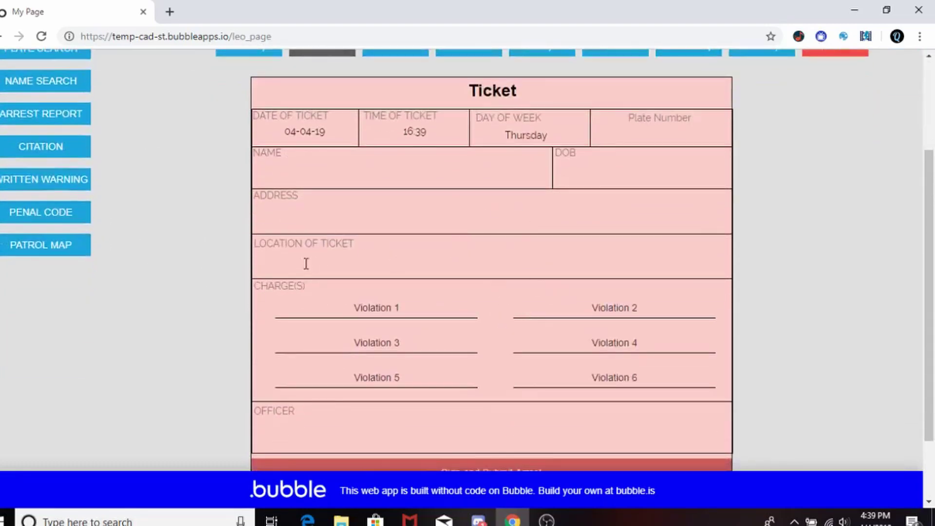
pyautogui.scroll(-2, 306, 264)
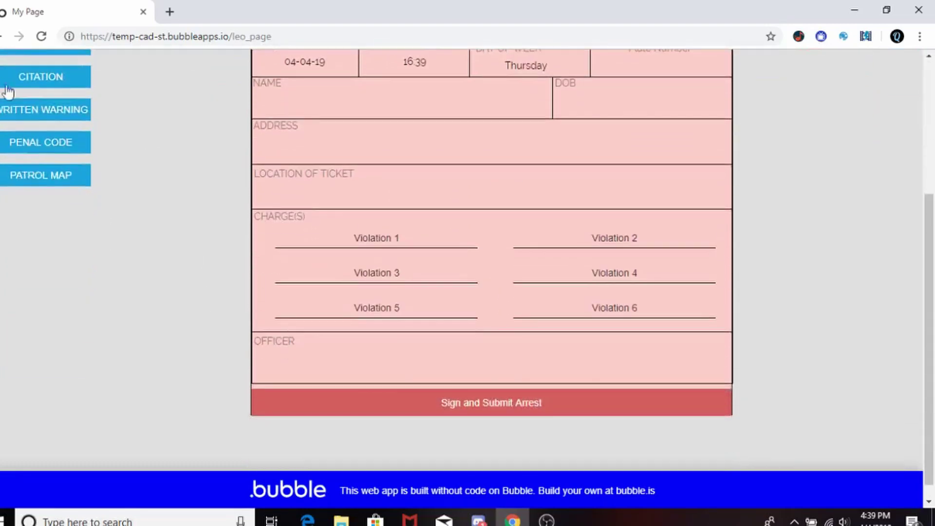
# Open the written warning form and return to the penal code document
pyautogui.click(46, 111)
pyautogui.click(42, 145)
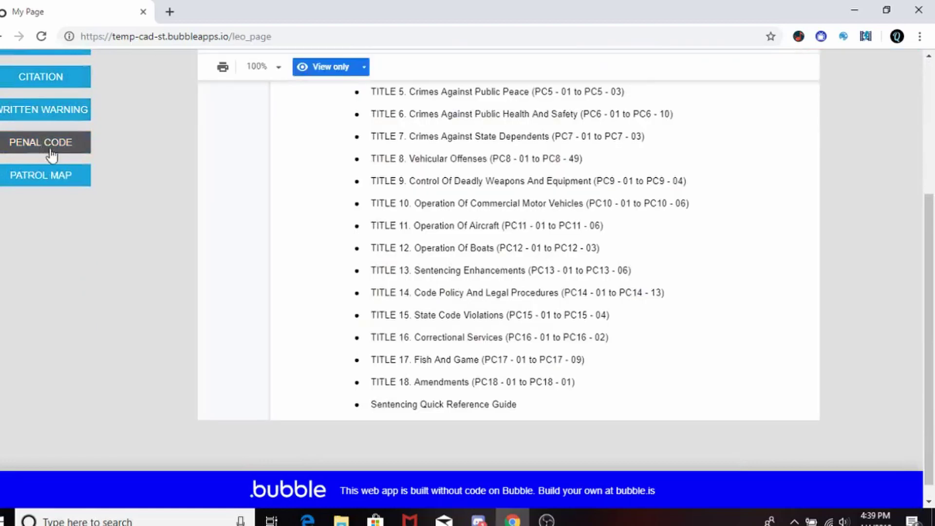
# Open the written warning form and look up "sp" in Infraction 1, dismissing the suggestions without choosing one
pyautogui.scroll(3, 67, 188)
pyautogui.click(59, 183)
pyautogui.click(78, 217)
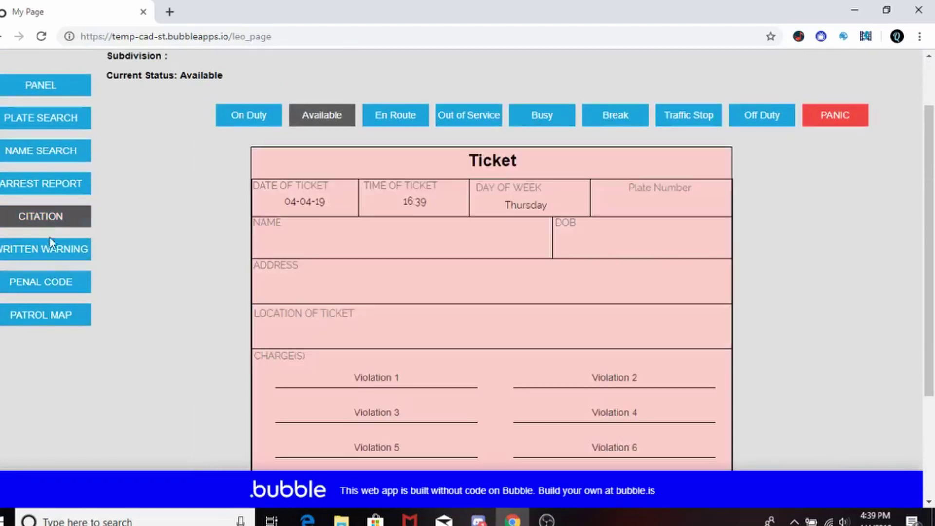
pyautogui.click(49, 244)
pyautogui.click(367, 391)
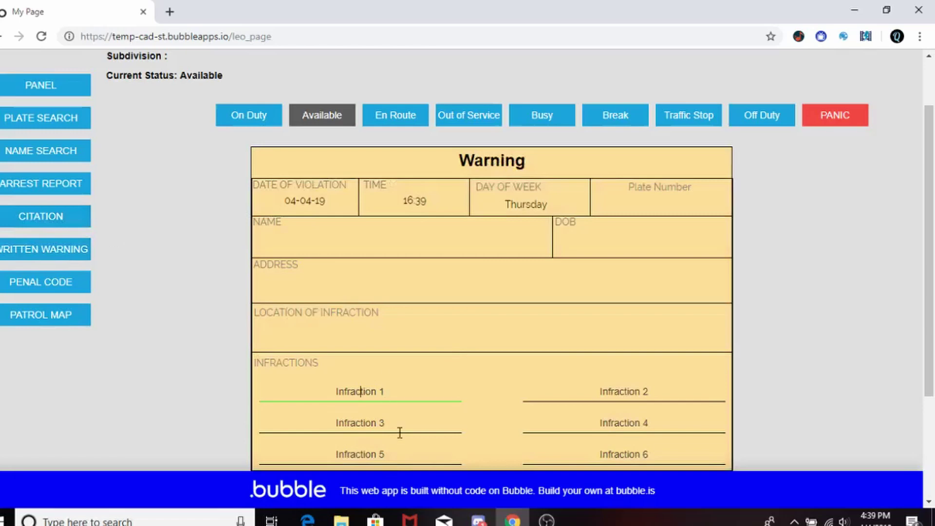
pyautogui.write('spp')
pyautogui.press('BackSpace')
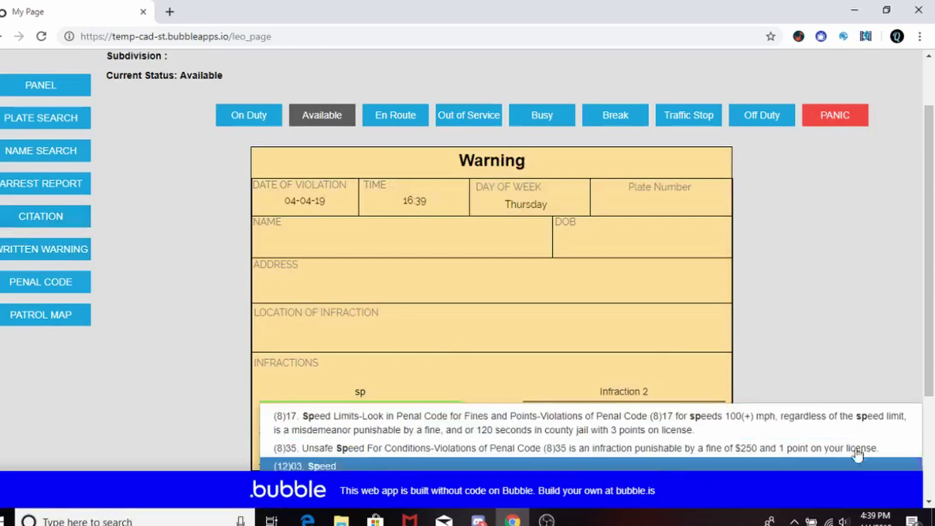
pyautogui.click(835, 314)
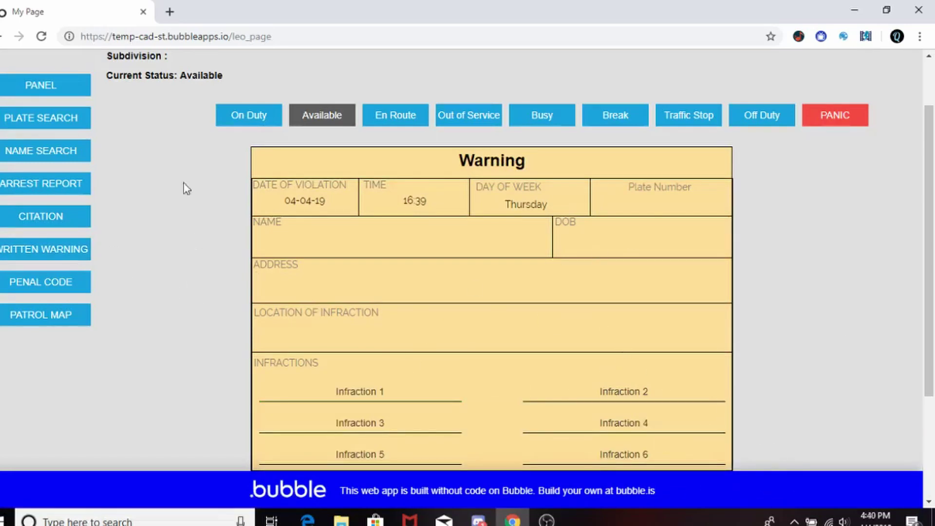
pyautogui.scroll(2, 134, 146)
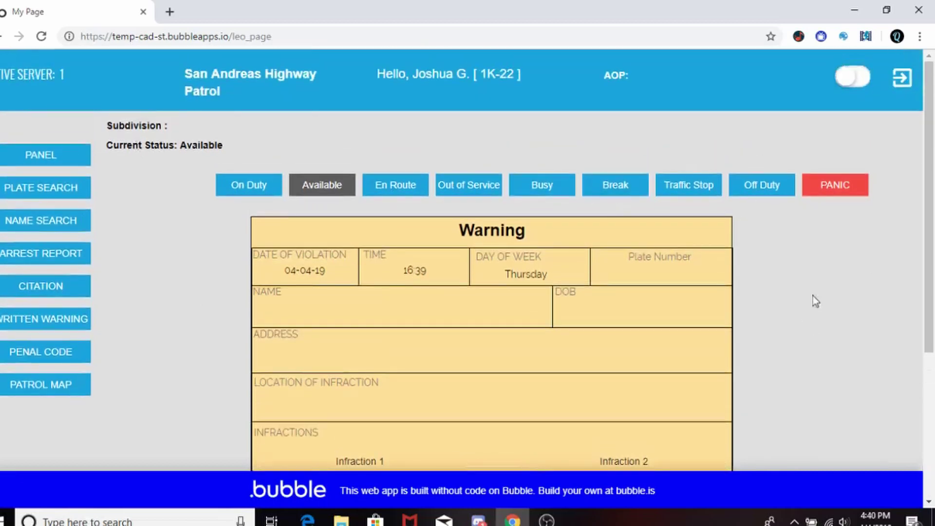
pyautogui.scroll(-2, 78, 333)
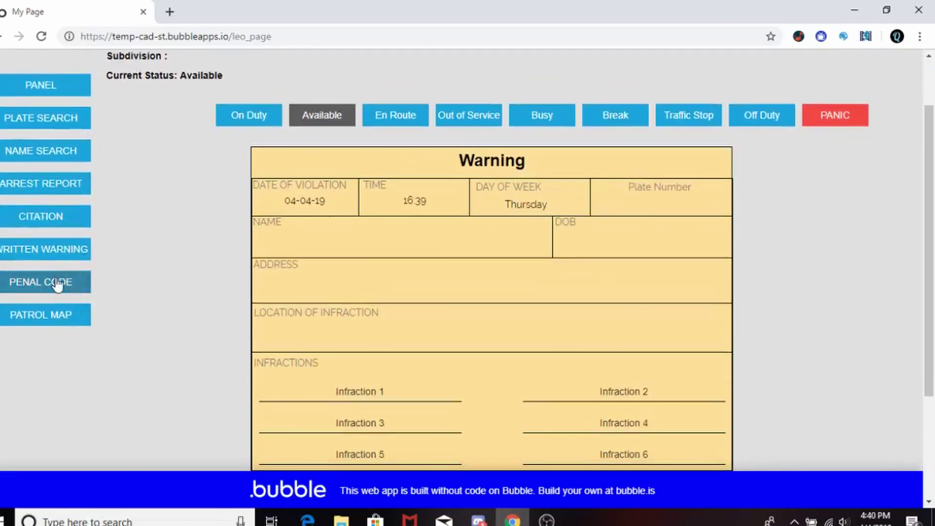
# Open the penal code and read from the "Citing the Code" section down to the Title 1 entries on attempted murder and manslaughter
pyautogui.click(73, 284)
pyautogui.scroll(-5, 232, 291)
pyautogui.moveTo(371, 349); pyautogui.dragTo(533, 348)
pyautogui.click(234, 326)
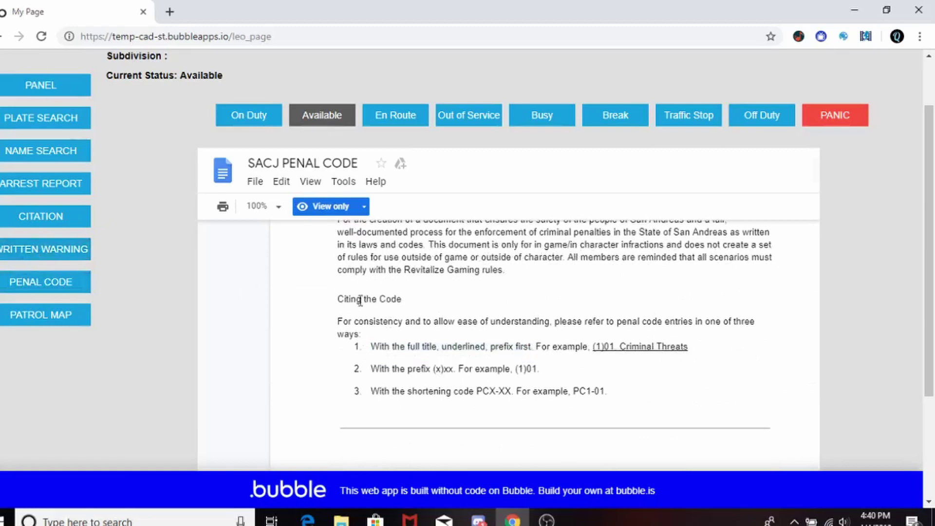
pyautogui.scroll(-20, 360, 301)
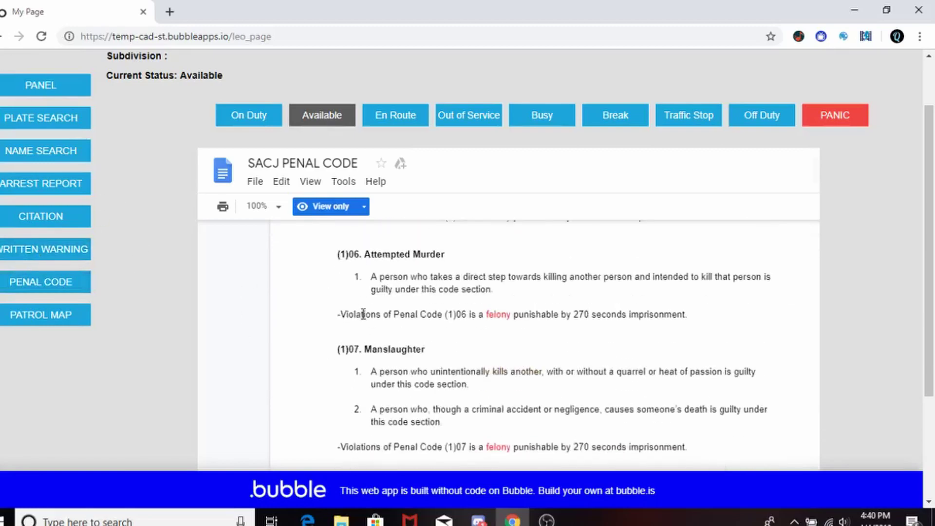
# Open the patrol map and bring the whole southern city with its airport and harbor into view
pyautogui.click(50, 315)
pyautogui.scroll(-2, 302, 202)
pyautogui.scroll(-2, 287, 224)
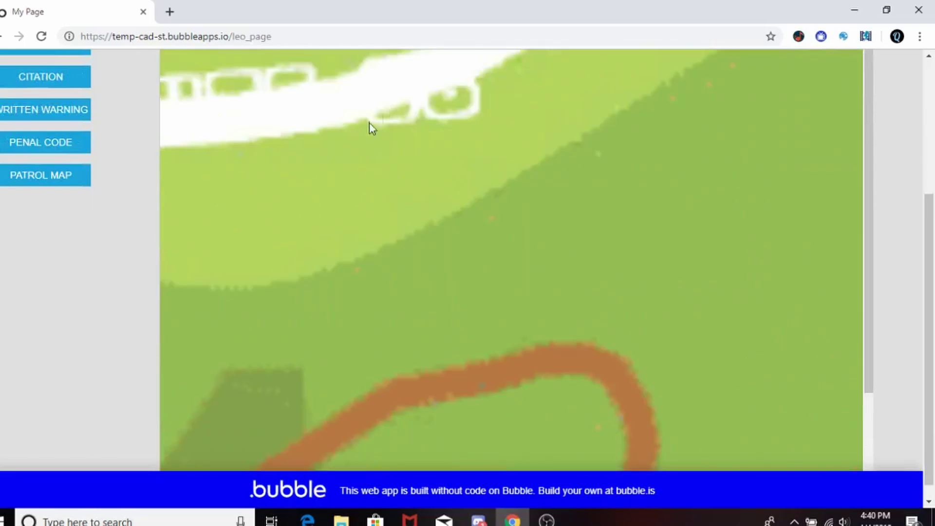
pyautogui.moveTo(370, 127); pyautogui.dragTo(449, 236)
pyautogui.scroll(-1, 495, 209)
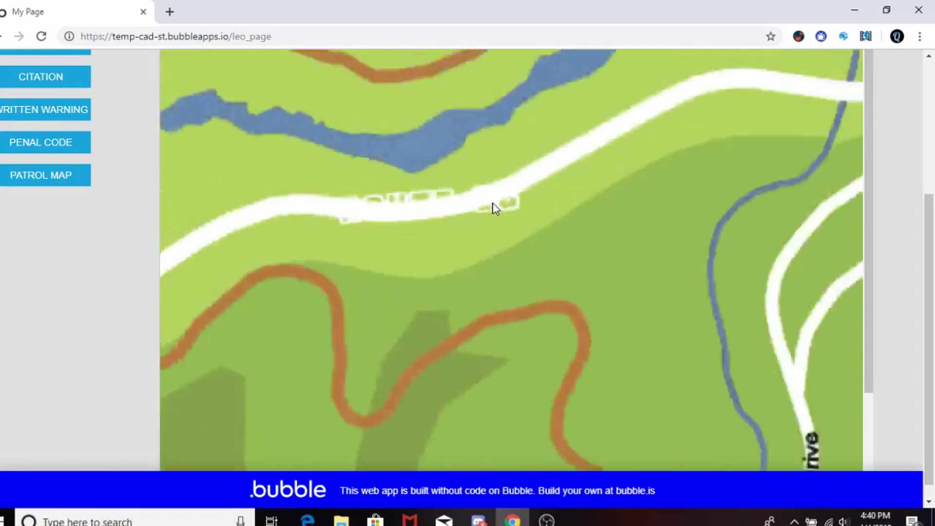
pyautogui.scroll(-3, 495, 208)
pyautogui.moveTo(639, 197); pyautogui.dragTo(434, 325)
pyautogui.moveTo(427, 216); pyautogui.dragTo(719, 212)
pyautogui.moveTo(749, 453); pyautogui.dragTo(465, 74)
pyautogui.moveTo(318, 328); pyautogui.dragTo(441, 226)
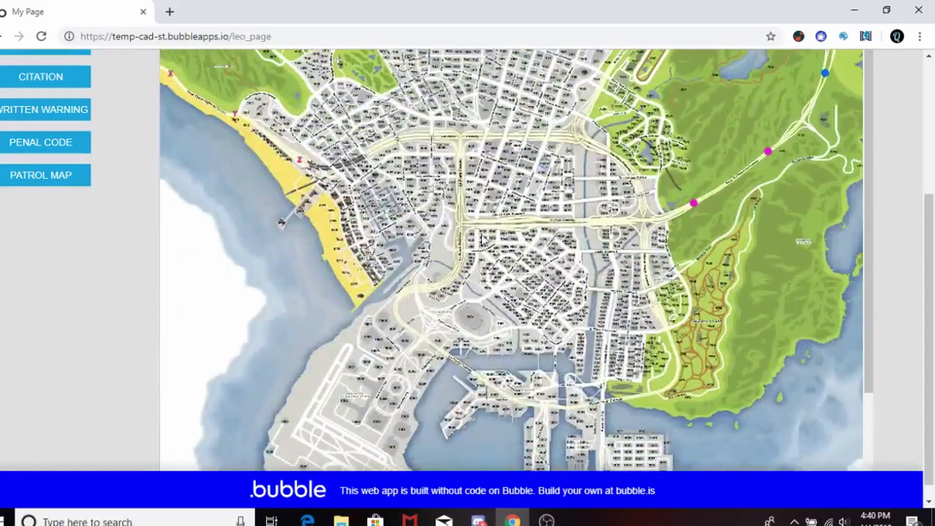
# Examine the postal numbers and street names on the patrol map around the Olympic Freeway and La Puerta Freeway
pyautogui.scroll(4, 506, 238)
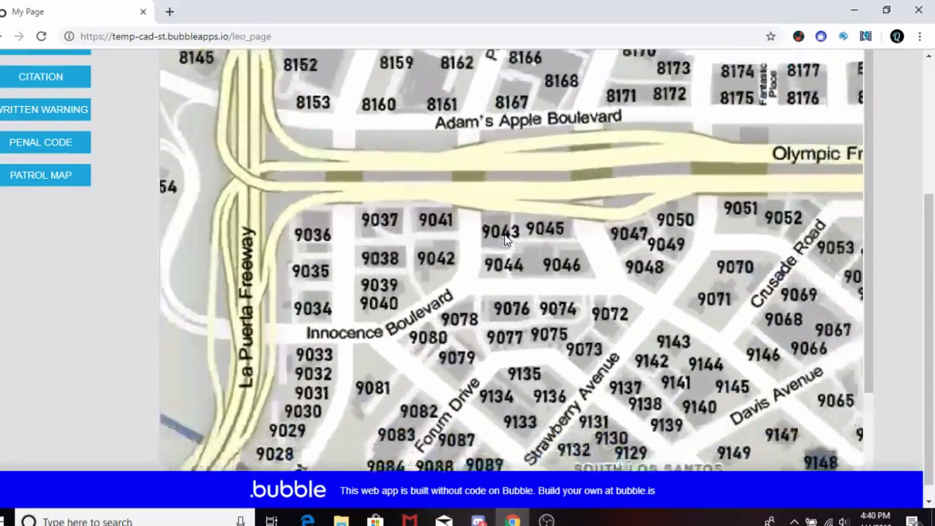
pyautogui.scroll(-2, 504, 234)
pyautogui.scroll(2, 505, 233)
pyautogui.scroll(-2, 504, 234)
pyautogui.moveTo(505, 234); pyautogui.dragTo(490, 361)
pyautogui.scroll(2, 456, 320)
pyautogui.scroll(-4, 456, 319)
pyautogui.scroll(1, 462, 205)
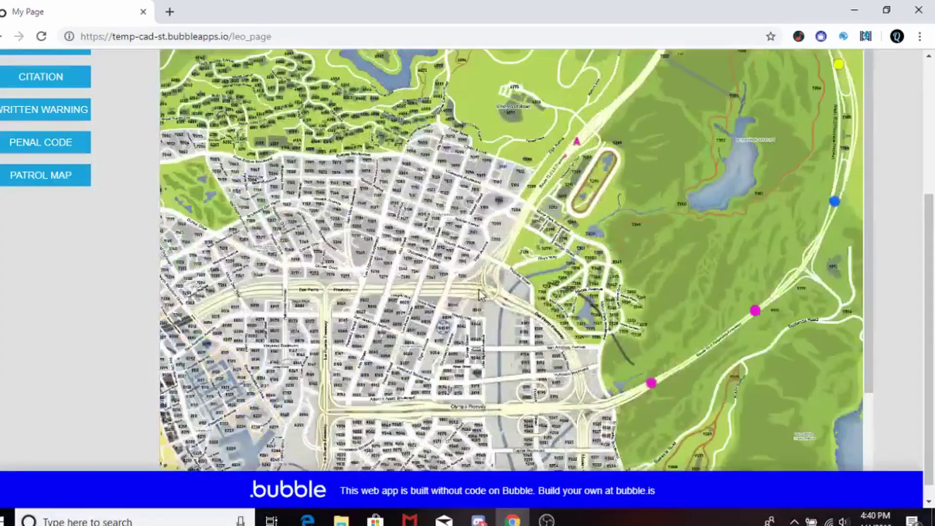
# Examine the patrol map north of the city, from the hills and desert across to Mount Josiah and Stab City
pyautogui.moveTo(462, 190); pyautogui.dragTo(475, 263)
pyautogui.scroll(2, 475, 263)
pyautogui.scroll(-4, 474, 262)
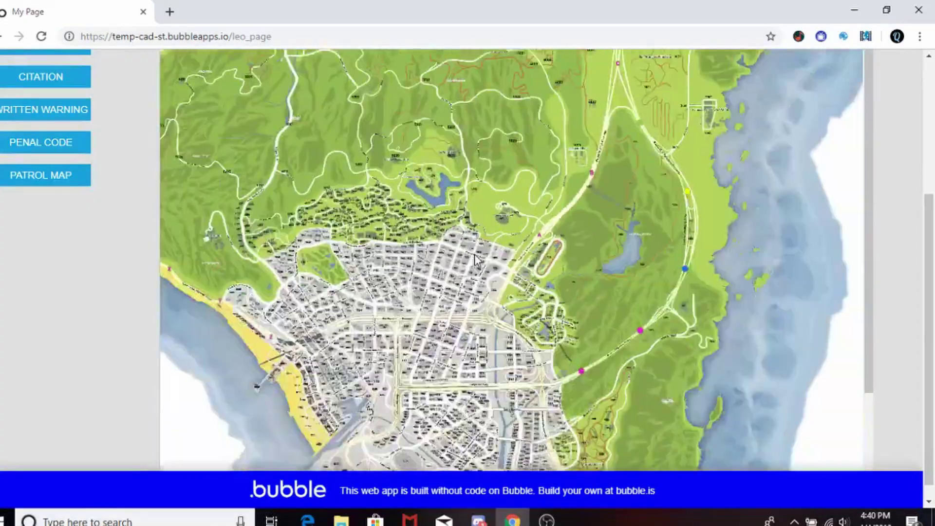
pyautogui.scroll(1, 474, 266)
pyautogui.moveTo(633, 112); pyautogui.dragTo(639, 429)
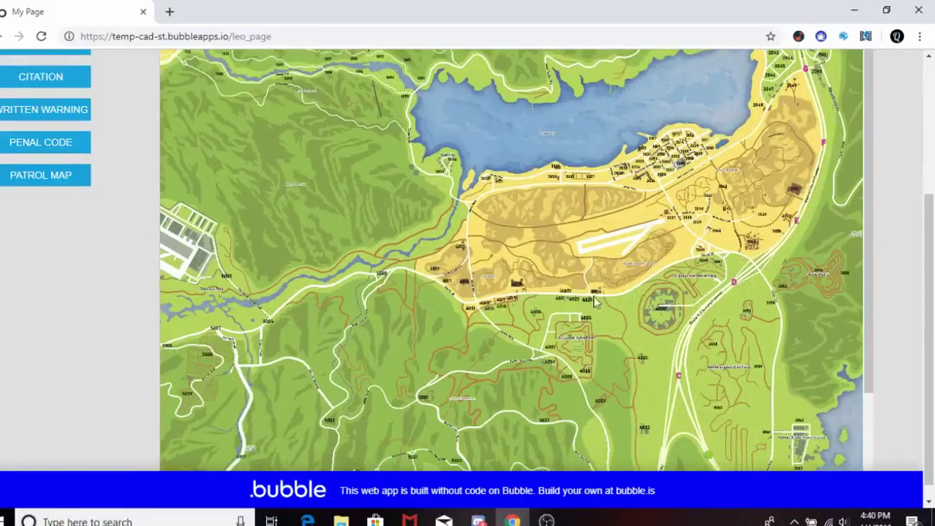
pyautogui.moveTo(401, 228); pyautogui.dragTo(580, 244)
pyautogui.scroll(-3, 510, 301)
pyautogui.scroll(5, 509, 302)
pyautogui.scroll(4, 87, 309)
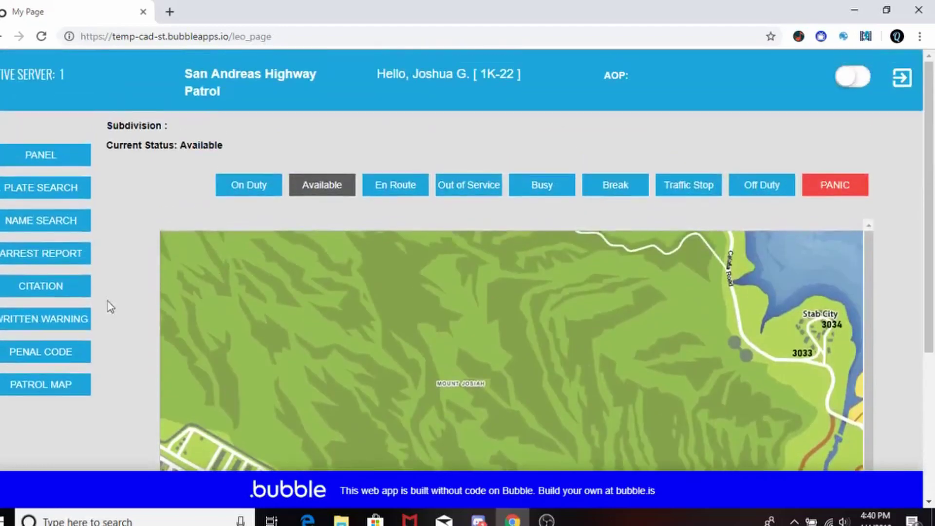
# Show the current BOLOs on the patrol panel and exit the highway patrol page to the home page
pyautogui.click(29, 157)
pyautogui.scroll(-5, 456, 327)
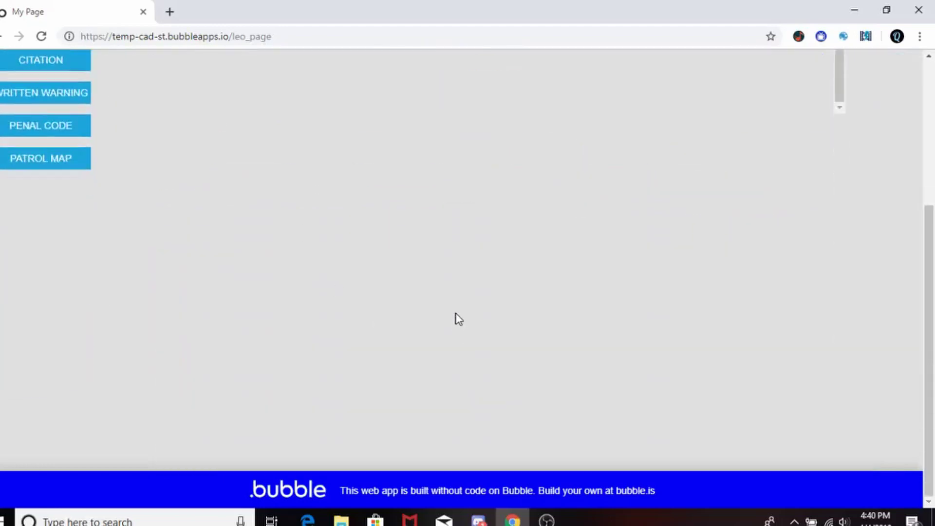
pyautogui.scroll(5, 459, 319)
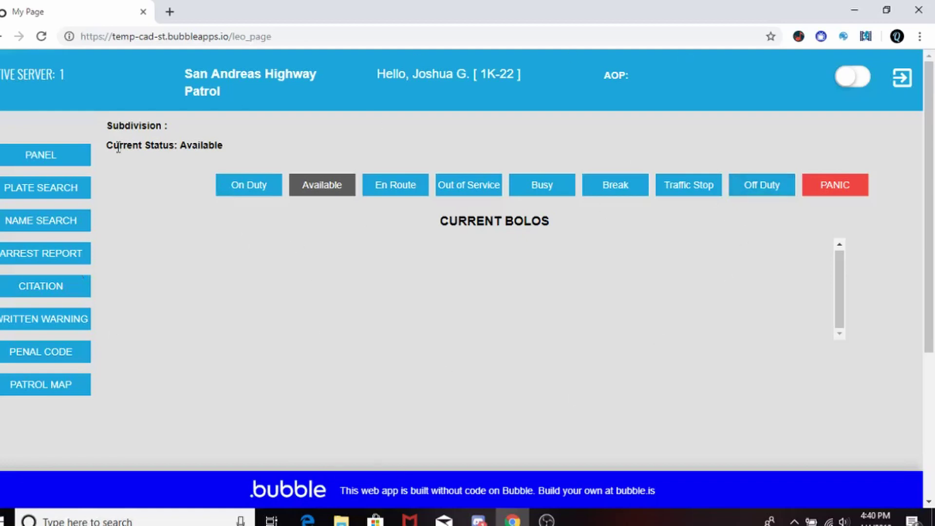
pyautogui.click(903, 79)
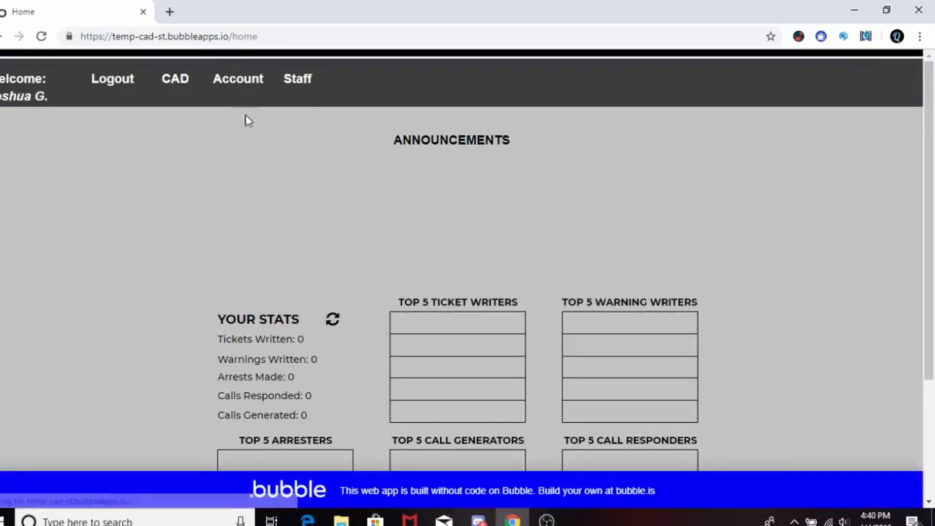
# Enter the Tow page on Server 1 with identifier 1k-22 and no subdivision, and log out after viewing it
pyautogui.click(175, 79)
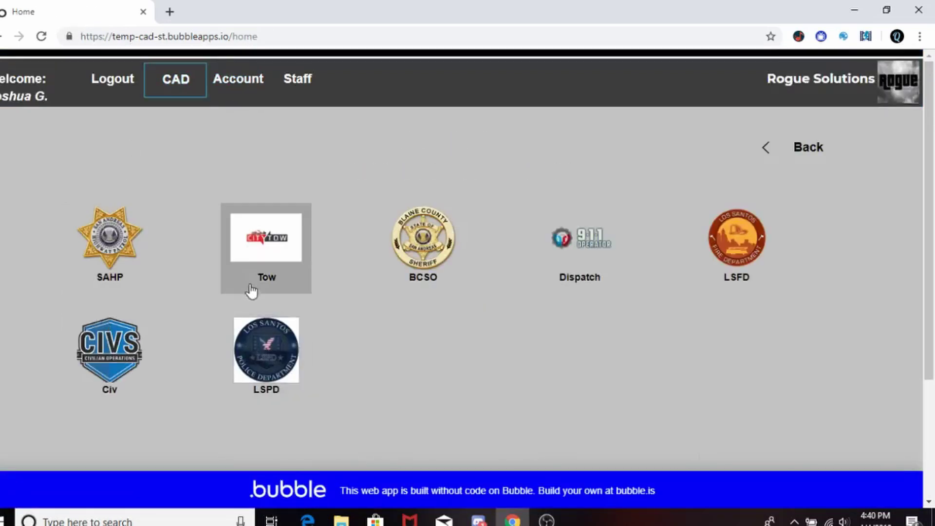
pyautogui.click(262, 259)
pyautogui.click(479, 260)
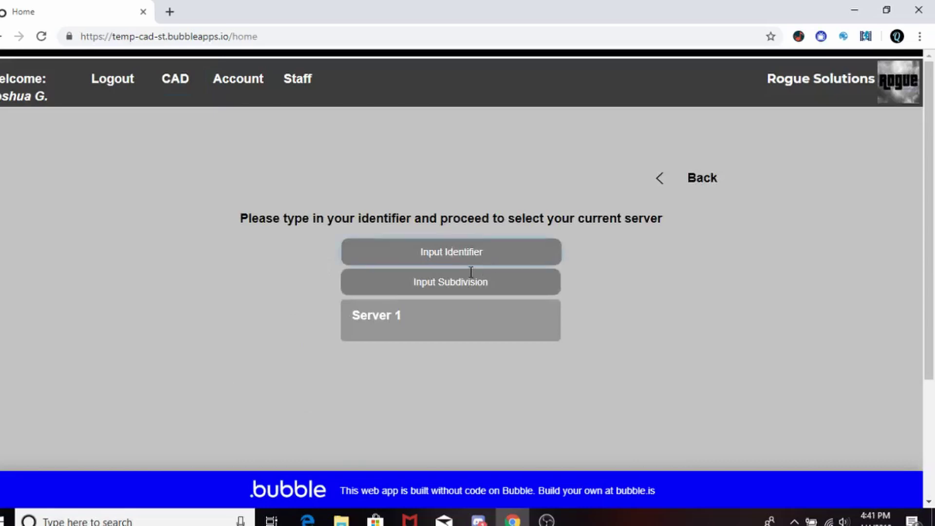
pyautogui.write('1k-22')
pyautogui.click(499, 283)
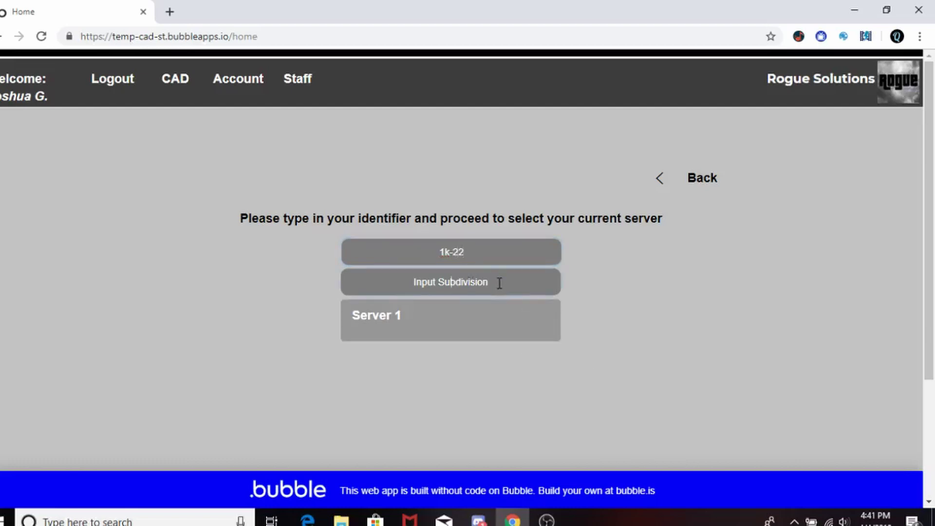
pyautogui.click(442, 336)
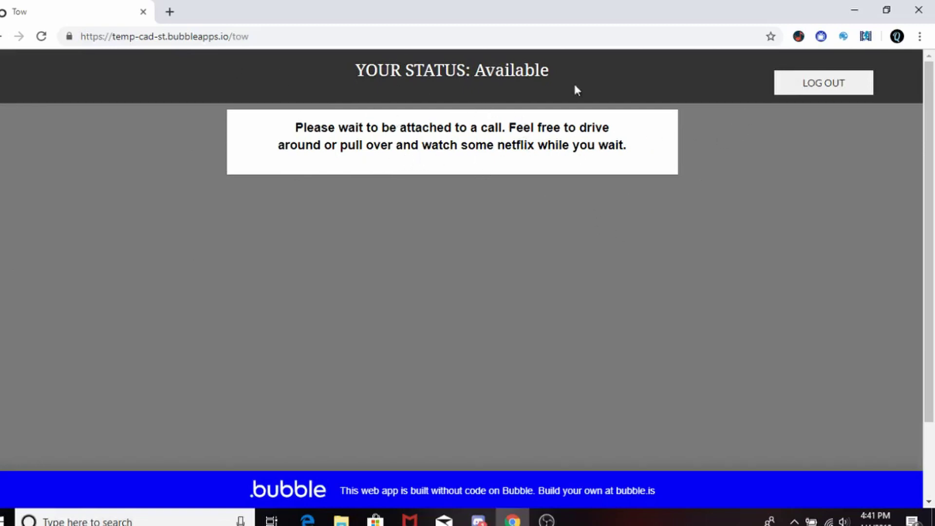
pyautogui.click(834, 92)
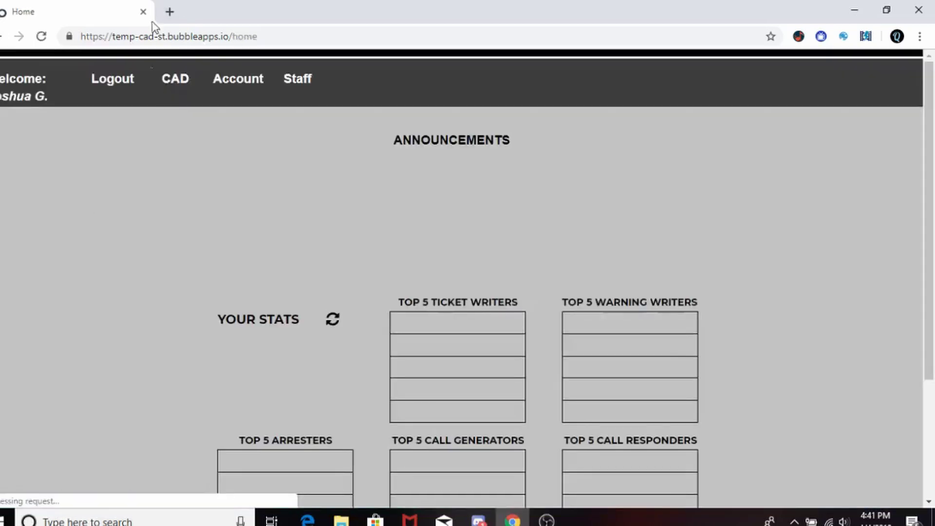
# Choose Dispatch from the CAD departments and enter 1K-22 as the identifier
pyautogui.click(191, 90)
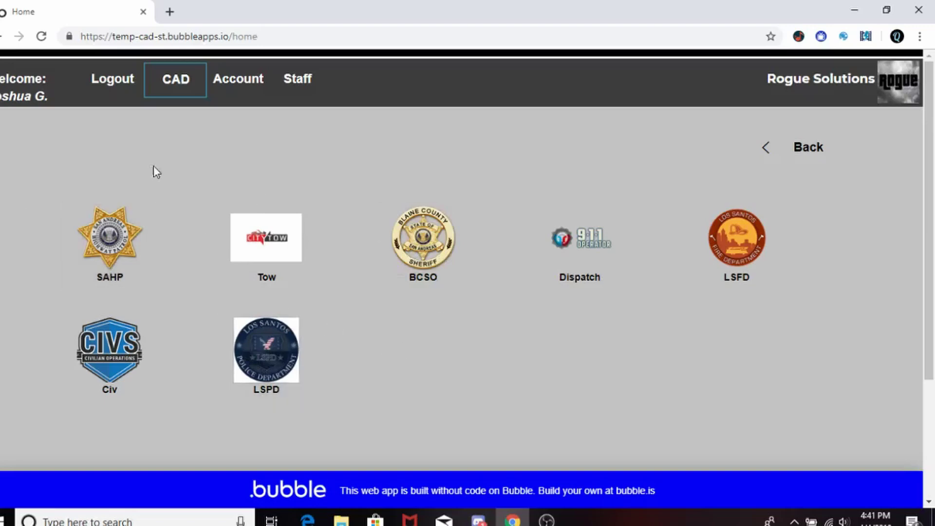
pyautogui.click(604, 268)
pyautogui.click(502, 249)
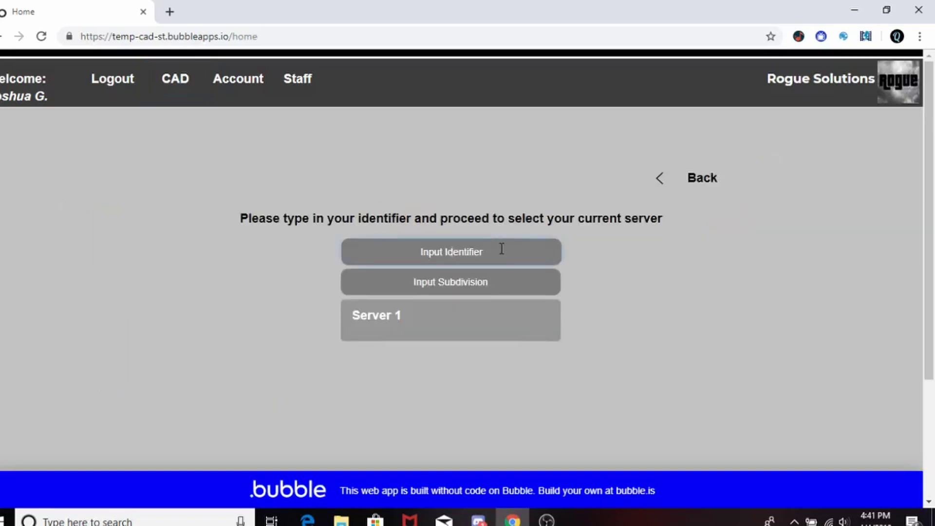
pyautogui.write('1K-22')
# Enter Supervisor as the subdivision and join Server 1 as Dispatch
pyautogui.click(517, 279)
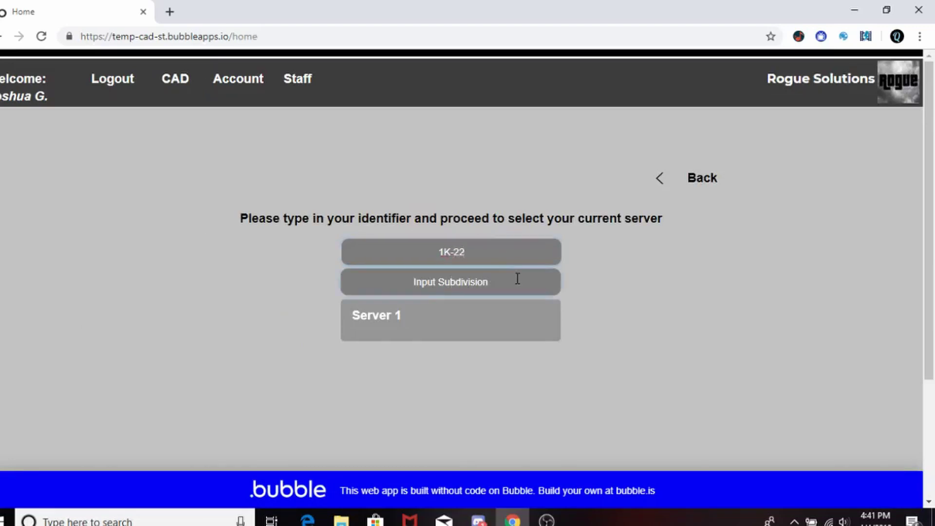
pyautogui.write('S')
pyautogui.press('BackSpace')
pyautogui.write('S')
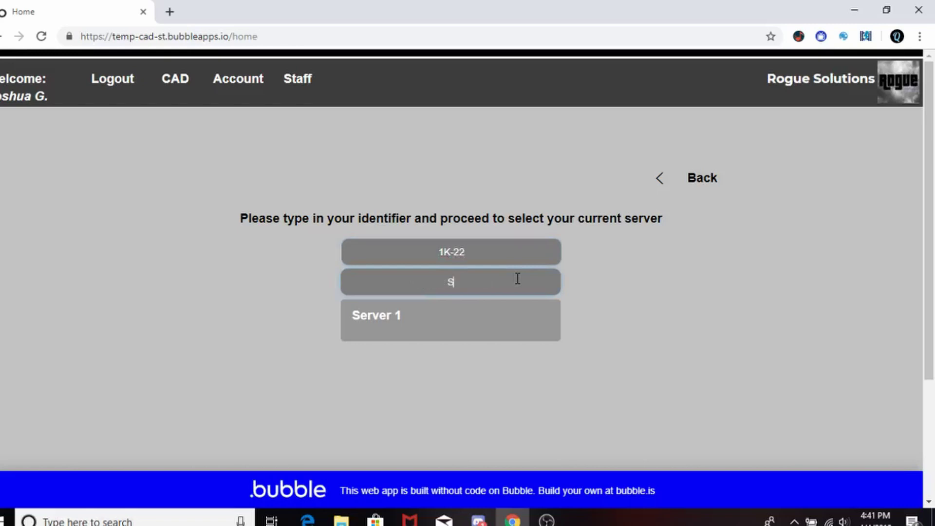
pyautogui.write('upervsor')
pyautogui.press('BackSpace')
pyautogui.press('BackSpace')
pyautogui.press('BackSpace')
pyautogui.write('isor')
pyautogui.click(522, 334)
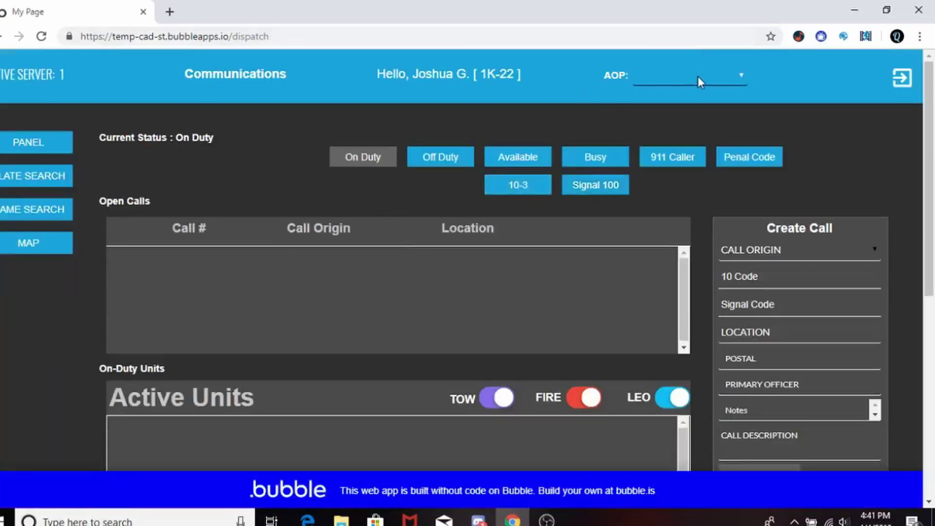
# Try State as the dispatch AOP and change the selection to Sandy/Grapeseed/Harmony
pyautogui.click(698, 78)
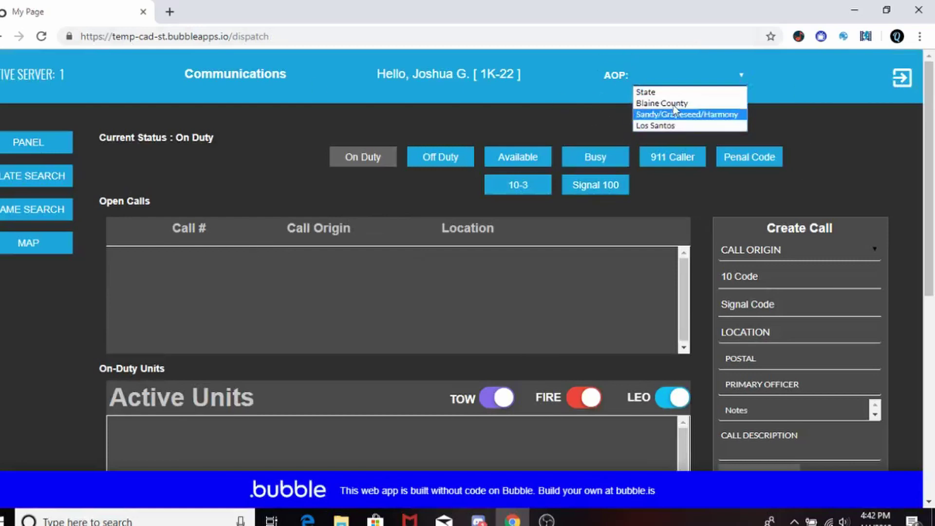
pyautogui.click(658, 92)
pyautogui.click(677, 77)
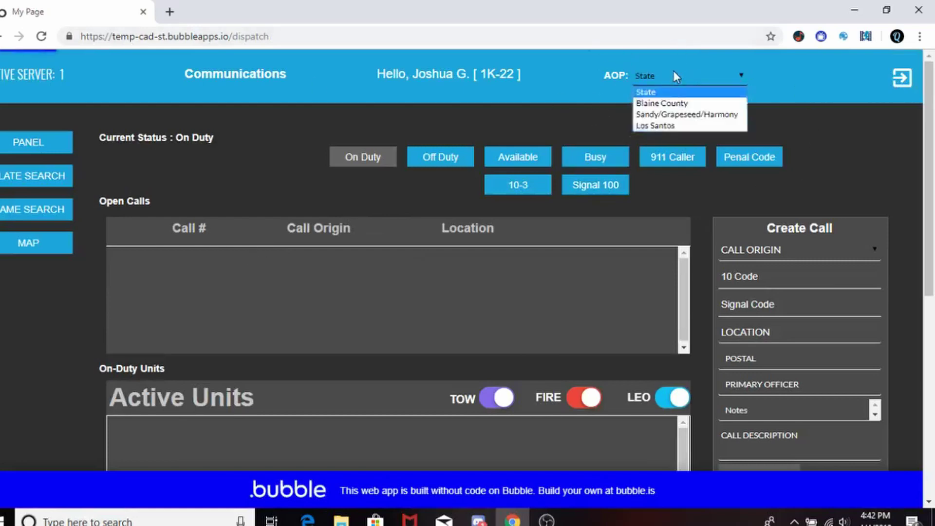
pyautogui.click(677, 115)
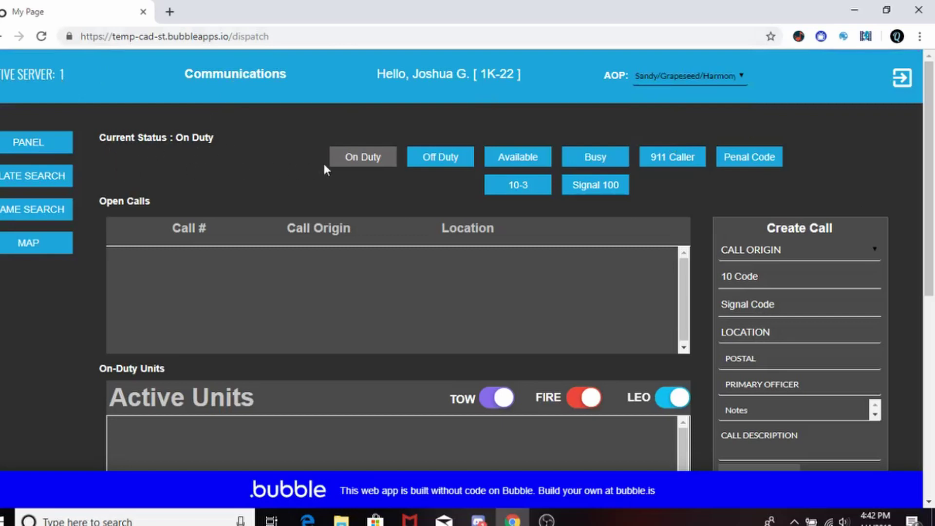
# Switch the dispatcher status through Off Duty and Available, ending on Busy
pyautogui.click(441, 161)
pyautogui.click(509, 158)
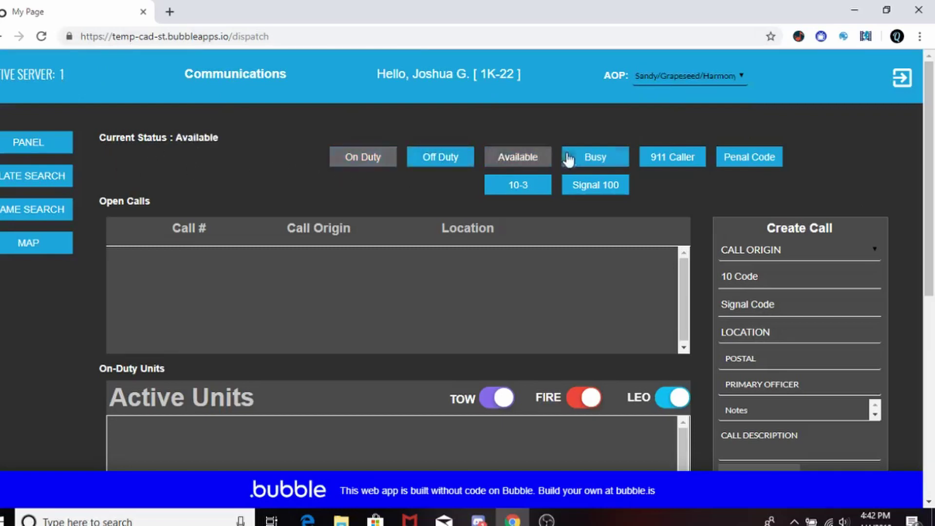
pyautogui.click(568, 159)
# View the 911 caller form, close it without creating a call, and open the dispatch penal code
pyautogui.click(653, 157)
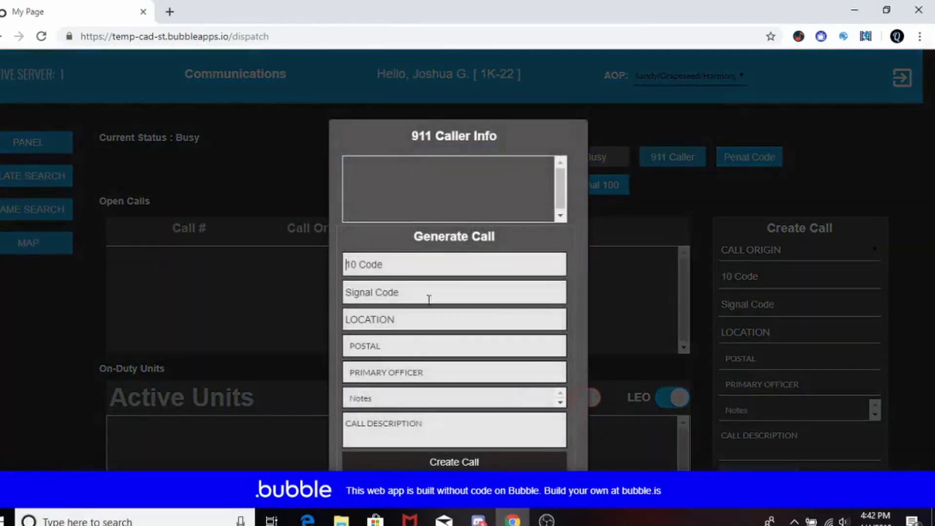
pyautogui.click(864, 149)
pyautogui.click(755, 154)
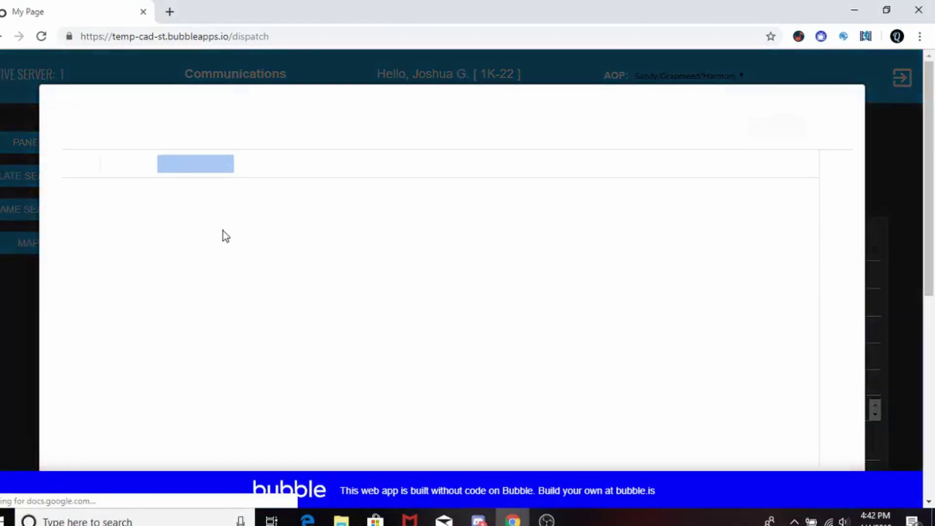
# Look through the opening pages of the SACJ penal code document and close it
pyautogui.scroll(-10, 242, 220)
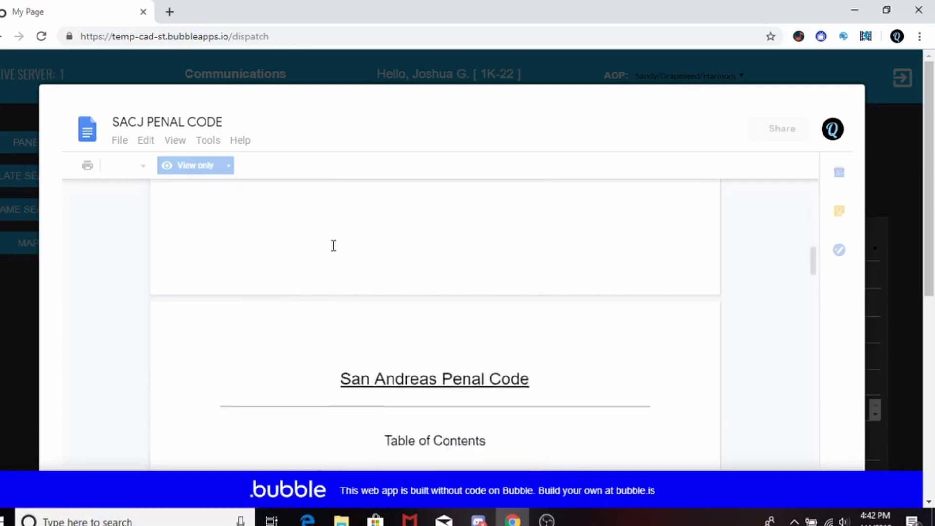
pyautogui.scroll(-5, 341, 239)
pyautogui.click(35, 320)
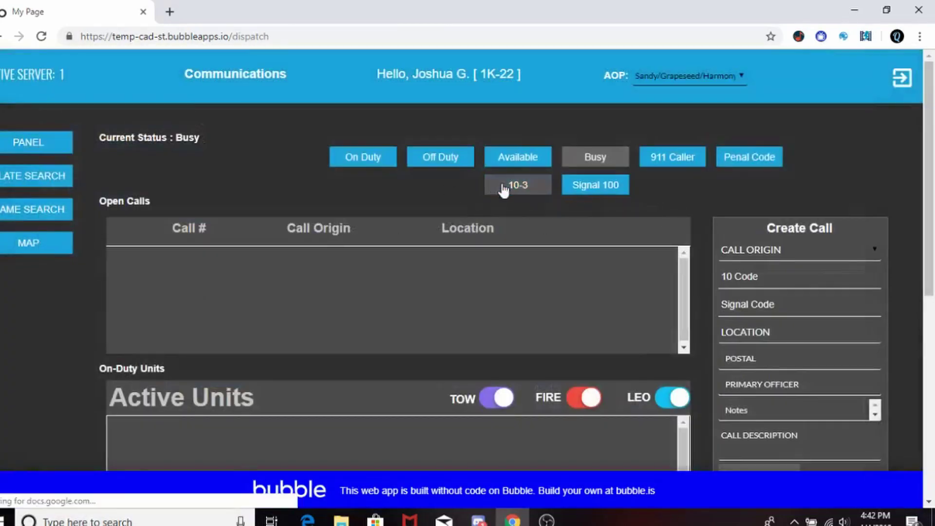
# Try the 10-3 alert, switch to the Signal 100 alert, and turn it off again
pyautogui.click(542, 193)
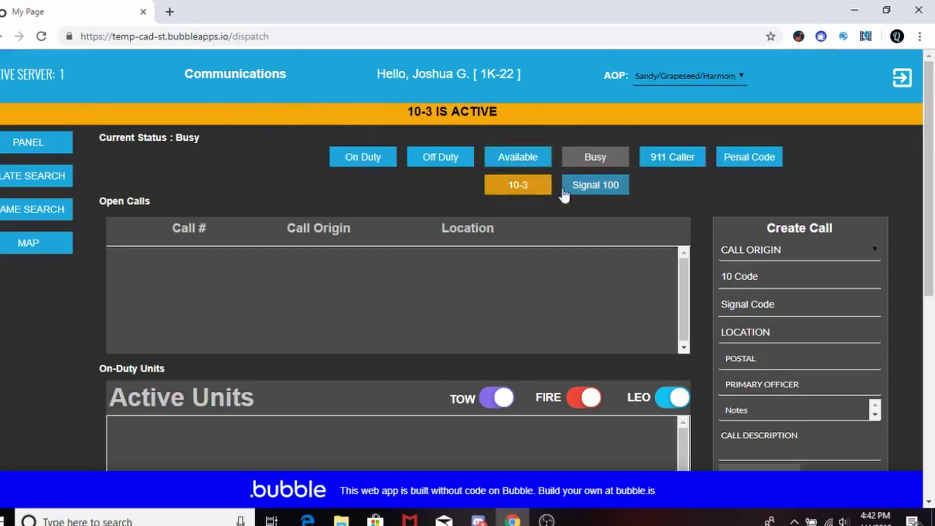
pyautogui.click(607, 190)
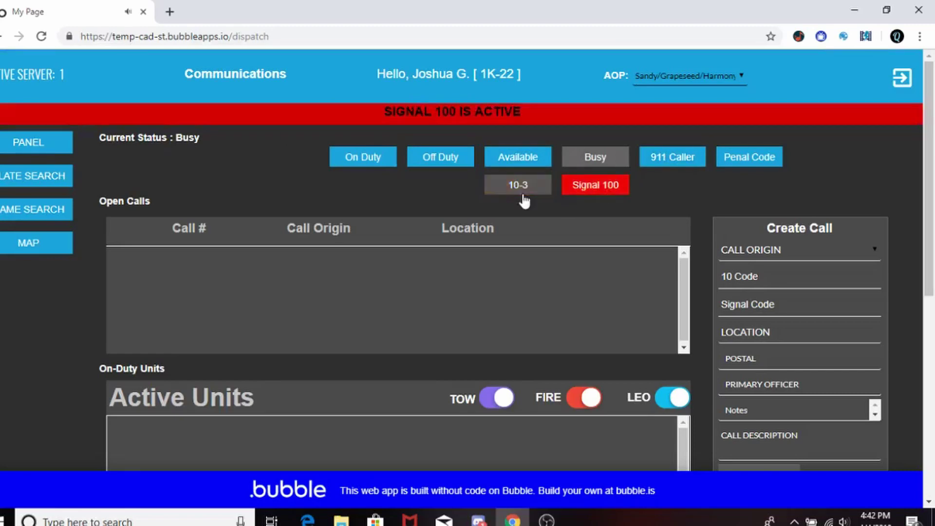
pyautogui.click(578, 194)
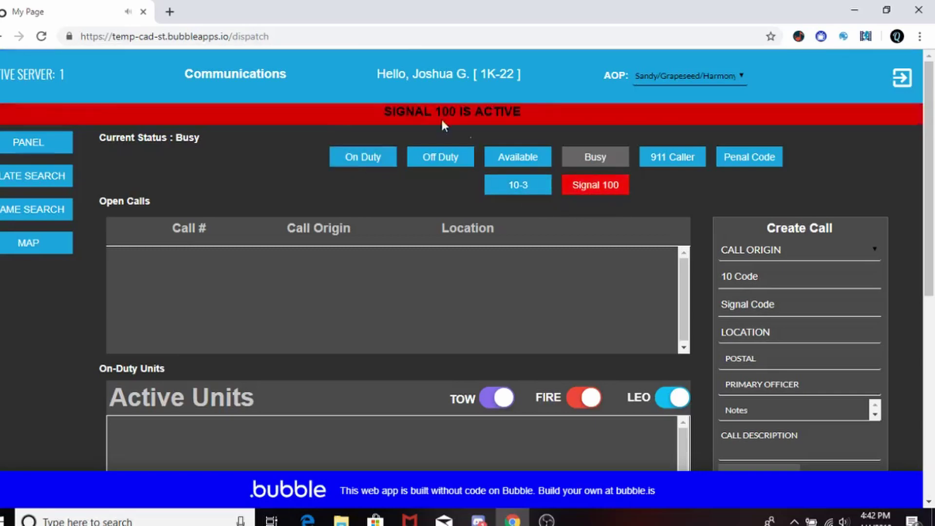
pyautogui.click(591, 192)
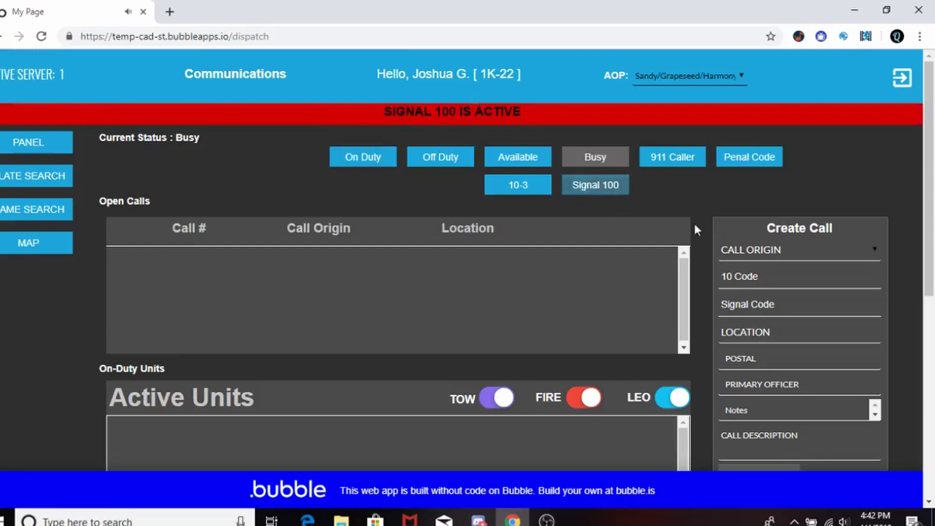
# View the dispatch plate search, name search and map pages, and return to the main dispatch panel
pyautogui.click(36, 181)
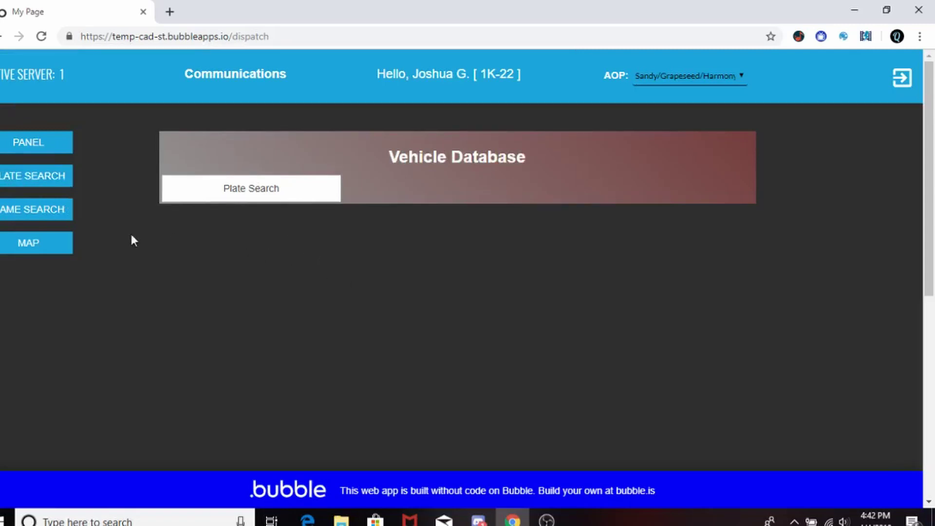
pyautogui.click(232, 192)
pyautogui.click(22, 218)
pyautogui.click(16, 180)
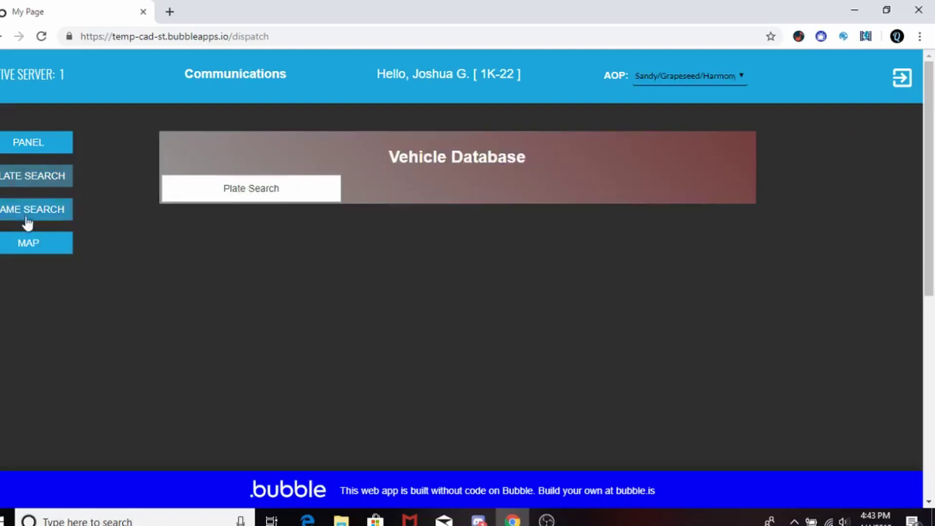
pyautogui.click(30, 216)
pyautogui.click(43, 250)
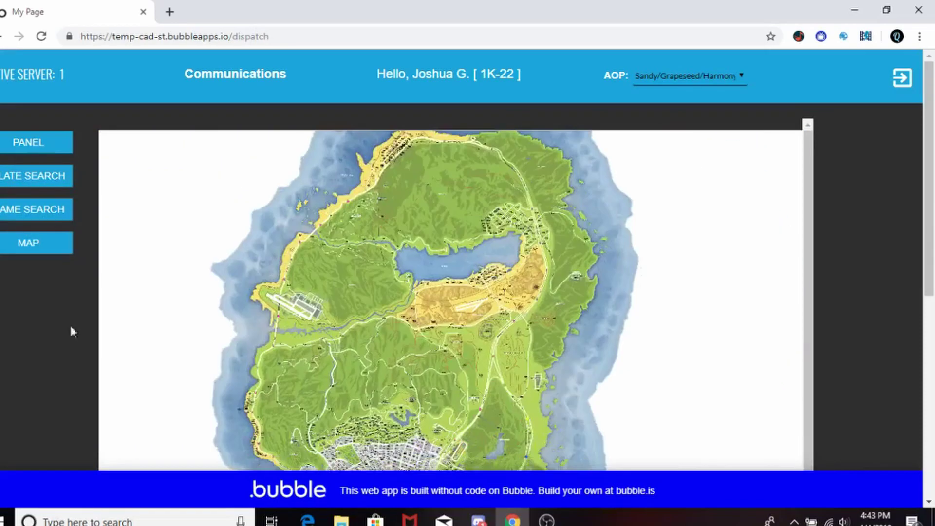
pyautogui.click(25, 150)
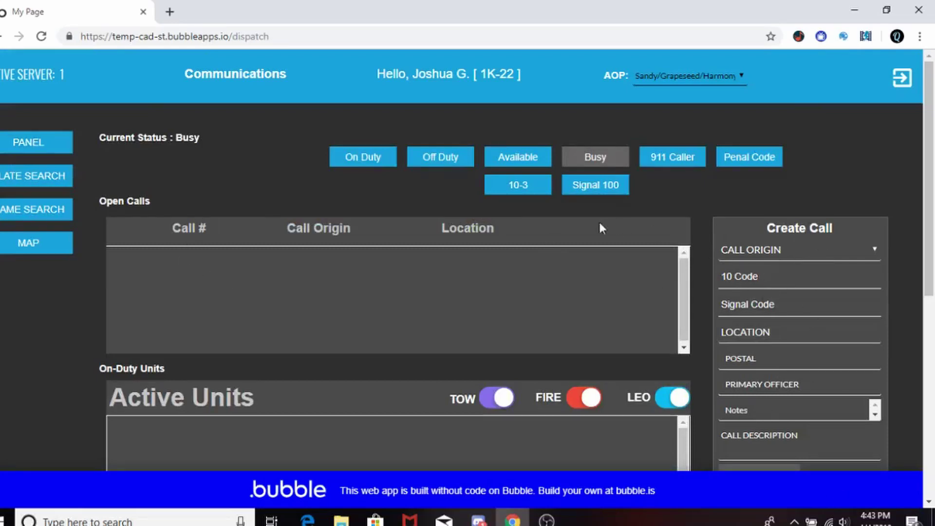
# Examine the dispatch panel's open calls, active units, active bolos, and the call and bolo creation forms
pyautogui.scroll(-3, 140, 341)
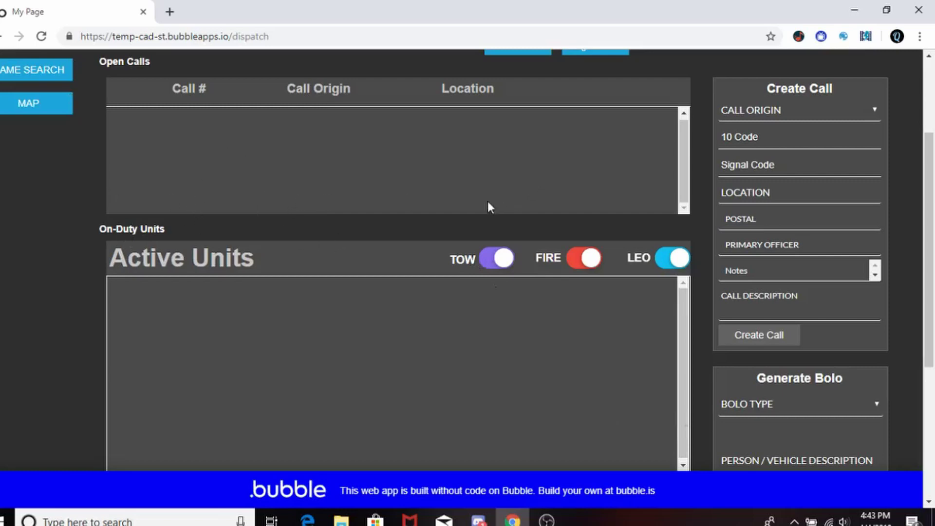
pyautogui.scroll(-3, 639, 253)
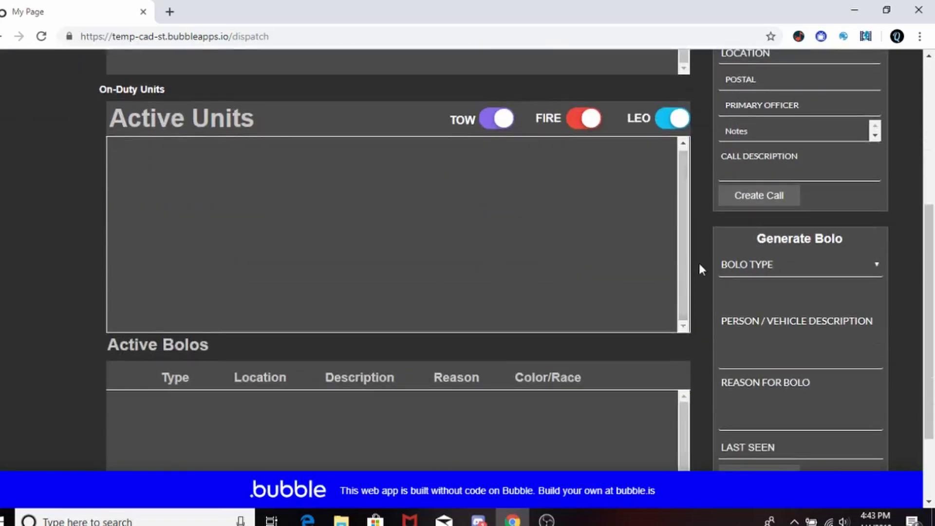
pyautogui.scroll(-2, 778, 221)
pyautogui.scroll(-1, 778, 221)
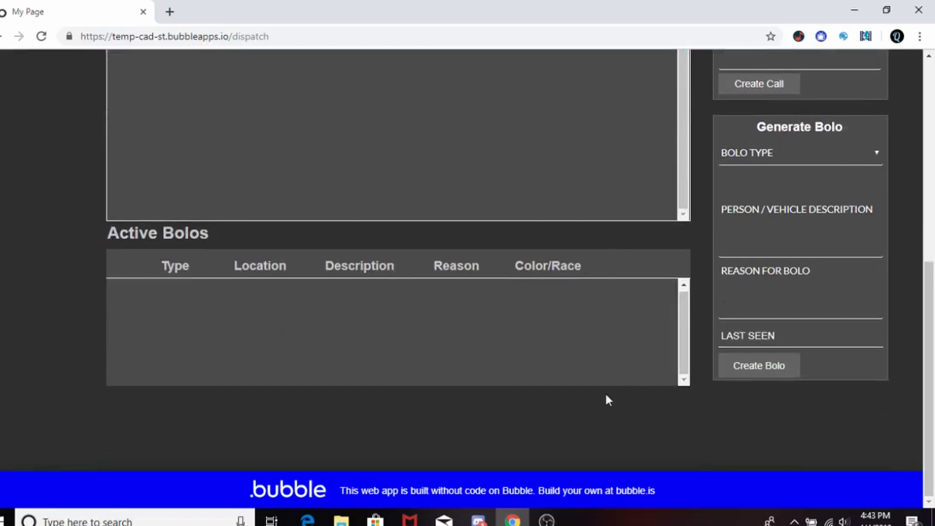
pyautogui.scroll(8, 581, 280)
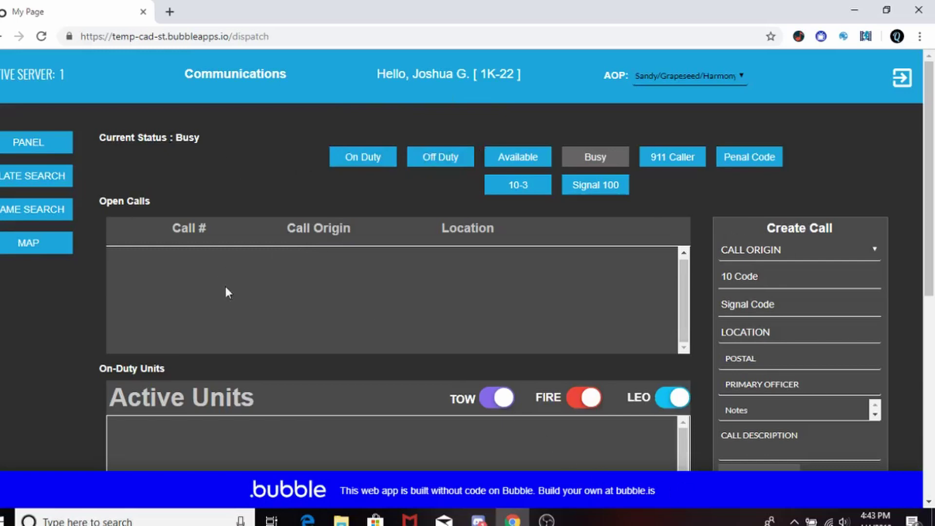
# Leave the dispatch page and choose LSFD from the CAD departments
pyautogui.click(901, 80)
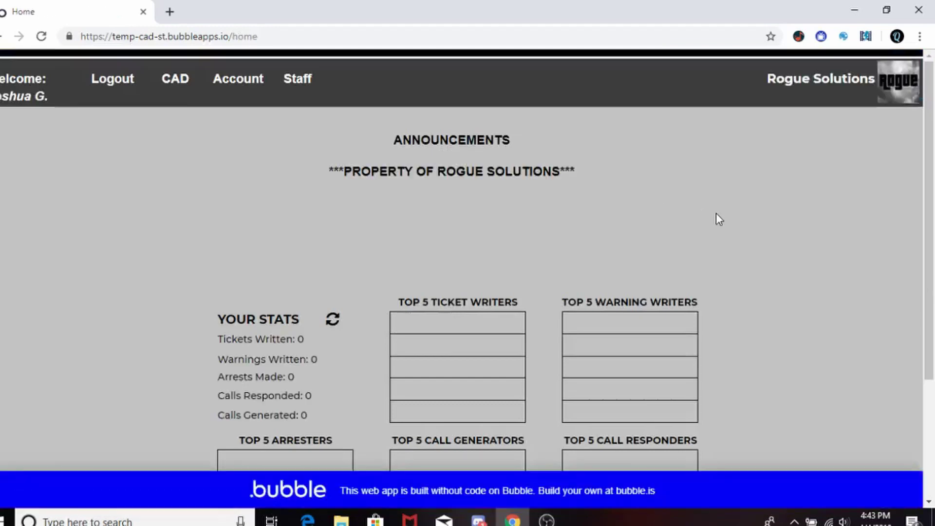
pyautogui.click(183, 74)
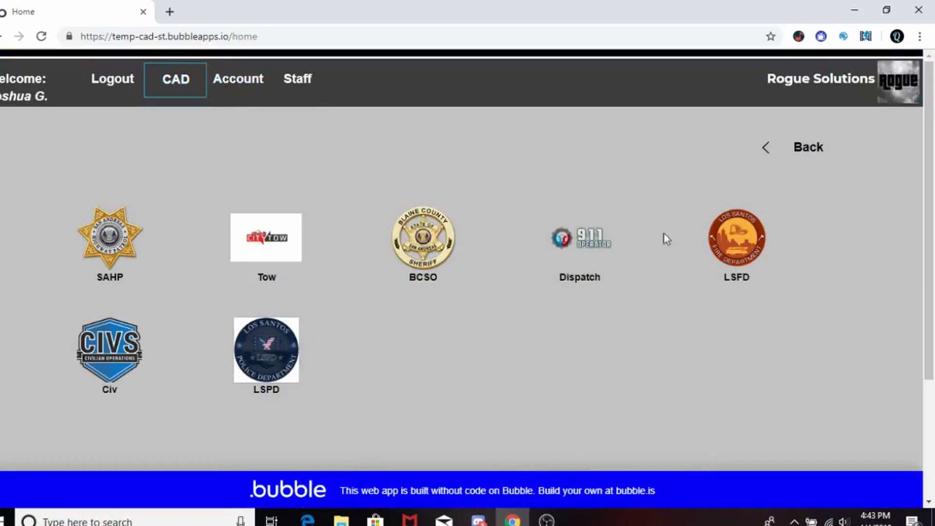
pyautogui.click(721, 229)
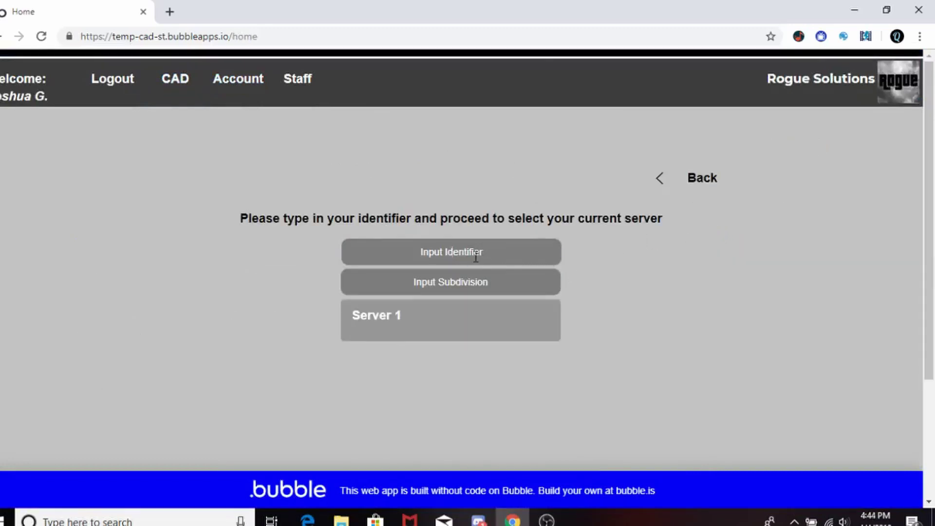
# Enter 1K-22 as the identifier and join Server 1 as LSFD without a subdivision
pyautogui.click(476, 257)
pyautogui.write('1K')
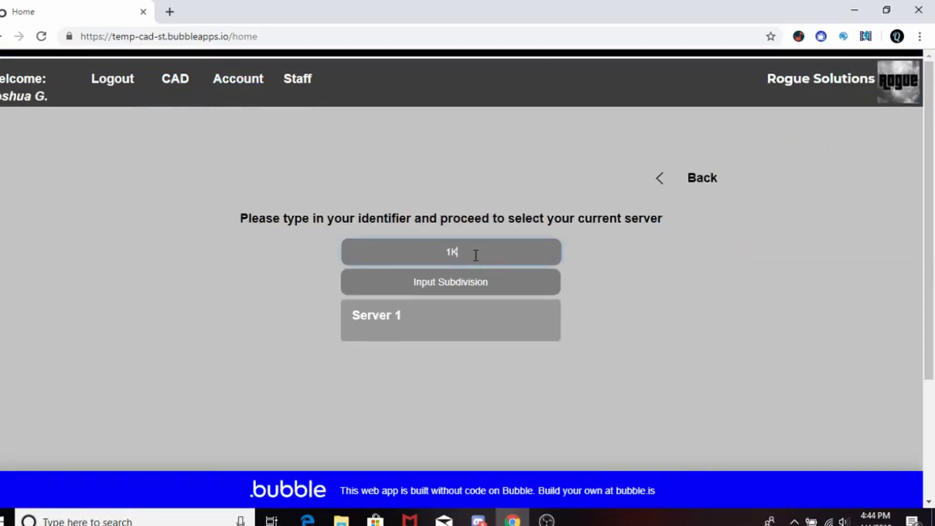
pyautogui.write('-22')
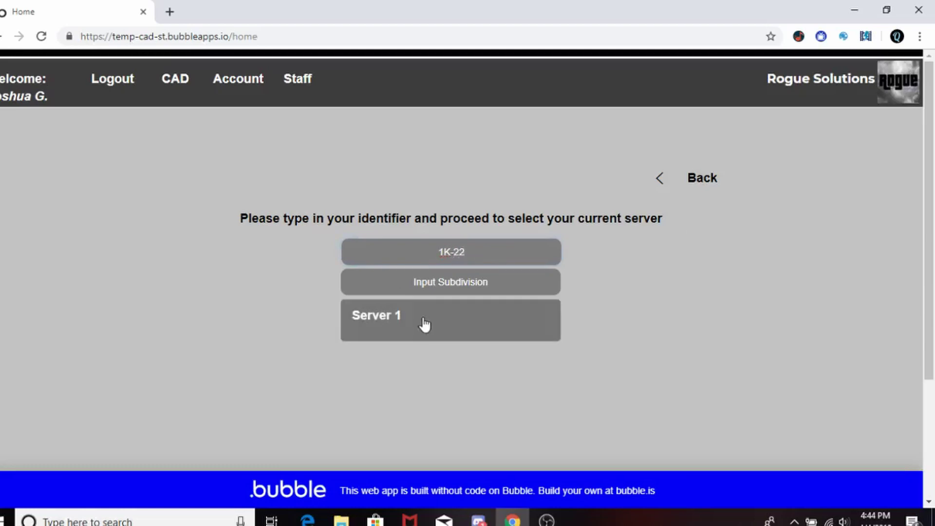
pyautogui.click(425, 325)
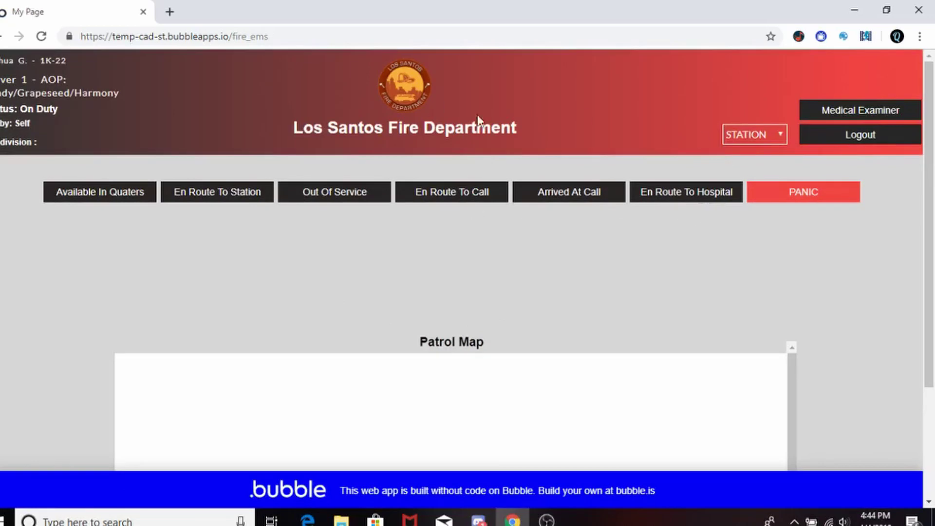
# View the fire station list and the Medical Examiner form without choosing a station or submitting a death
pyautogui.click(770, 136)
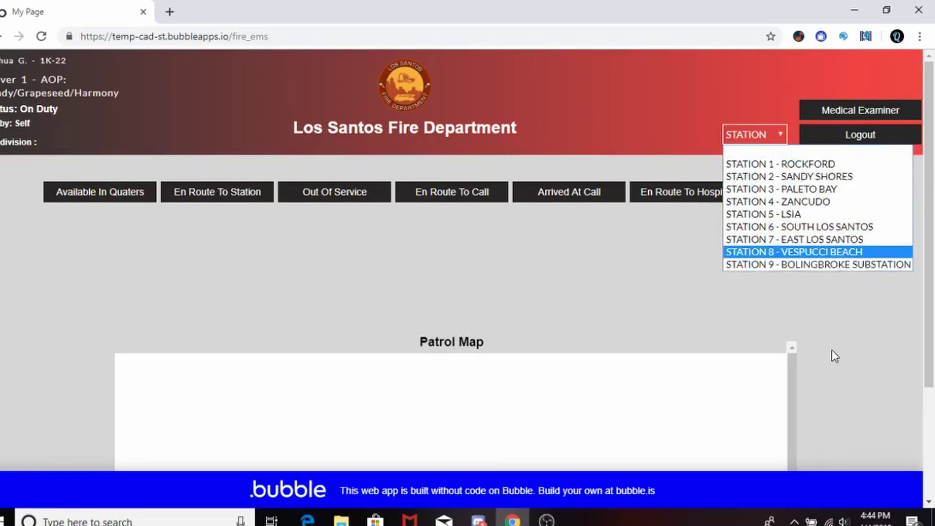
pyautogui.click(471, 355)
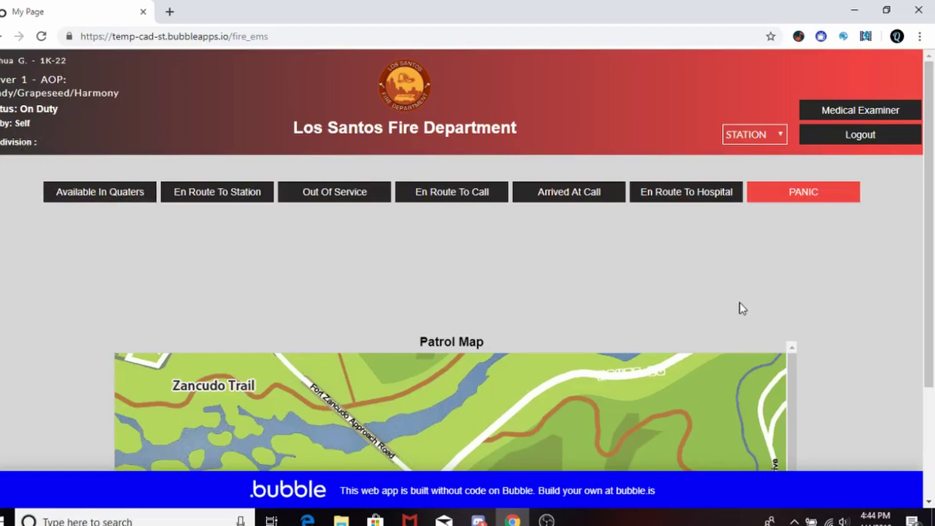
pyautogui.click(904, 117)
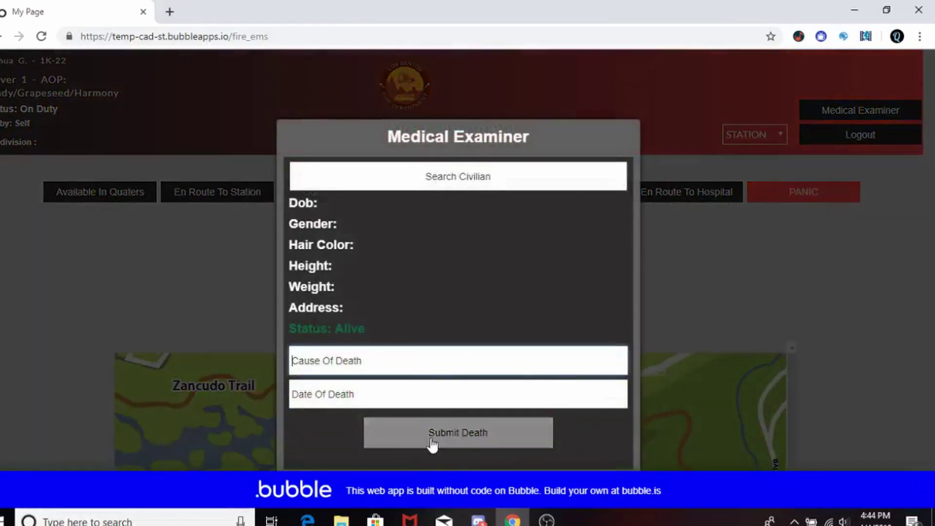
pyautogui.click(802, 274)
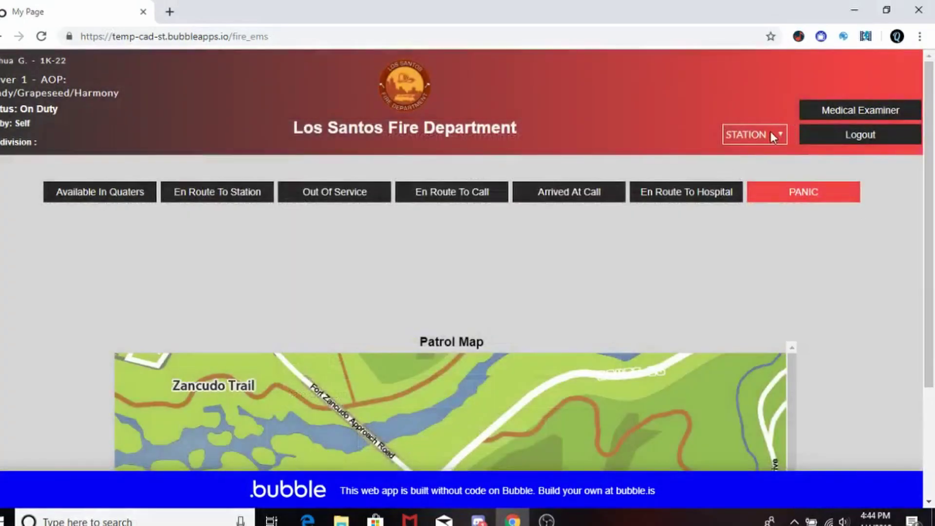
pyautogui.click(770, 133)
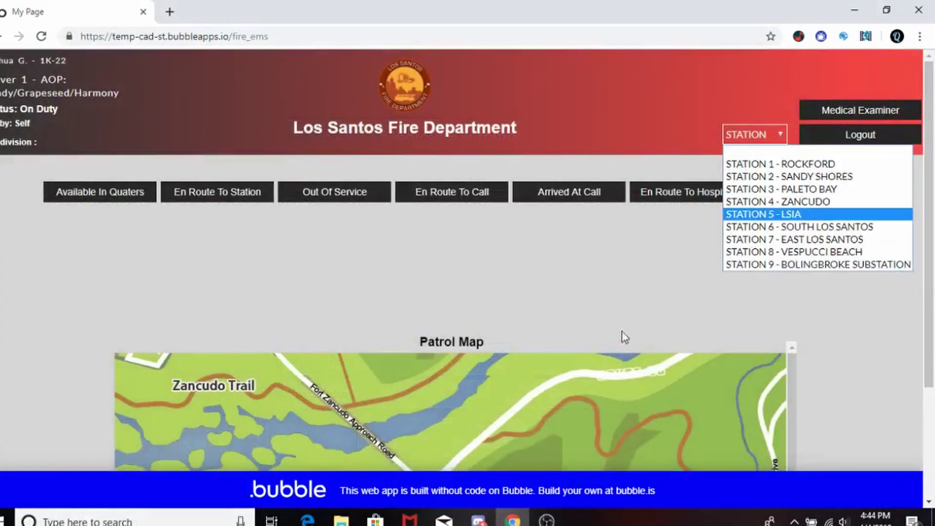
pyautogui.click(604, 283)
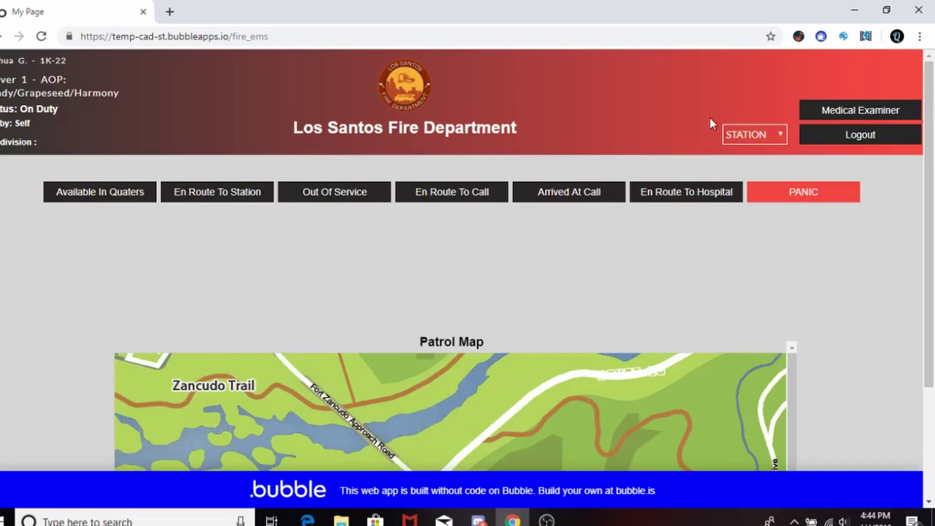
# Switch the fire unit's status through Available In Quaters, En Route To Station, Out Of Service, En Route To Call and Arrived At Call, ending on En Route To Hospital
pyautogui.click(136, 191)
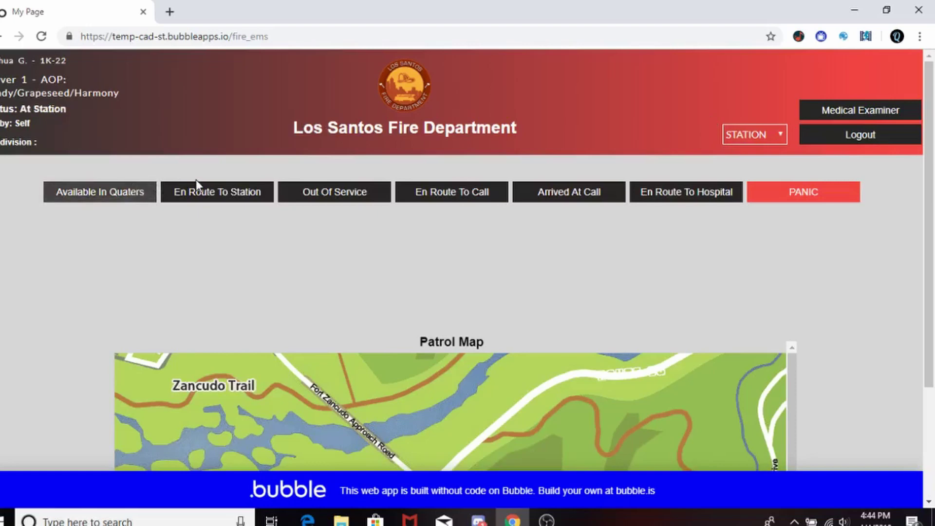
pyautogui.click(197, 196)
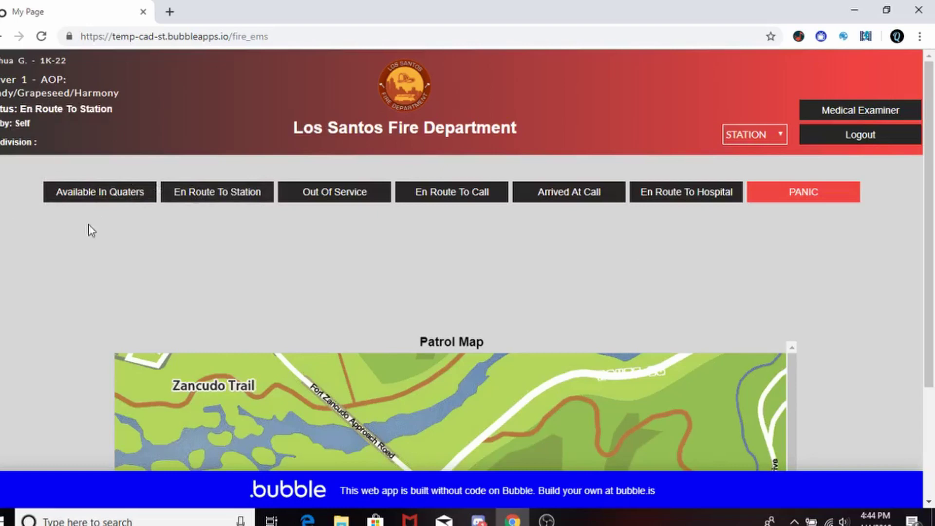
pyautogui.click(368, 186)
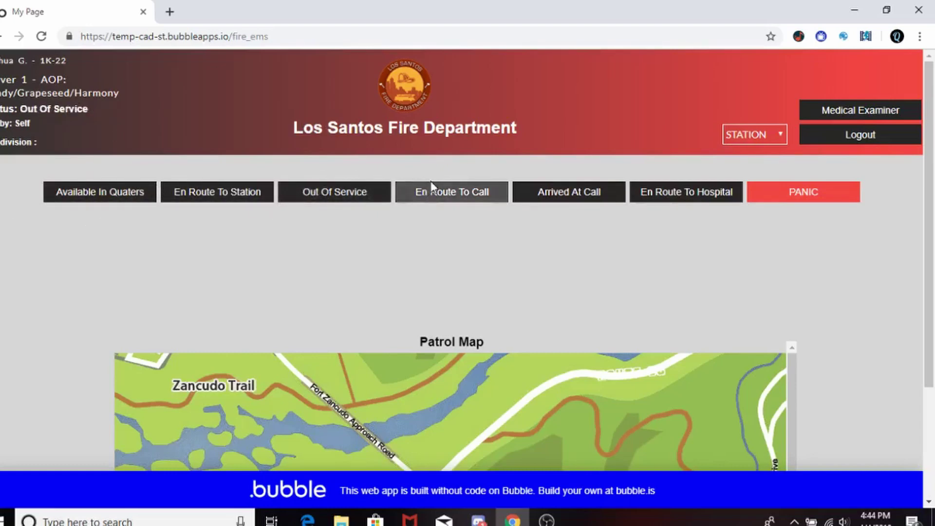
pyautogui.click(458, 192)
pyautogui.click(595, 194)
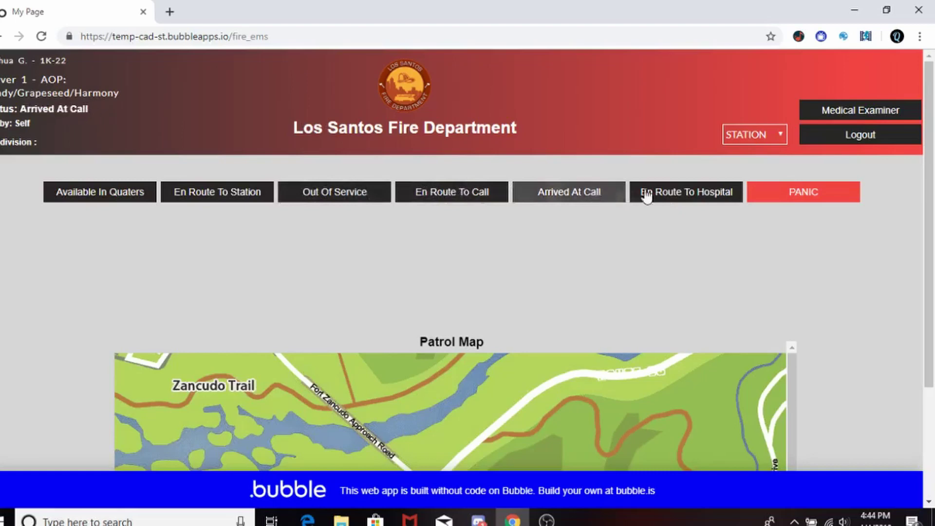
pyautogui.click(682, 190)
# Try the fire department's panic alert and switch it back off
pyautogui.click(784, 204)
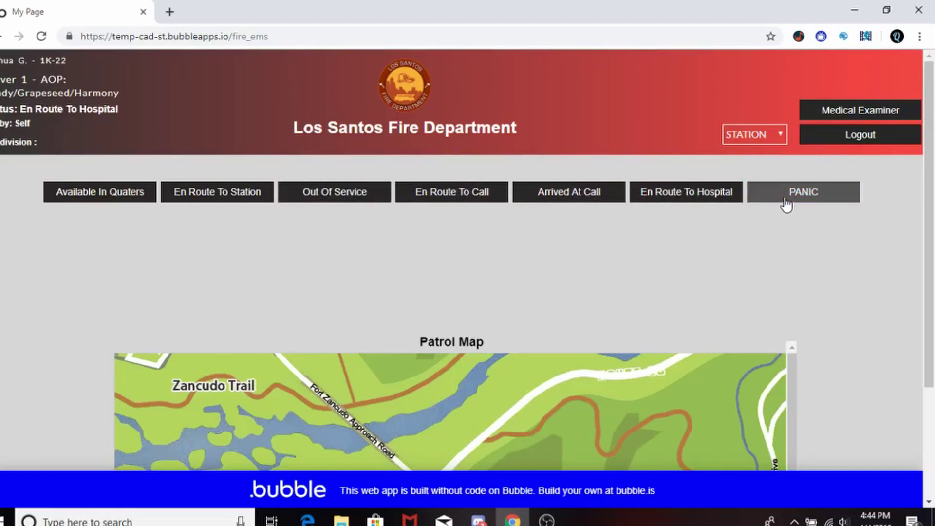
pyautogui.click(782, 204)
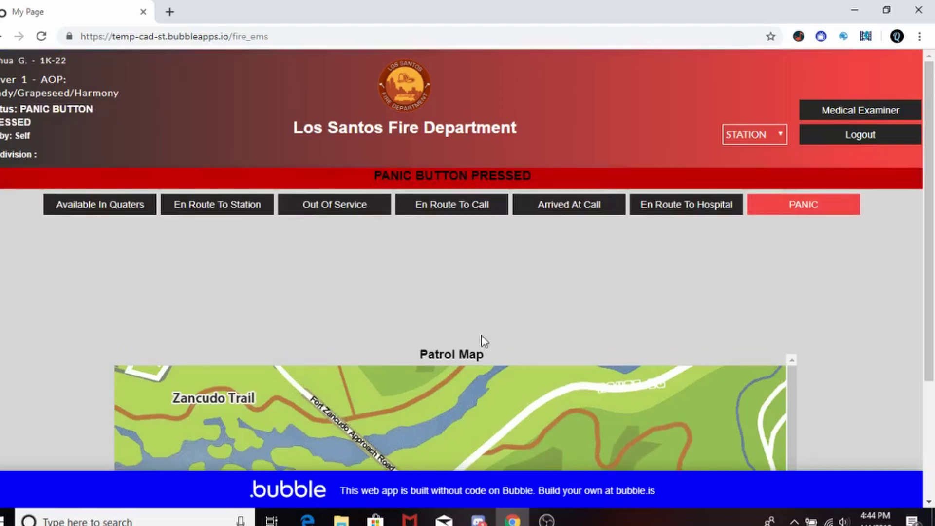
pyautogui.click(814, 215)
# Examine the fire department's Patrol Map from street detail out to the wider region
pyautogui.scroll(-3, 501, 326)
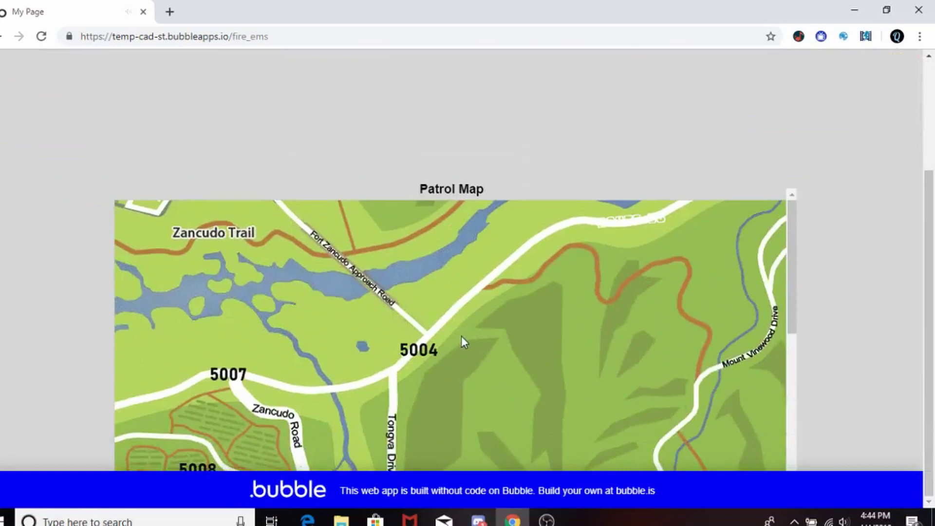
pyautogui.scroll(-3, 460, 336)
pyautogui.scroll(1, 393, 366)
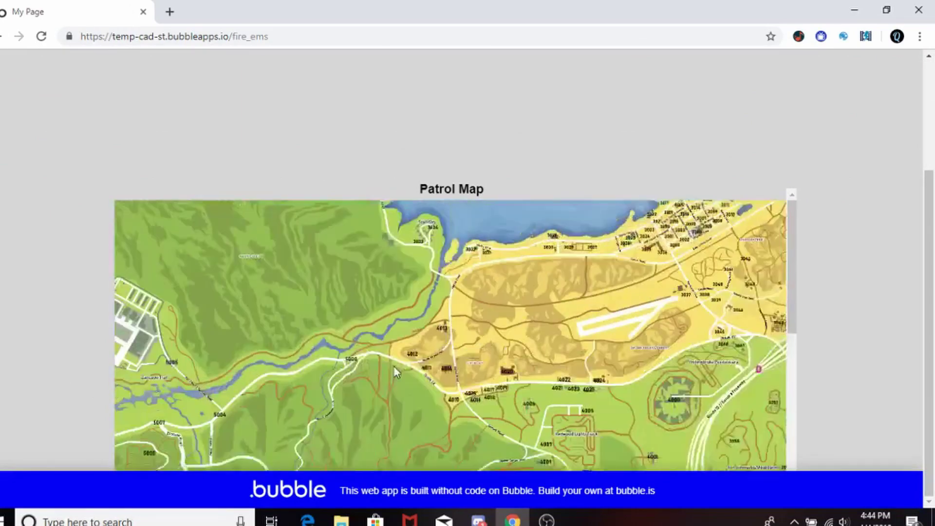
pyautogui.scroll(-3, 393, 366)
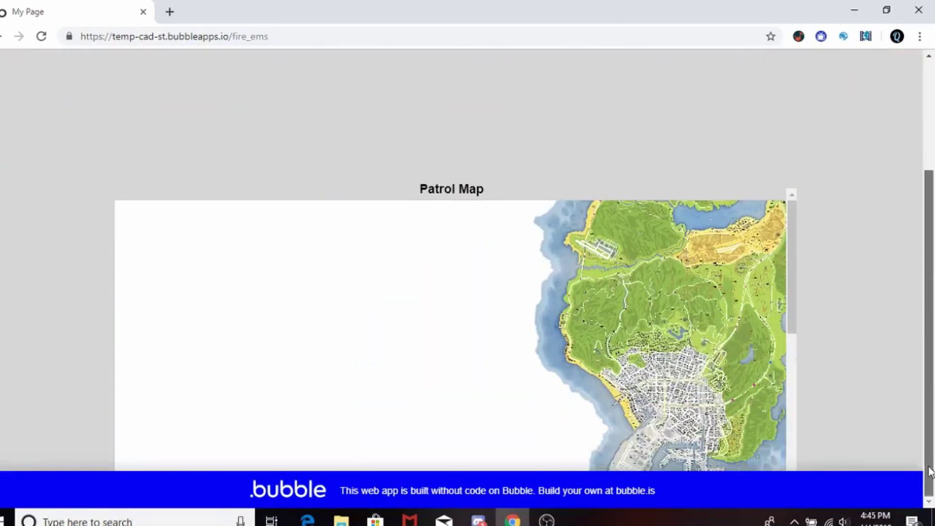
# Log out of the Los Santos Fire Department page and open the Civ page from the CAD department list
pyautogui.scroll(3, 904, 282)
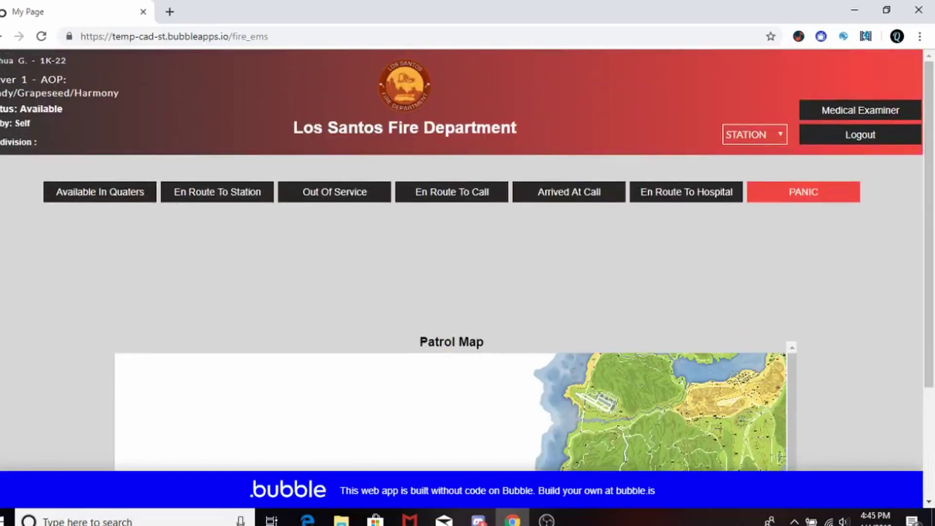
pyautogui.click(894, 139)
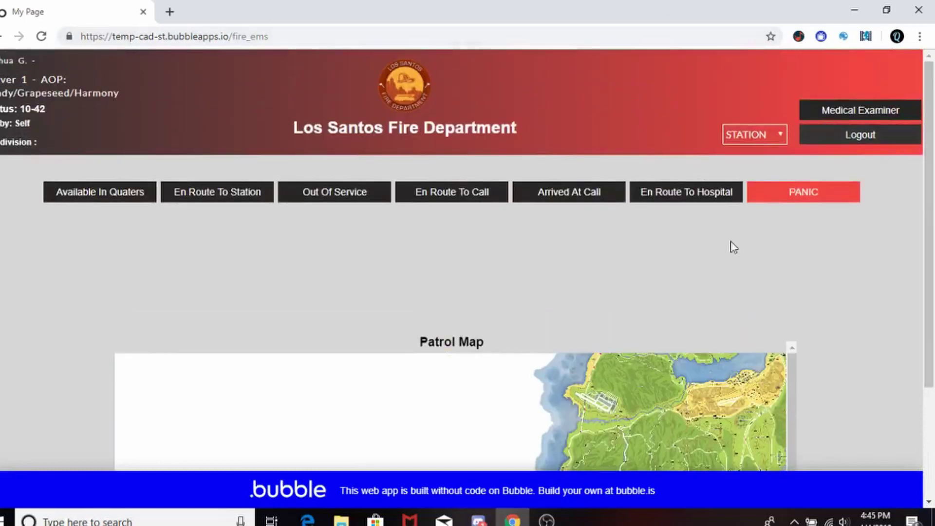
pyautogui.click(241, 201)
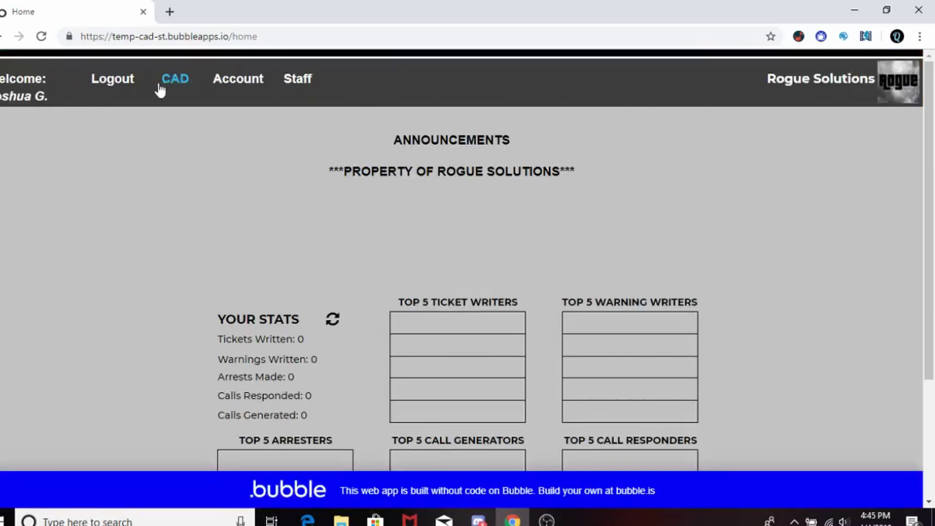
pyautogui.click(164, 82)
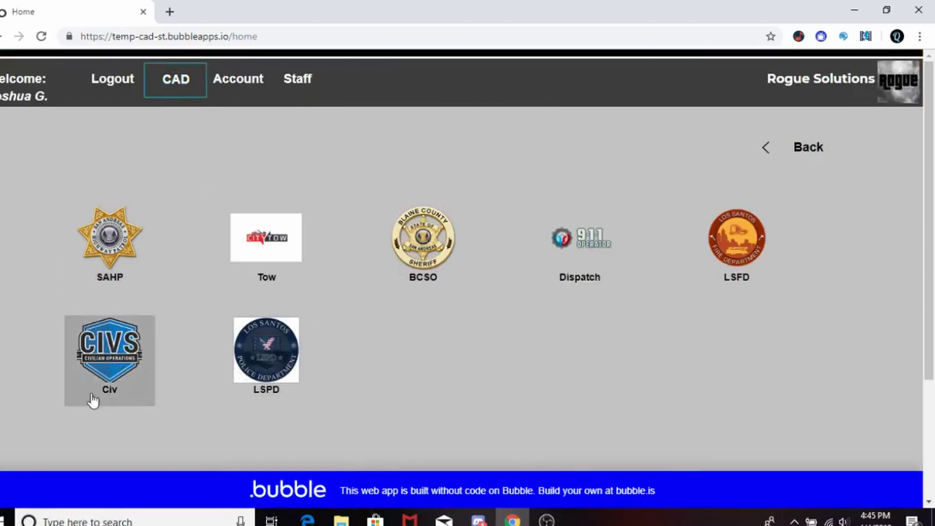
pyautogui.click(109, 339)
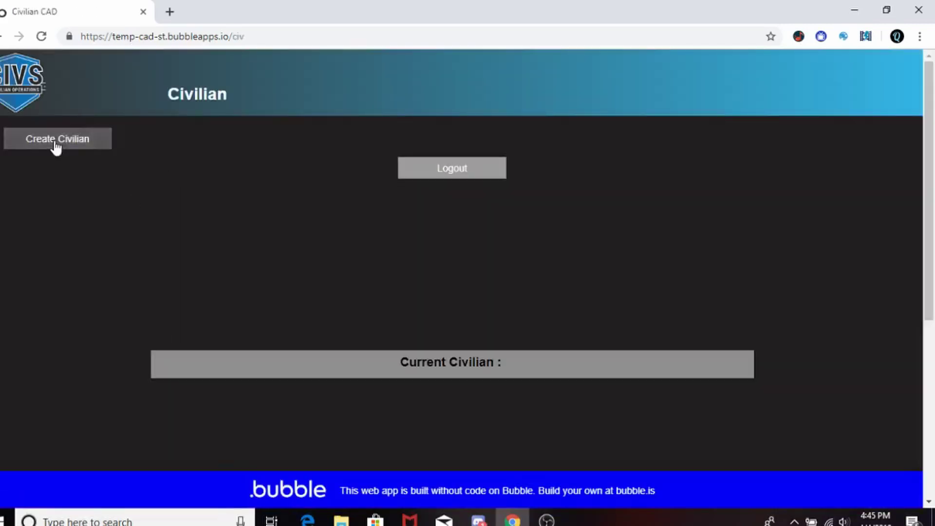
# View the blank new-civilian form and the rest of the Civilian page without creating a civilian
pyautogui.click(56, 146)
pyautogui.click(773, 202)
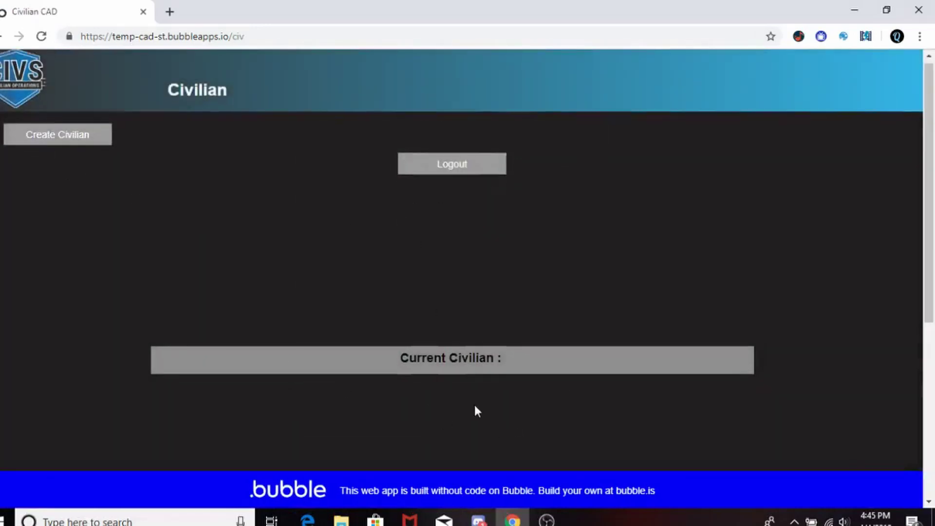
pyautogui.scroll(-4, 399, 359)
pyautogui.scroll(4, 409, 292)
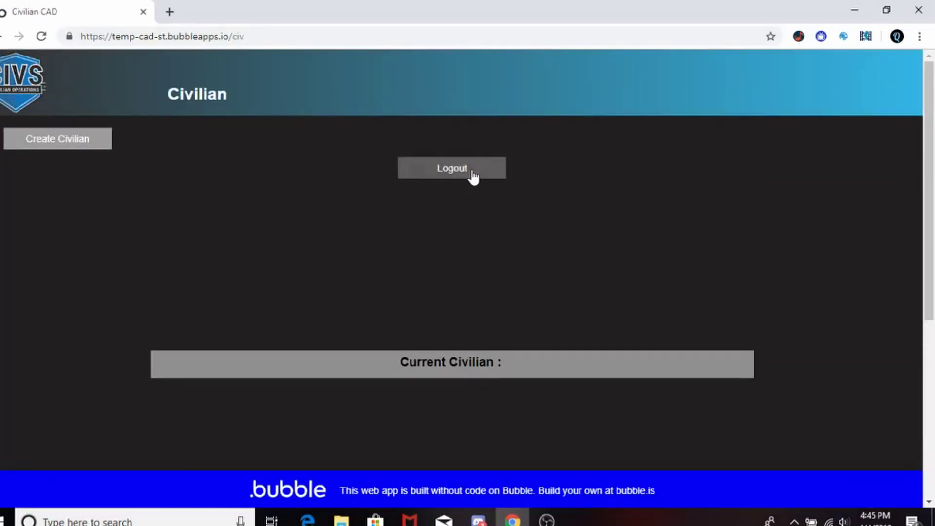
# Start a new civilian and set the date of birth
pyautogui.click(39, 140)
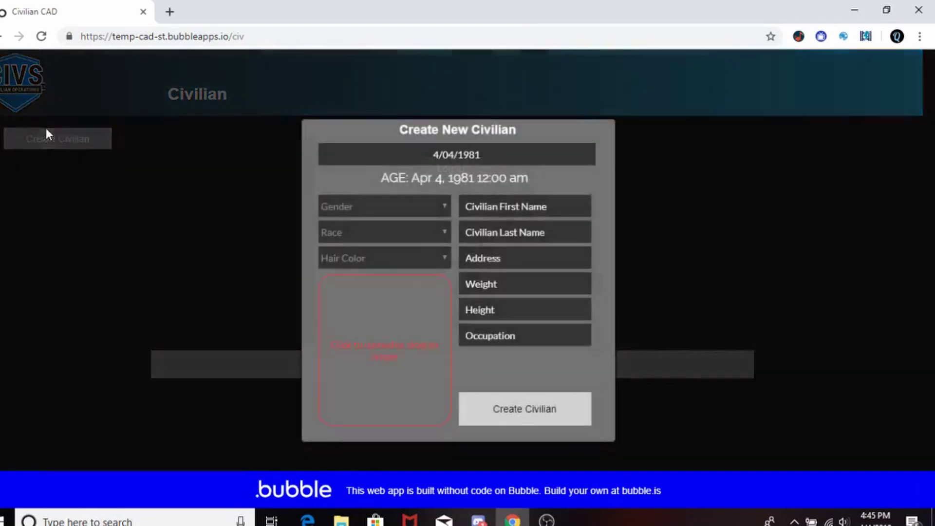
pyautogui.click(511, 161)
pyautogui.click(408, 181)
pyautogui.click(407, 242)
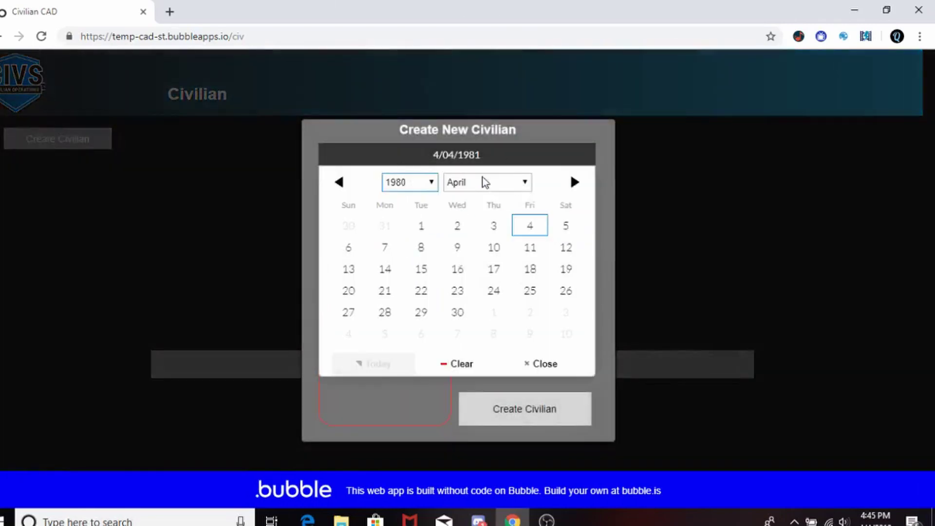
pyautogui.click(491, 249)
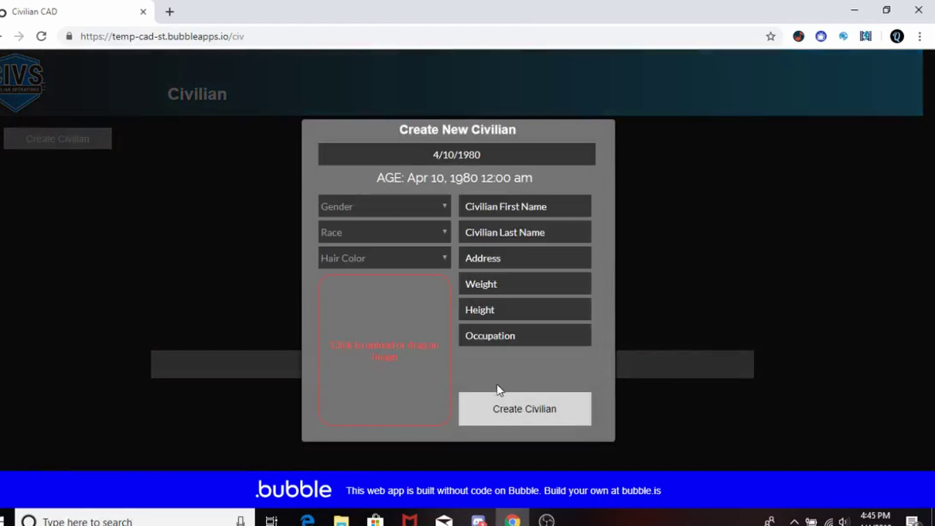
# Set the new civilian's gender to Male, race to White and hair color to Black
pyautogui.click(368, 213)
pyautogui.click(344, 222)
pyautogui.click(350, 233)
pyautogui.click(352, 250)
pyautogui.click(353, 257)
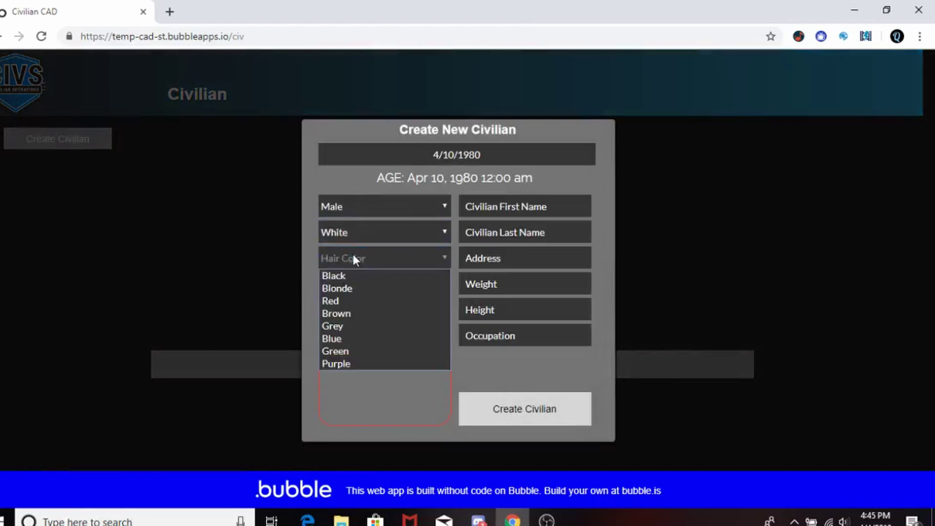
pyautogui.click(356, 275)
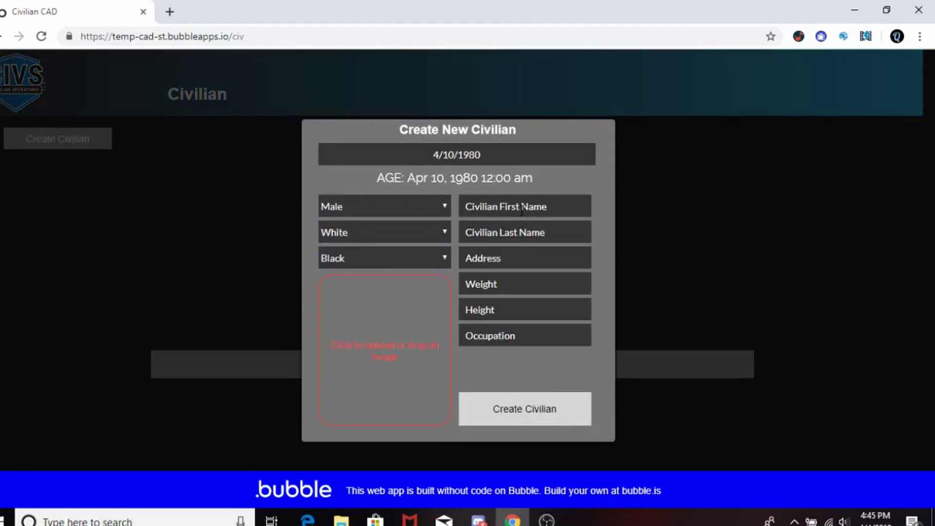
# Fill in the civilian's first name, last name and address, with weight 123, height 12 and occupation Drug Dealer
pyautogui.write('bob')
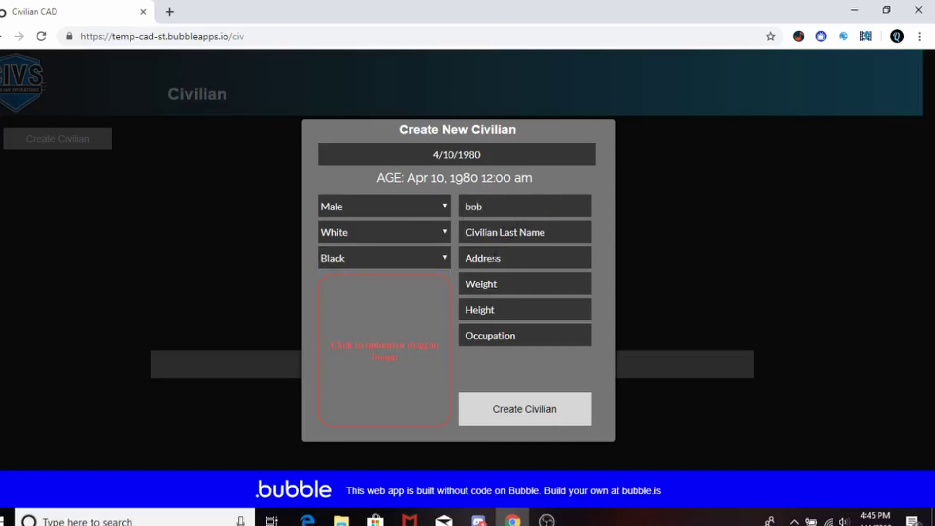
pyautogui.press('Tab')
pyautogui.write('bo')
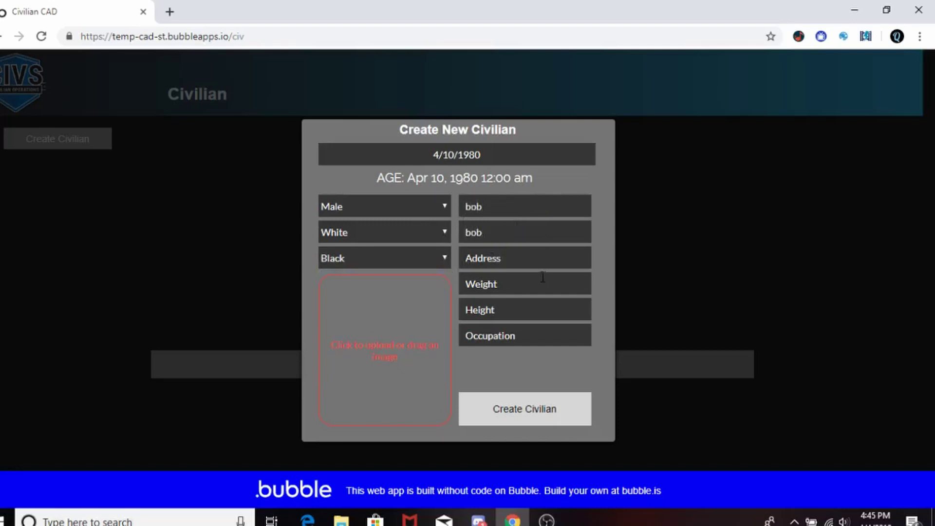
pyautogui.press('Tab')
pyautogui.write('12')
pyautogui.write('123')
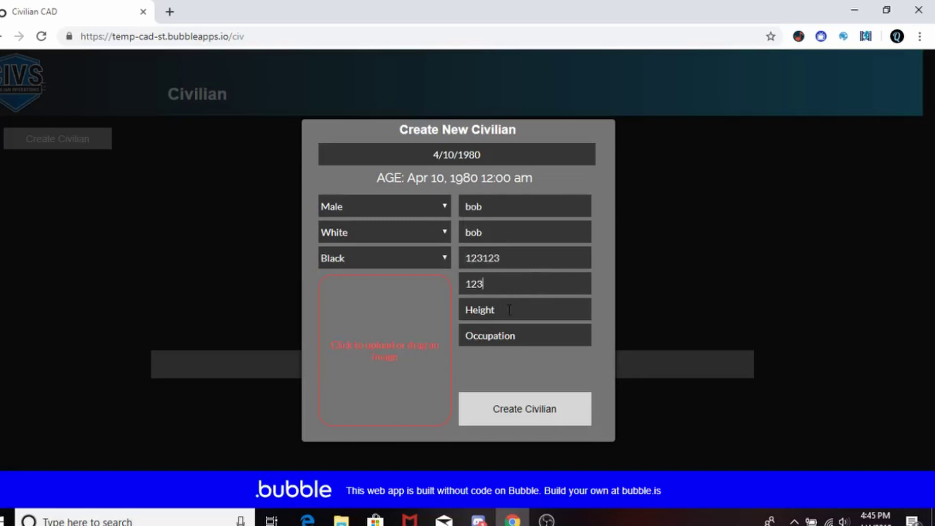
pyautogui.press('Tab')
pyautogui.write('1')
pyautogui.write('Drug Dealer')
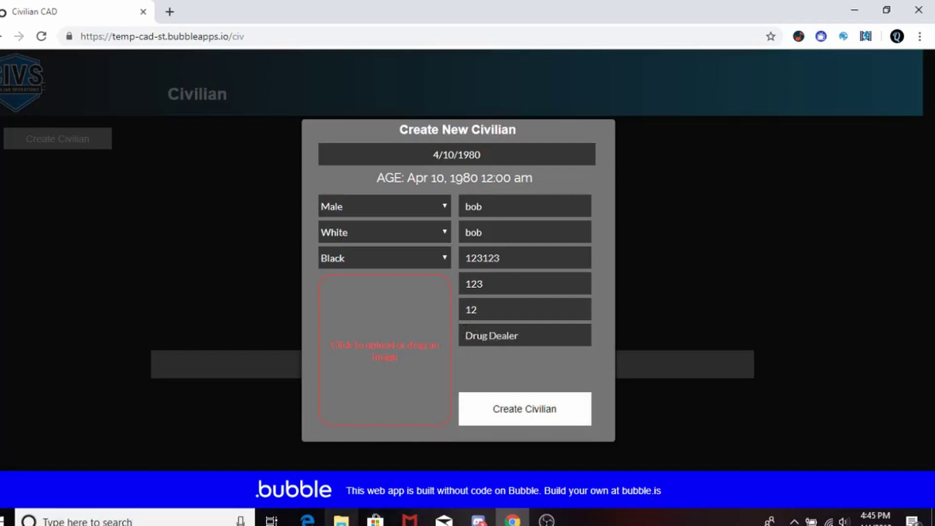
pyautogui.click(378, 371)
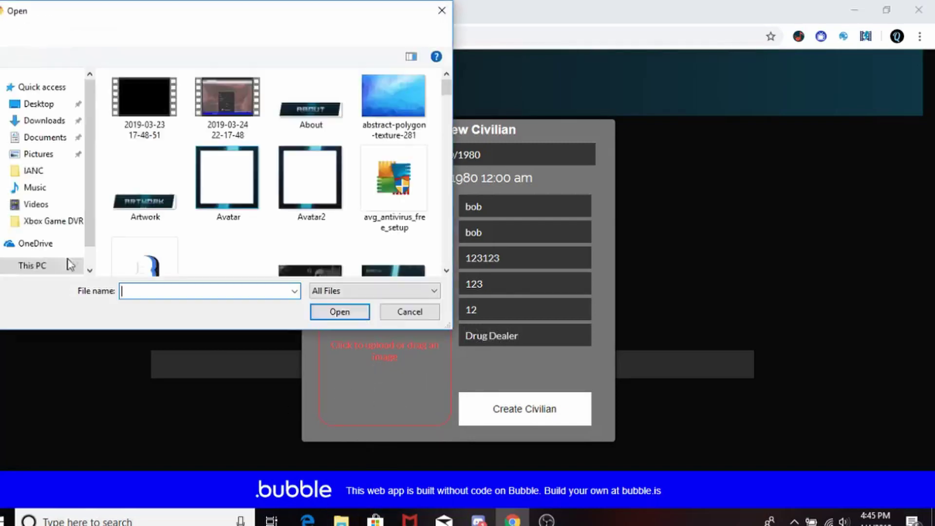
pyautogui.moveTo(447, 95); pyautogui.dragTo(425, 157)
pyautogui.scroll(-3, 424, 155)
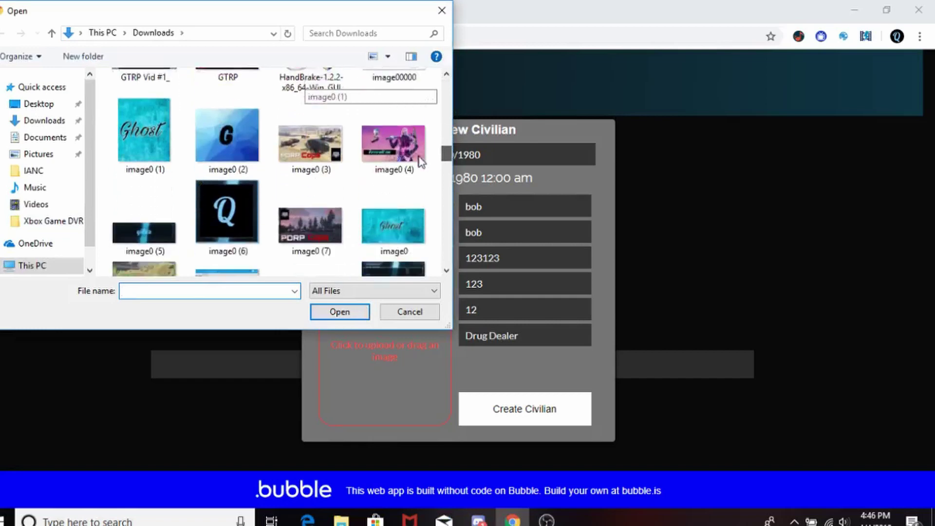
pyautogui.click(227, 117)
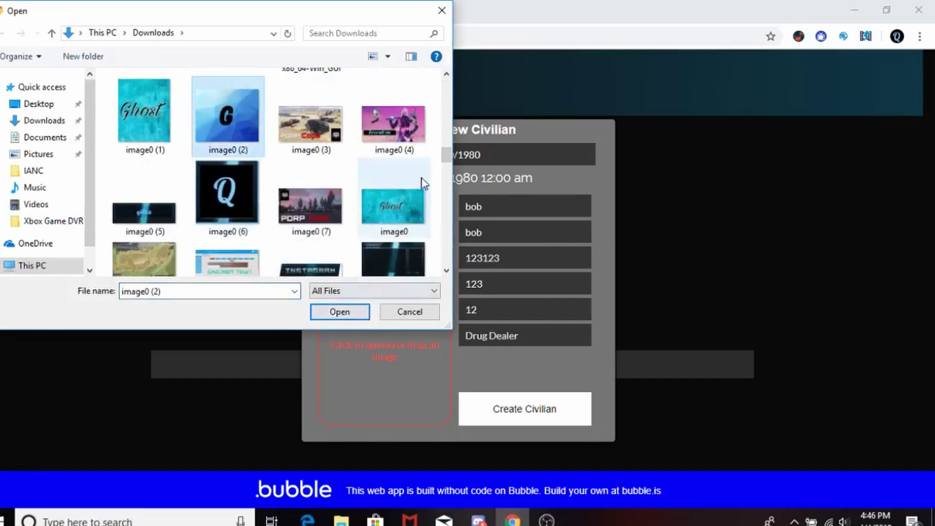
pyautogui.moveTo(447, 158); pyautogui.dragTo(426, 234)
pyautogui.scroll(-6, 419, 241)
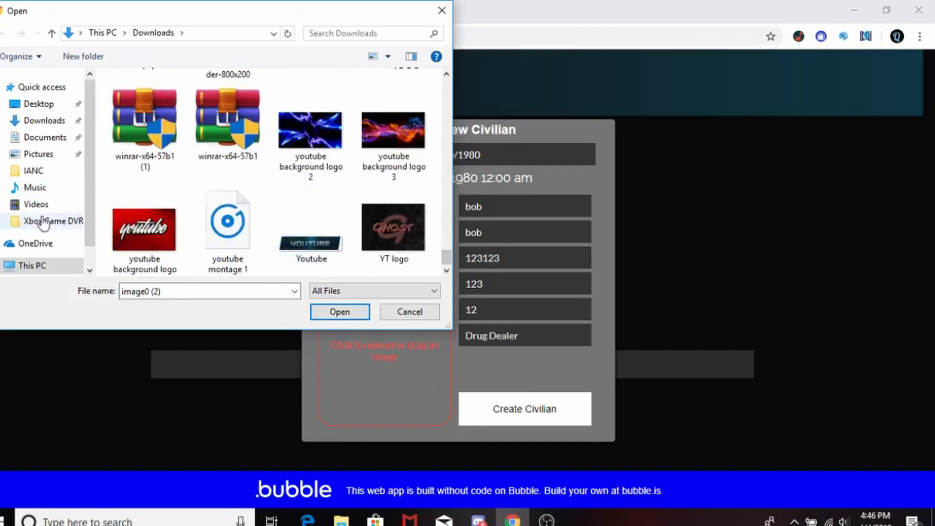
pyautogui.click(36, 243)
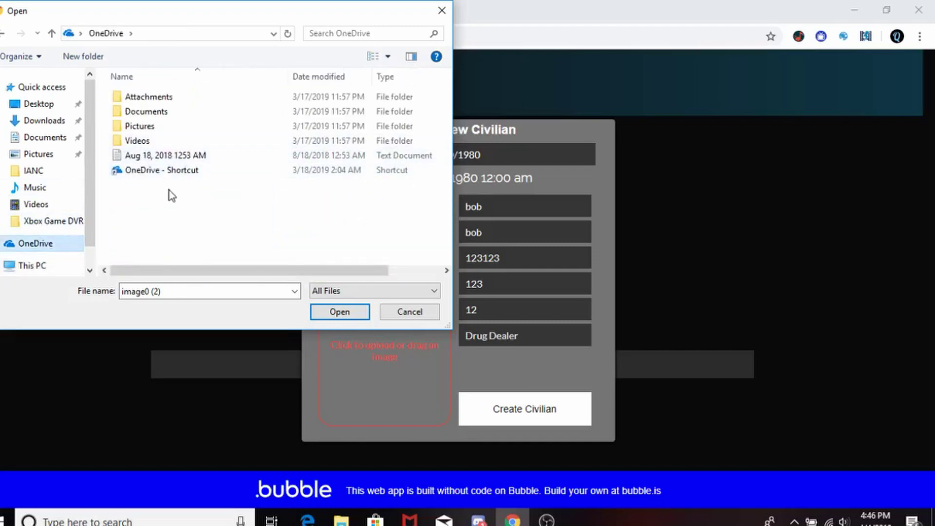
pyautogui.doubleClick(142, 127)
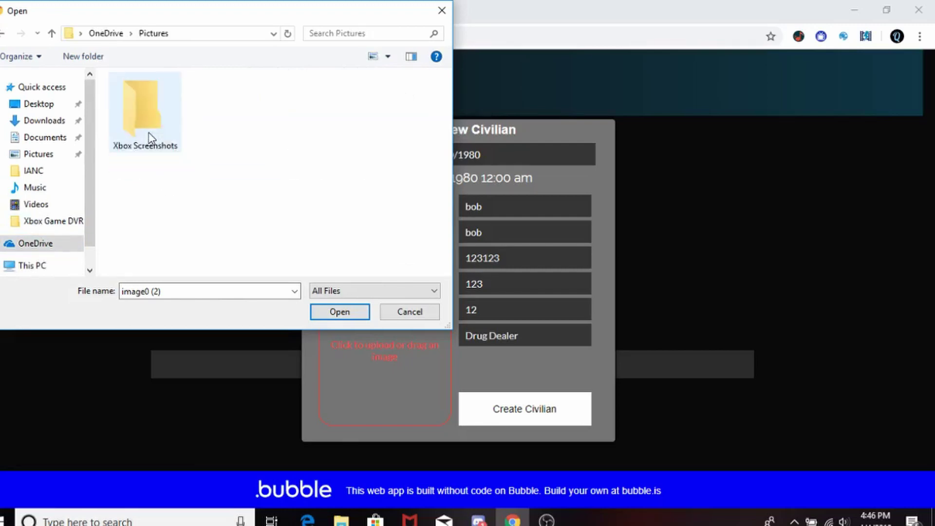
pyautogui.doubleClick(145, 117)
pyautogui.scroll(-5, 209, 199)
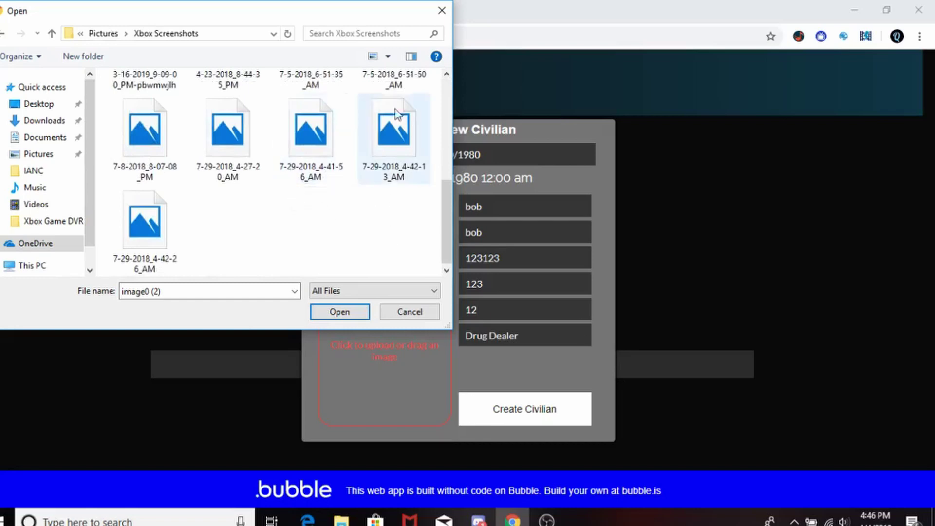
pyautogui.scroll(2, 271, 221)
pyautogui.scroll(2, 271, 218)
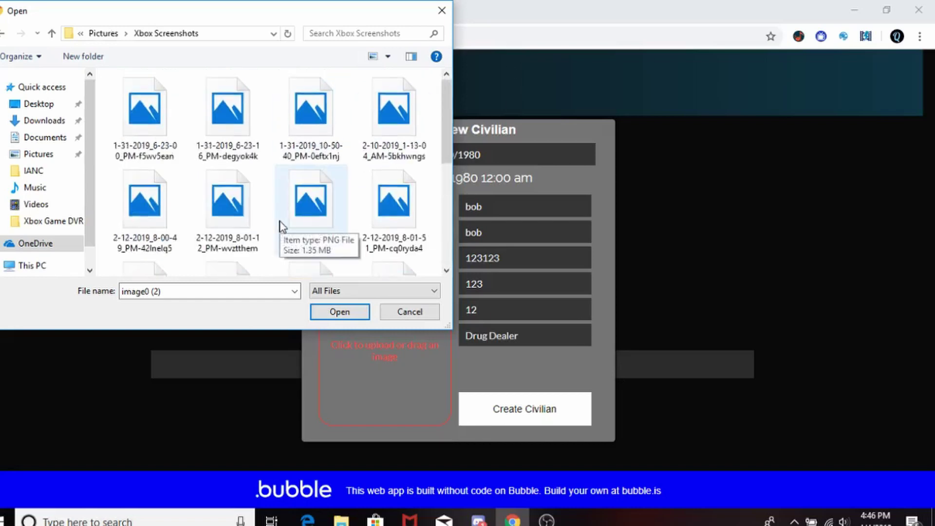
pyautogui.scroll(-5, 280, 225)
pyautogui.click(230, 155)
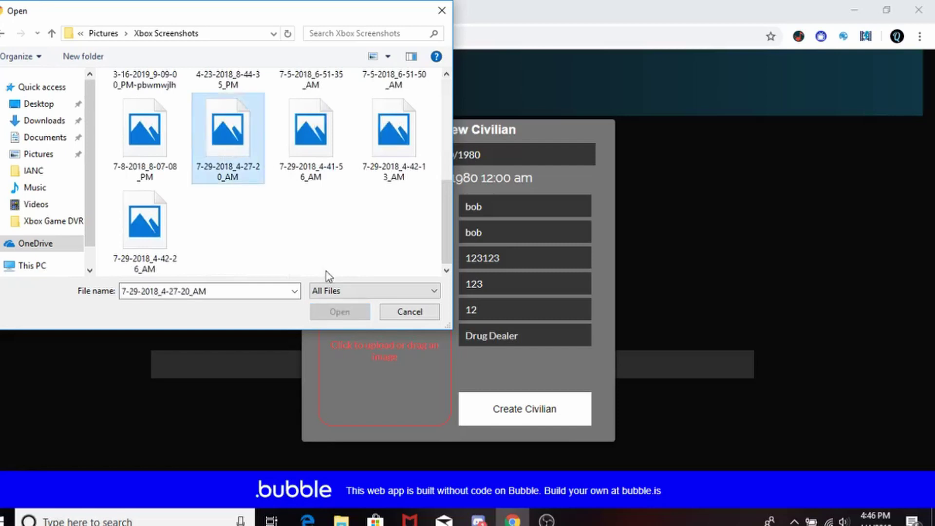
pyautogui.click(334, 176)
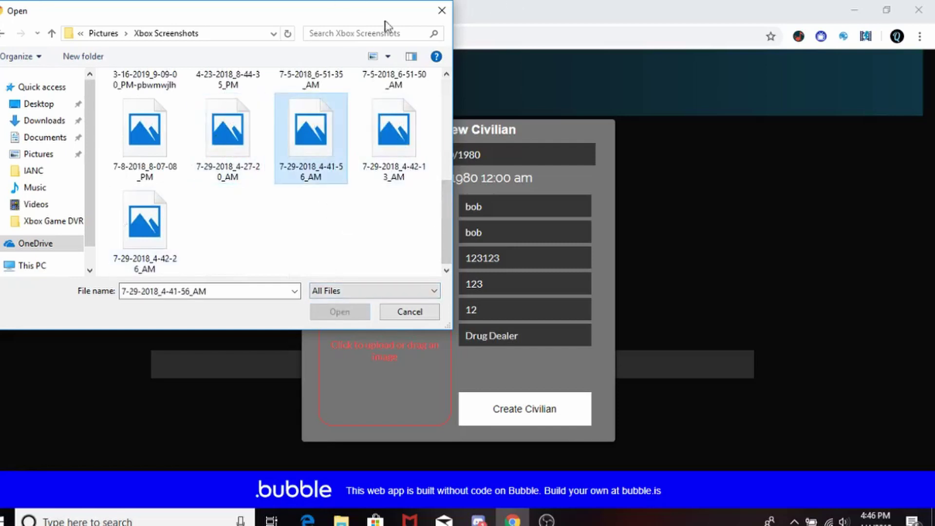
pyautogui.click(441, 10)
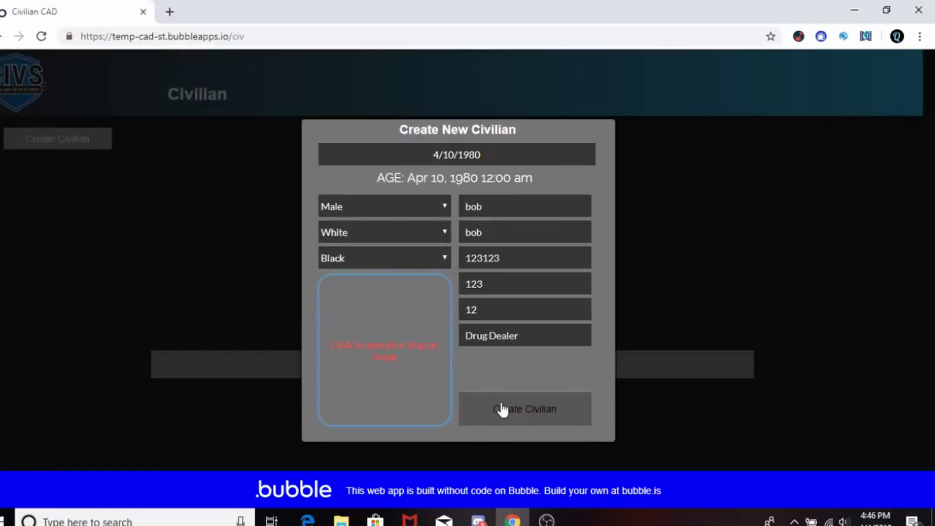
# Create the civilian without a photo and review the details and life status on the new record
pyautogui.click(496, 414)
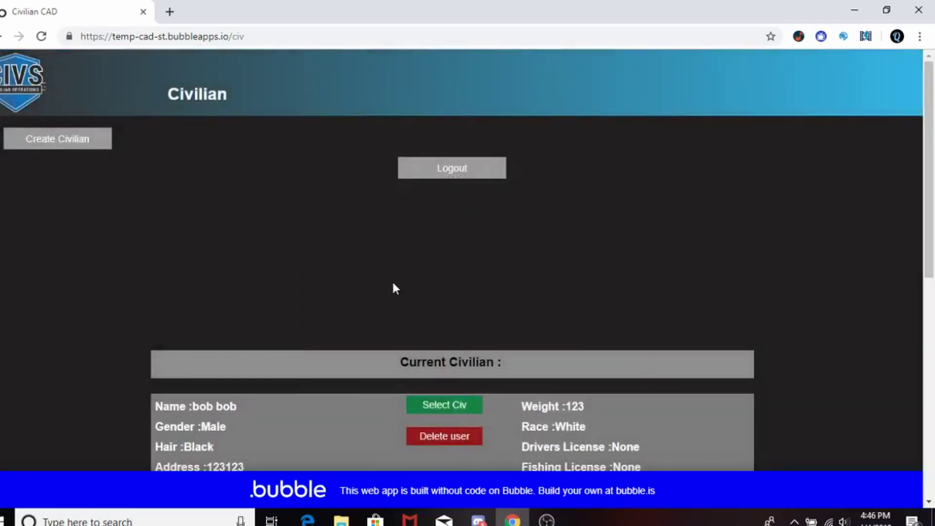
pyautogui.scroll(-2, 15, 298)
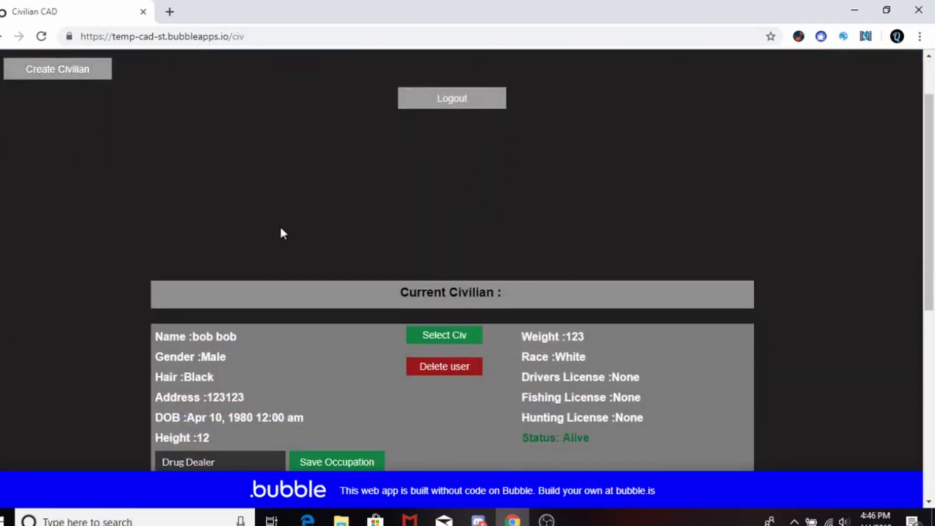
pyautogui.scroll(-3, 280, 229)
pyautogui.scroll(4, 463, 246)
pyautogui.scroll(-9, 462, 267)
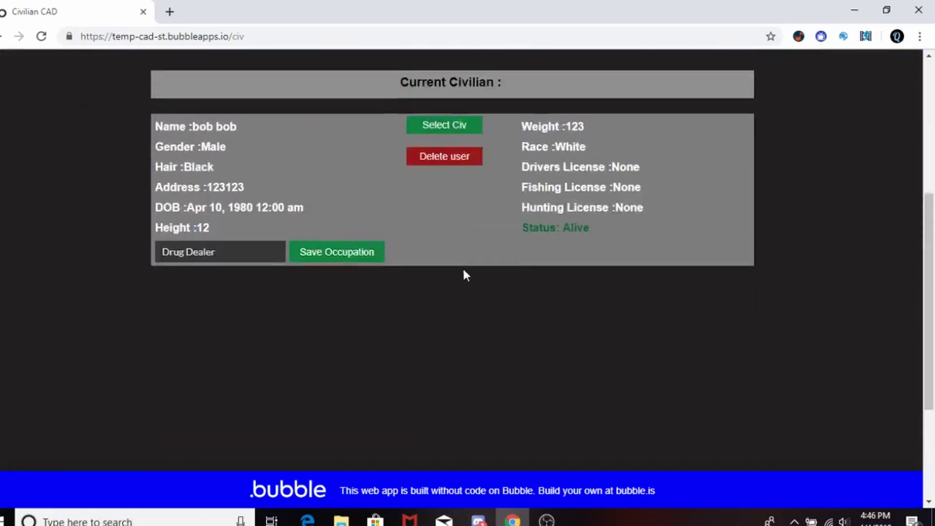
pyautogui.scroll(4, 450, 265)
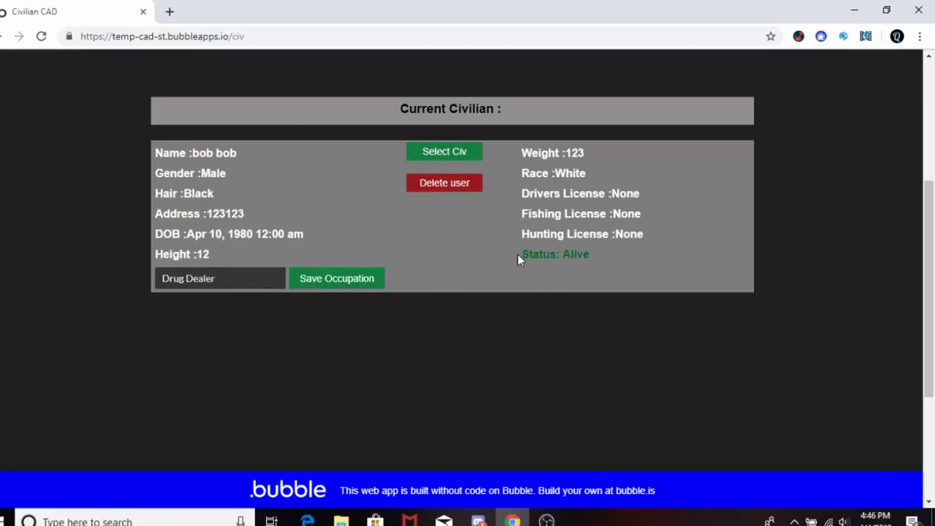
pyautogui.moveTo(519, 255); pyautogui.dragTo(598, 262)
pyautogui.click(492, 267)
# Make the new civilian the current one and view the 911 call form without submitting a call
pyautogui.click(473, 154)
pyautogui.scroll(3, 498, 194)
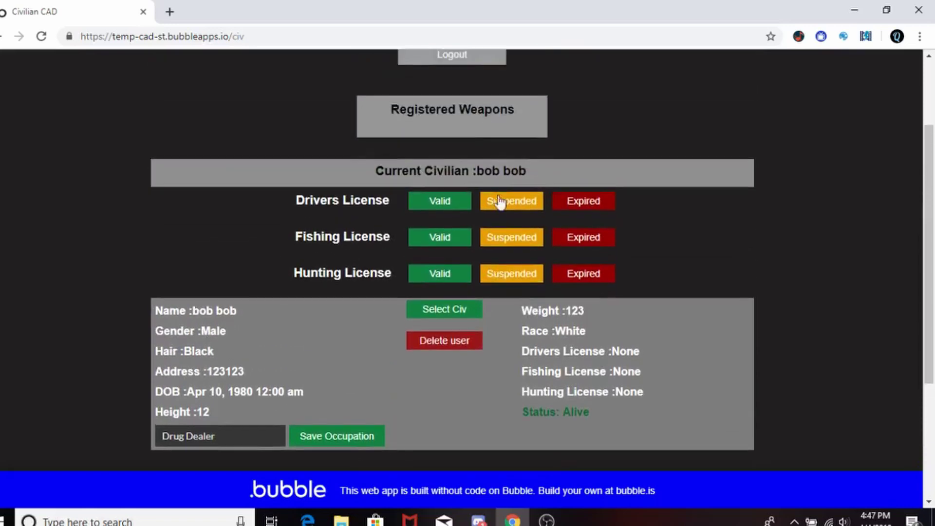
pyautogui.scroll(2, 456, 176)
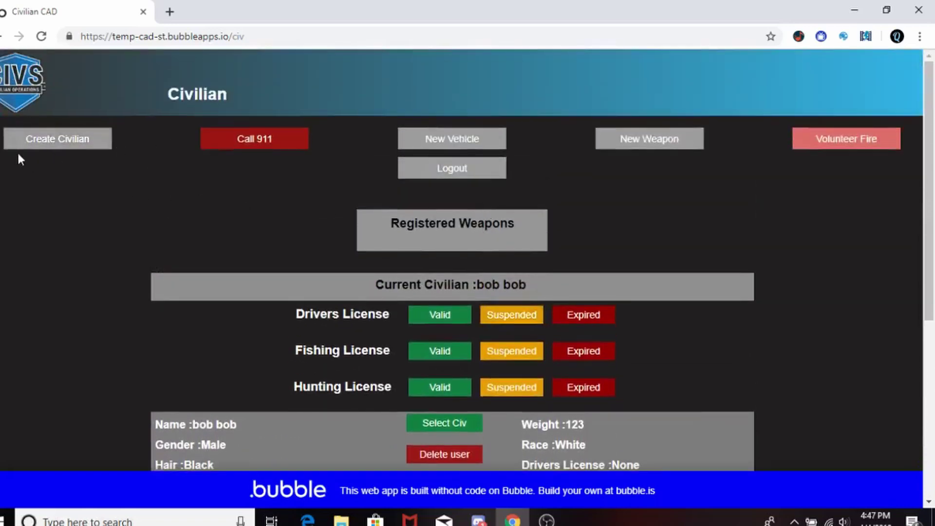
pyautogui.click(250, 144)
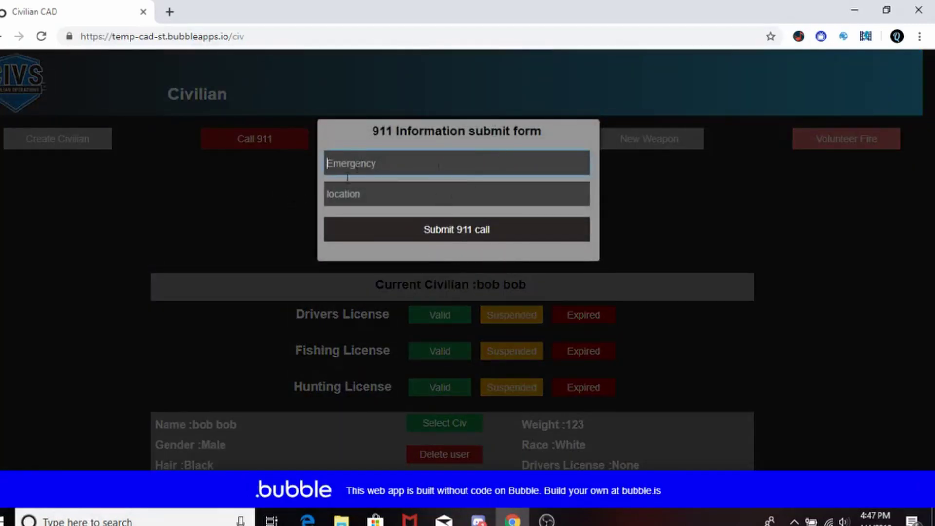
pyautogui.press('Escape')
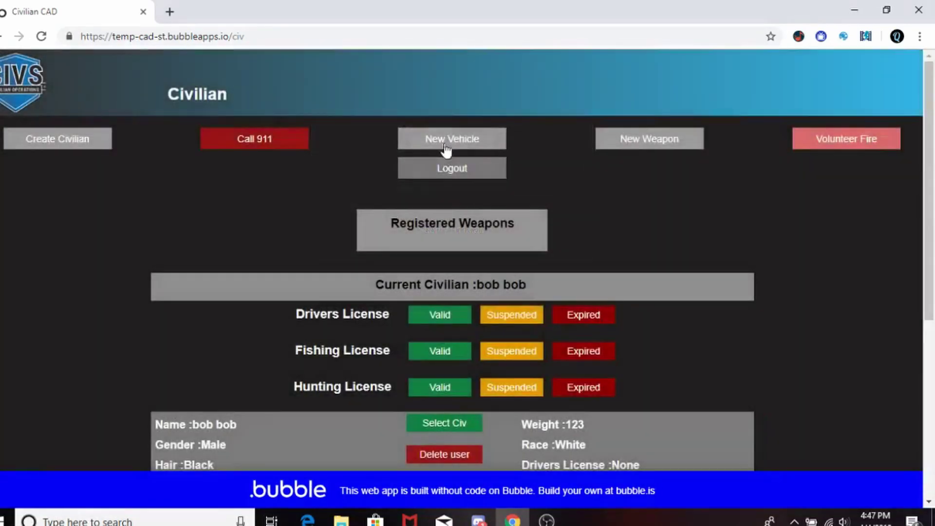
# View the vehicle registration form, including its insurance option, and close it without registering a vehicle
pyautogui.click(450, 146)
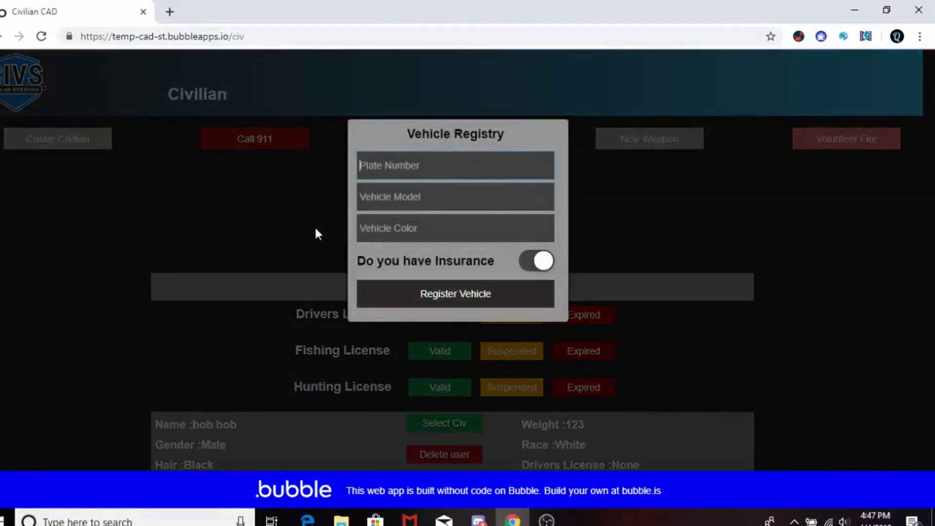
pyautogui.click(525, 262)
pyautogui.click(530, 263)
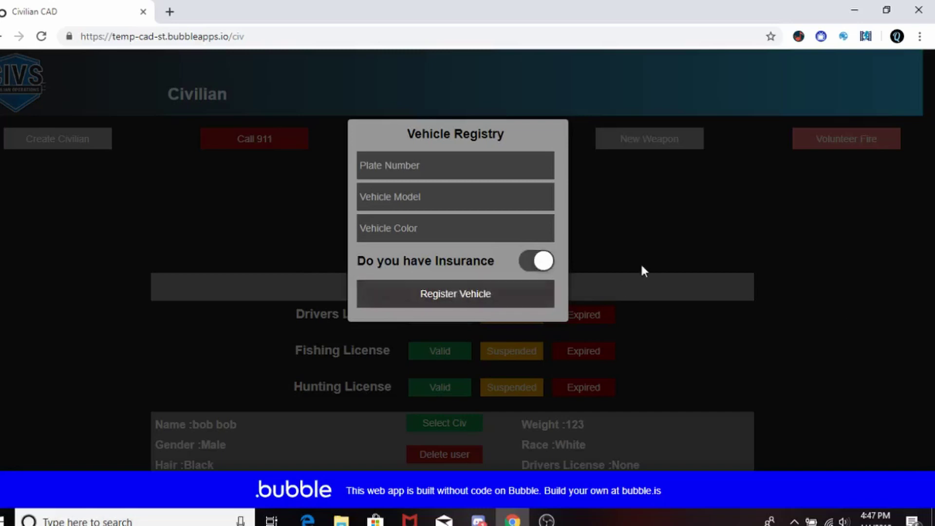
pyautogui.press('Escape')
# Register a Combat Pistol as a new weapon for the current civilian
pyautogui.click(633, 144)
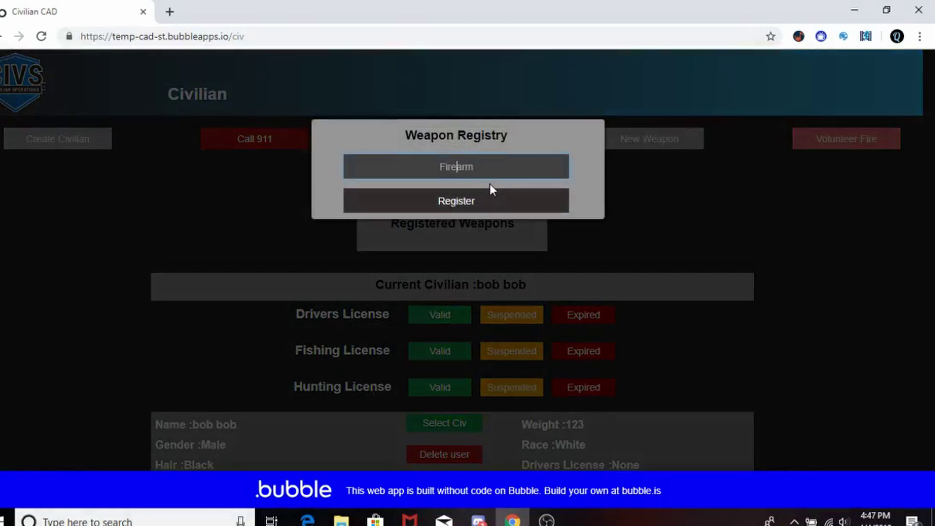
pyautogui.write('Co')
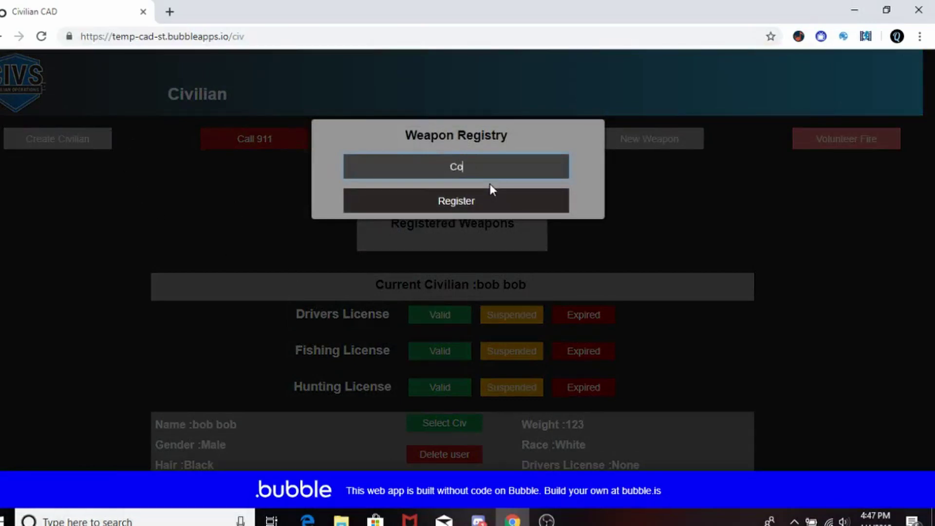
pyautogui.write('b')
pyautogui.press('BackSpace')
pyautogui.write('mbat')
pyautogui.press('capslock')
pyautogui.press('capslock')
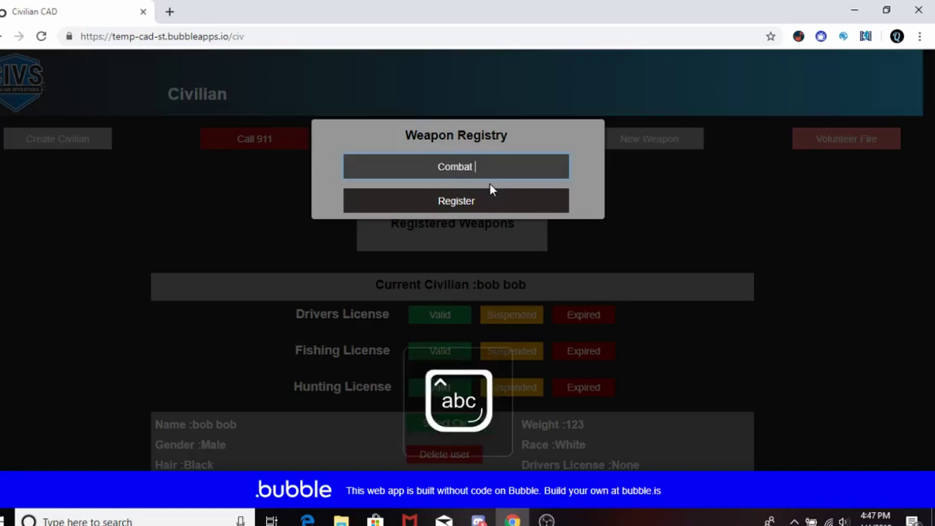
pyautogui.write('Pistol')
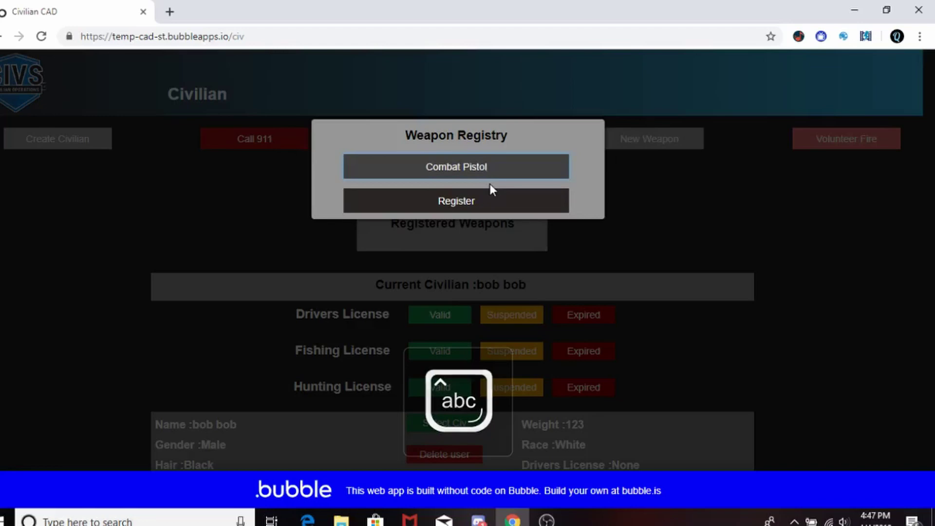
pyautogui.click(501, 207)
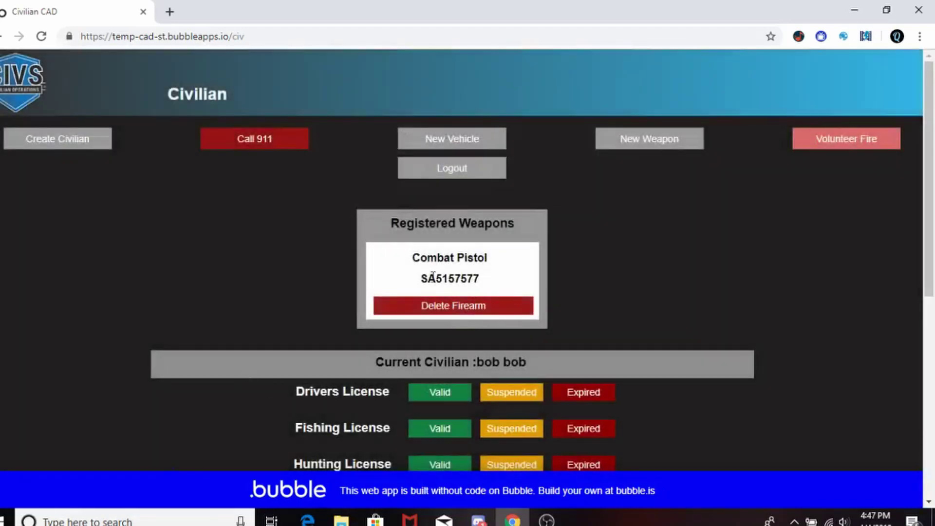
# View the Volunteer Fire Dept panel with its duty statuses and patrol map, and leave it by going off duty
pyautogui.click(894, 139)
pyautogui.scroll(-3, 462, 247)
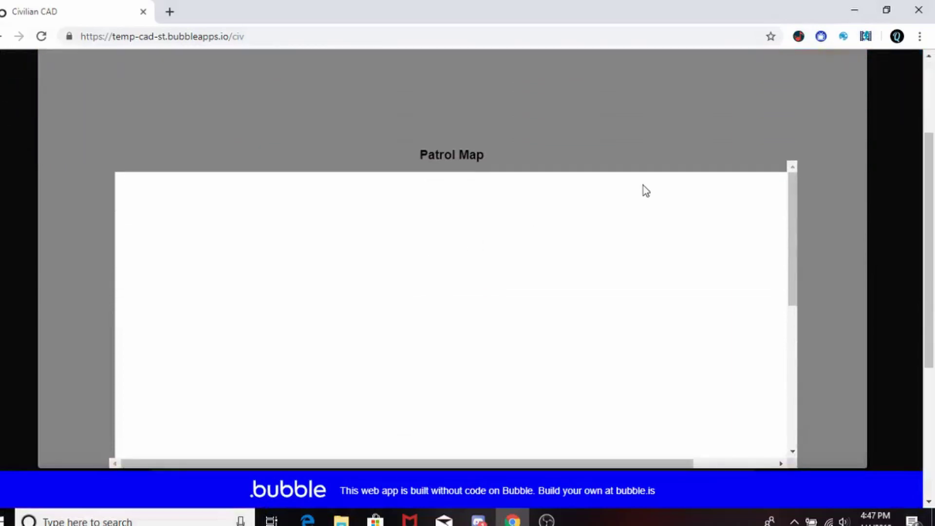
pyautogui.scroll(-3, 539, 248)
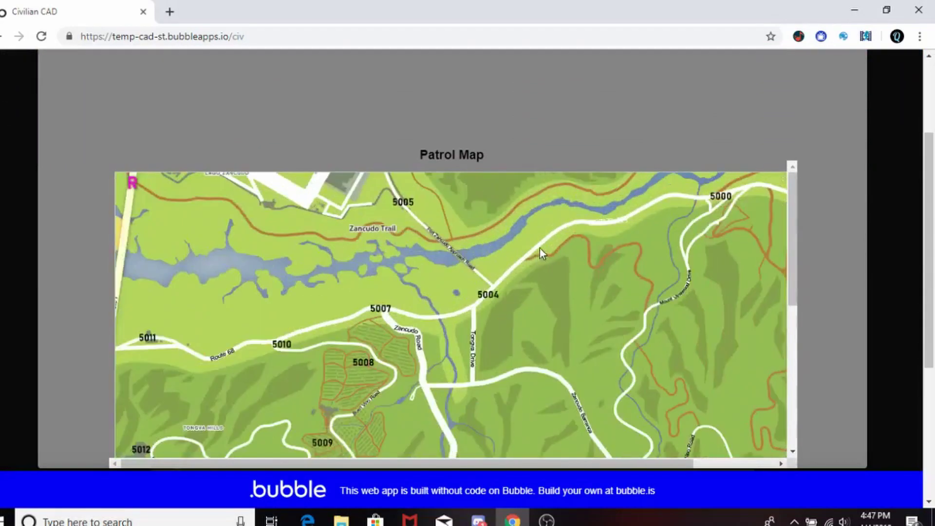
pyautogui.scroll(3, 699, 57)
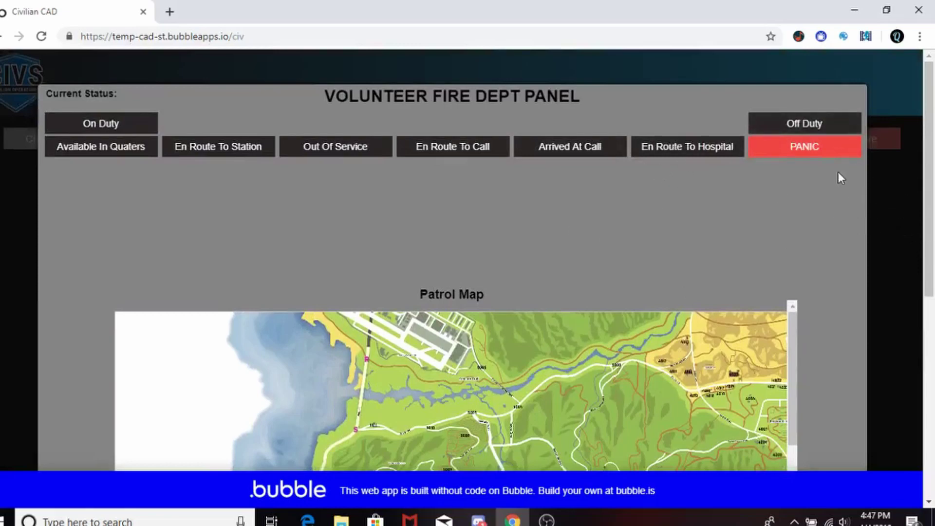
pyautogui.click(814, 121)
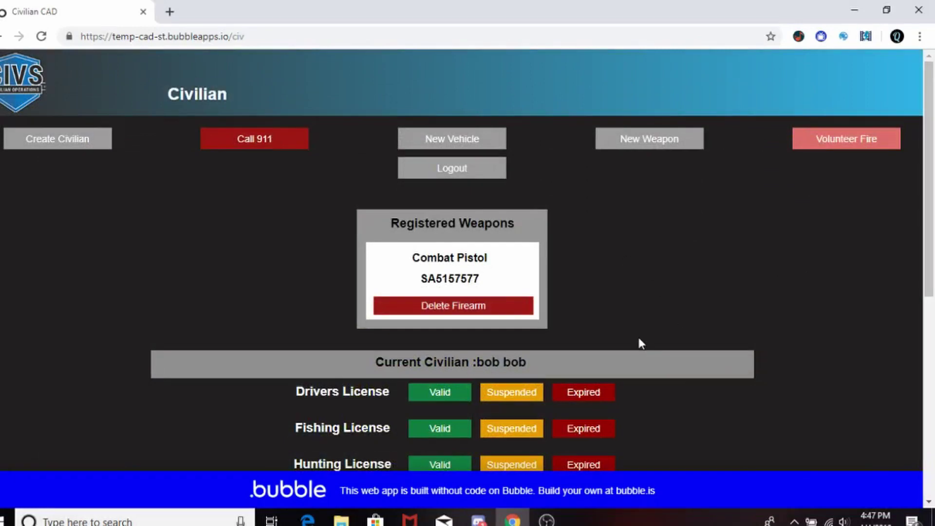
# Try out the Valid, Suspended and Expired statuses on the civilian's licenses, finishing with all three set to Expired
pyautogui.scroll(-4, 489, 385)
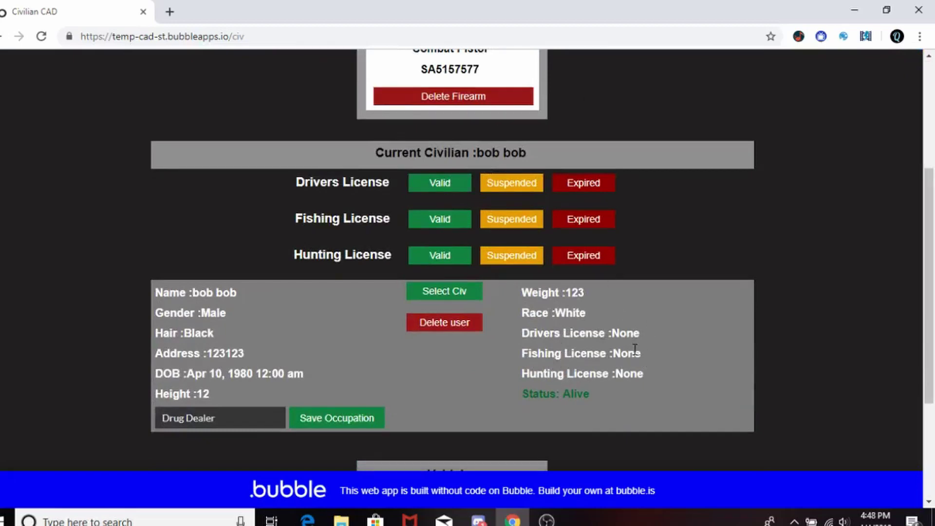
pyautogui.click(434, 190)
pyautogui.click(421, 221)
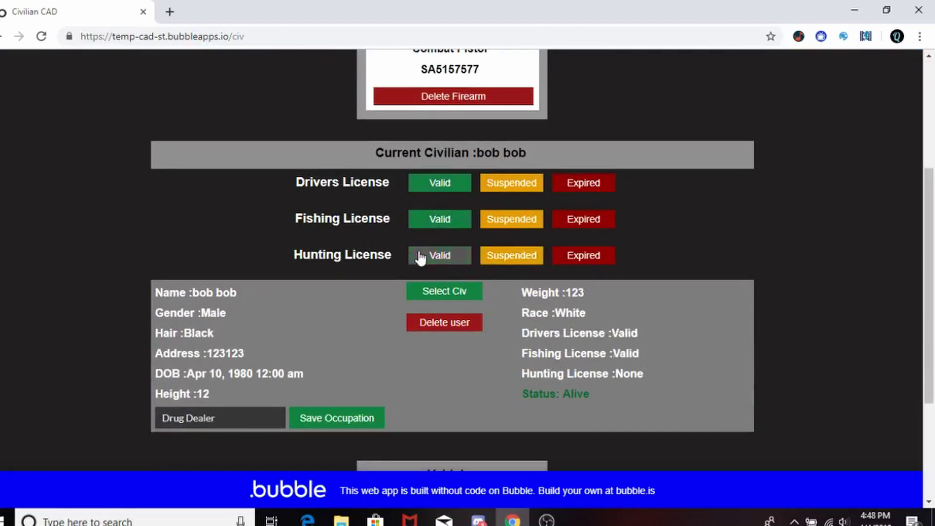
pyautogui.click(520, 255)
pyautogui.click(526, 219)
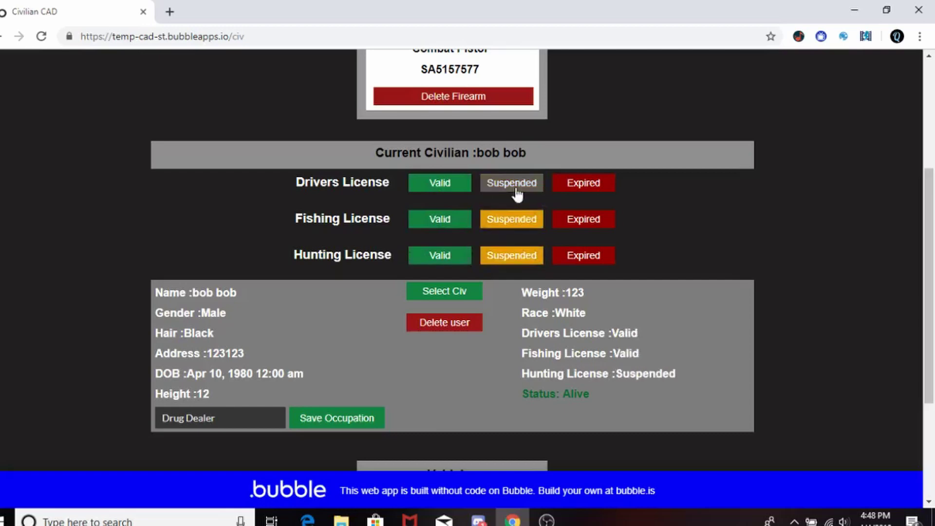
pyautogui.click(590, 189)
pyautogui.click(584, 219)
pyautogui.click(588, 258)
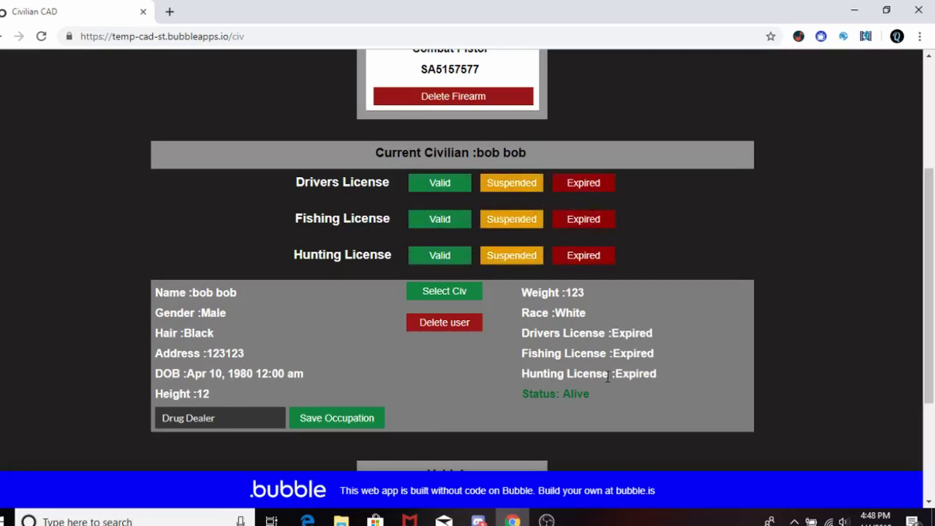
# Set the civilian's drivers, fishing and hunting licenses to Valid
pyautogui.click(422, 186)
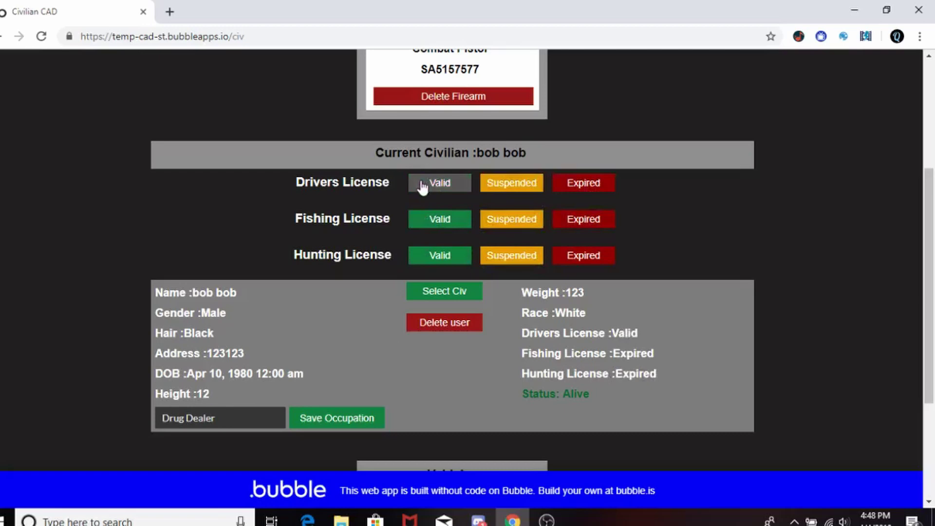
pyautogui.click(430, 219)
pyautogui.click(428, 256)
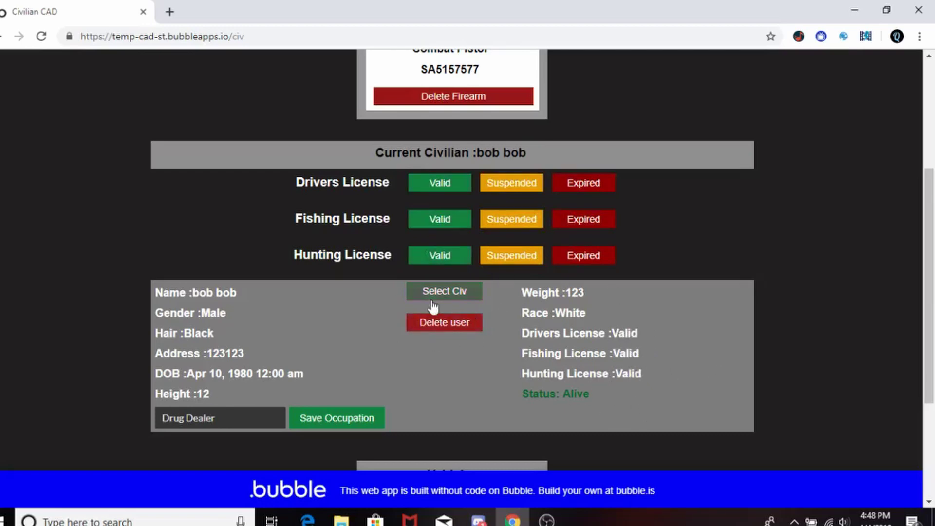
# Review the Civilian page's registered weapons, license controls, civilian record and vehicles section
pyautogui.scroll(-1, 470, 425)
pyautogui.scroll(5, 397, 138)
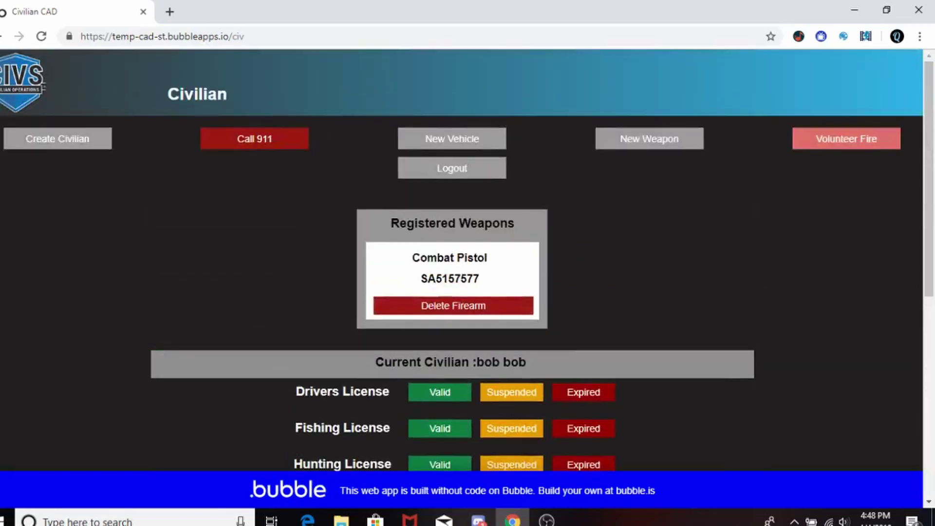
pyautogui.scroll(-5, 446, 355)
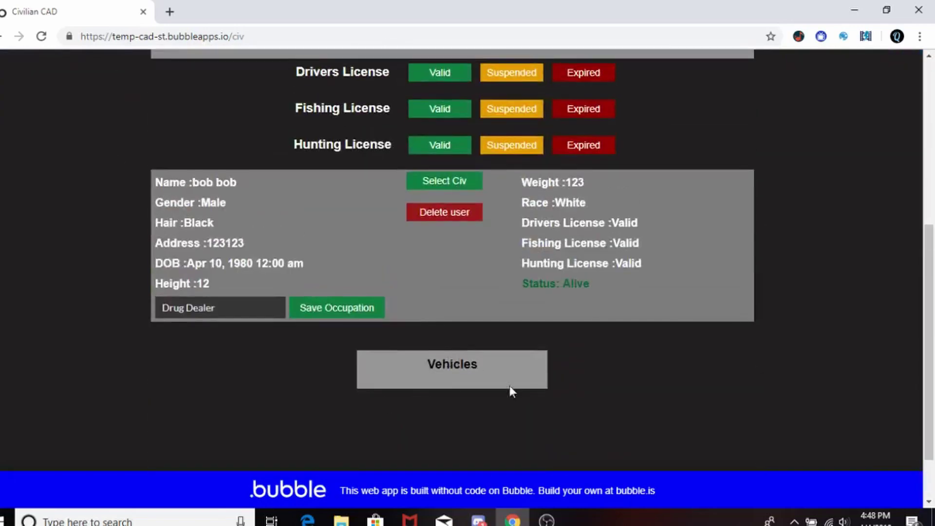
pyautogui.scroll(-1, 502, 395)
pyautogui.scroll(5, 560, 395)
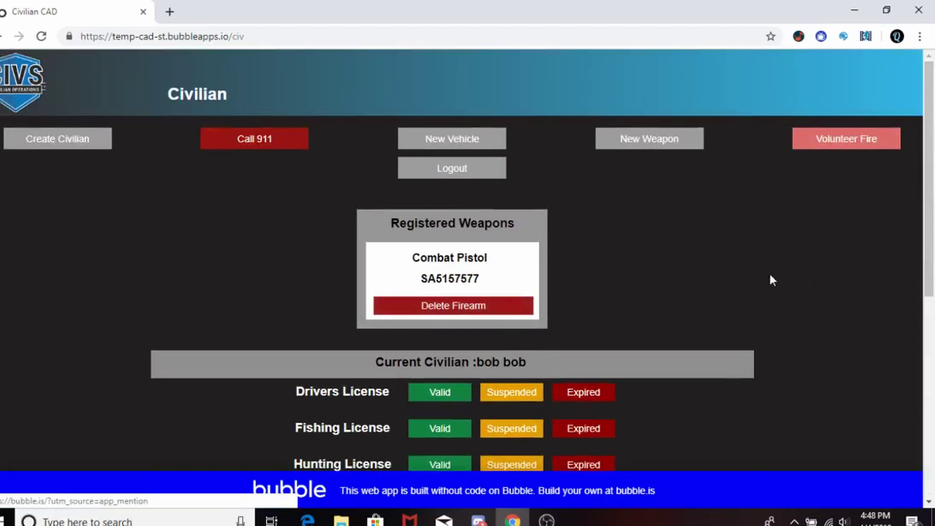
pyautogui.scroll(-8, 620, 408)
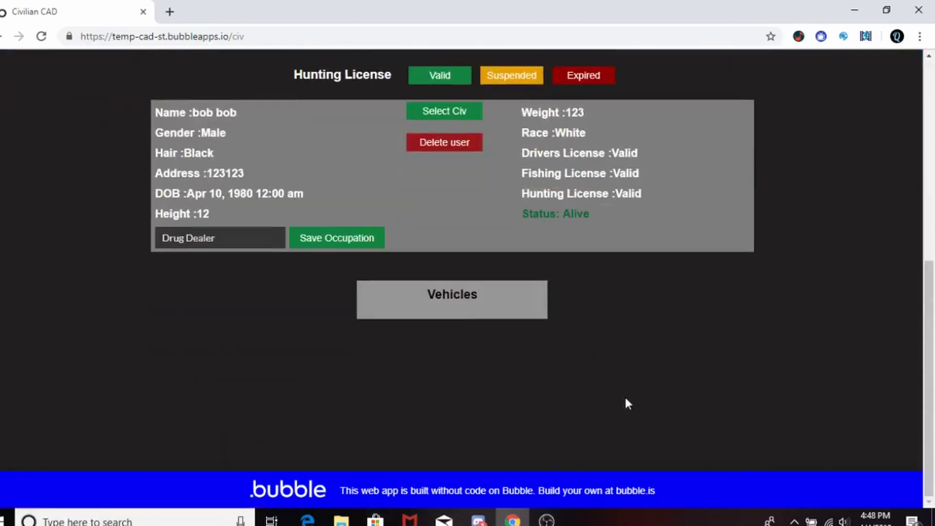
pyautogui.scroll(8, 624, 396)
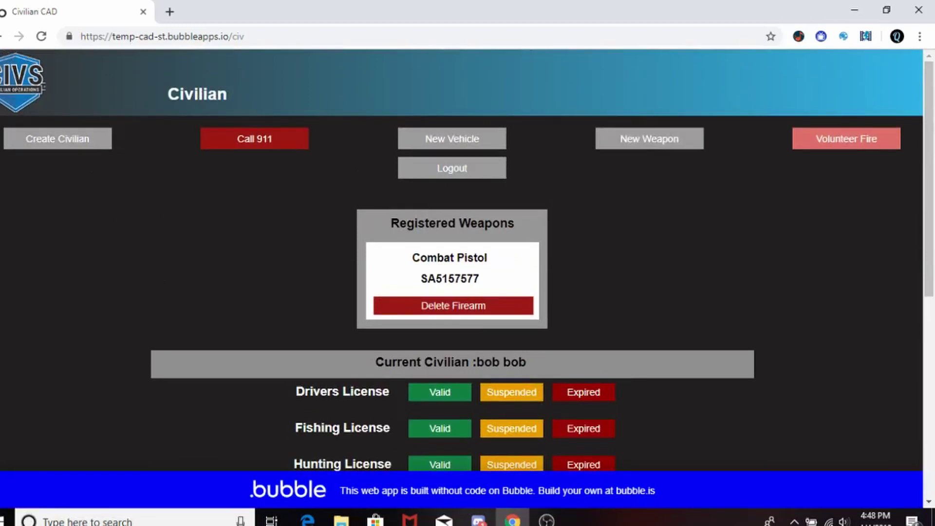
# Leave the Civilian page for the home page and look over its statistics and the CAD department list
pyautogui.click(443, 167)
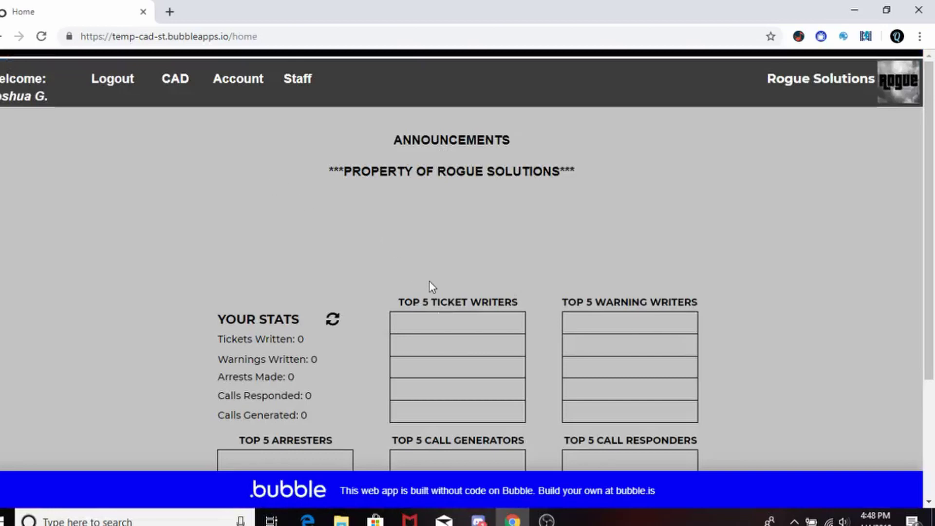
pyautogui.scroll(-4, 429, 281)
pyautogui.scroll(4, 33, 131)
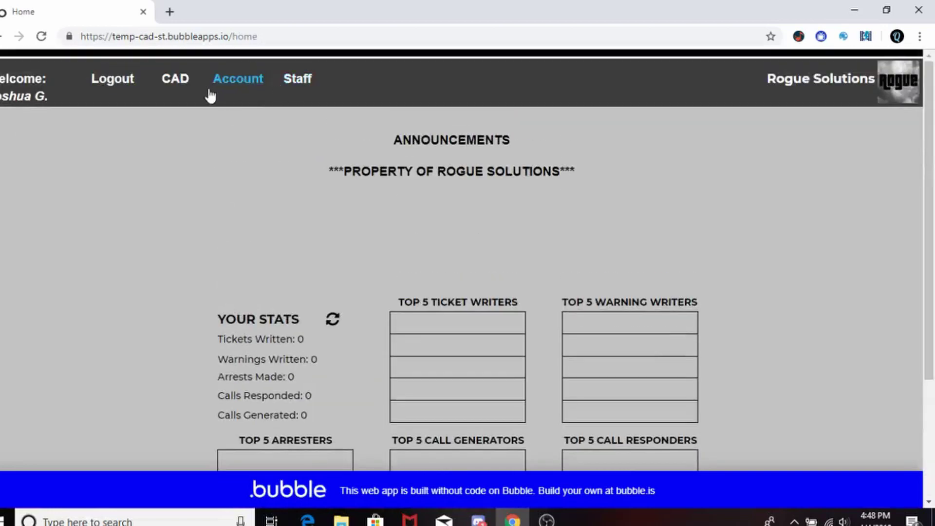
pyautogui.click(175, 79)
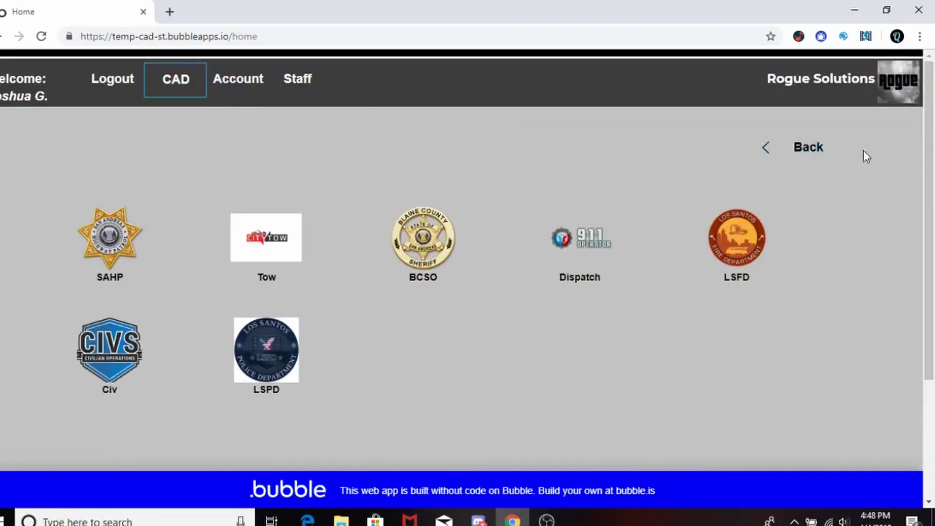
pyautogui.click(809, 150)
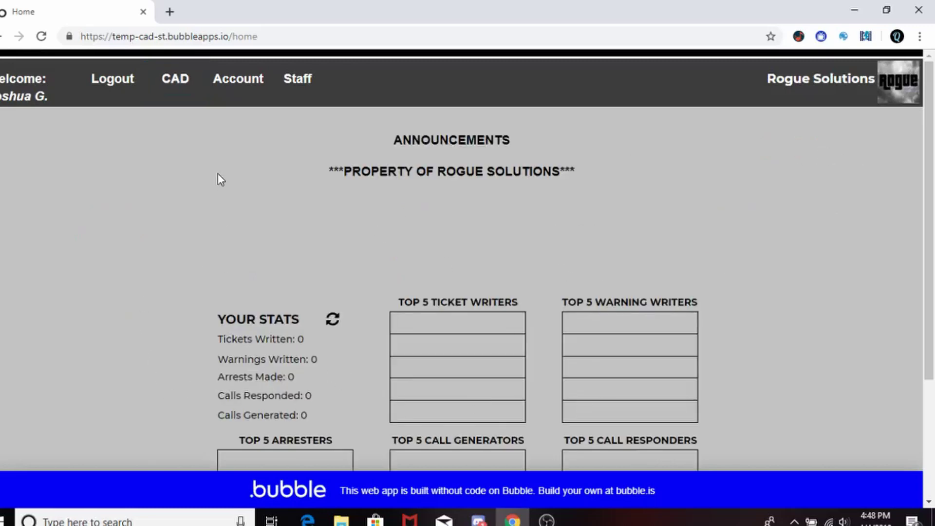
# View the account information without changing it, and look in on the staff Owner Panel before returning home
pyautogui.click(234, 90)
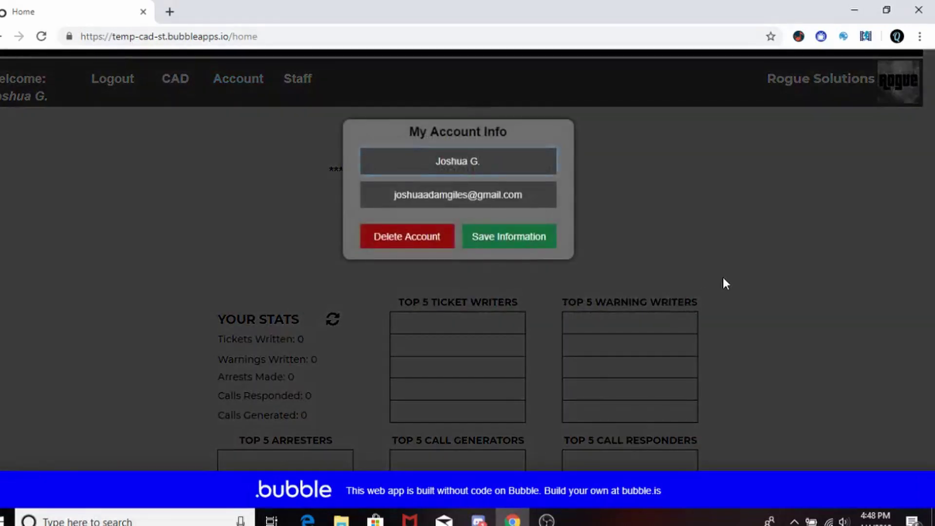
pyautogui.click(724, 279)
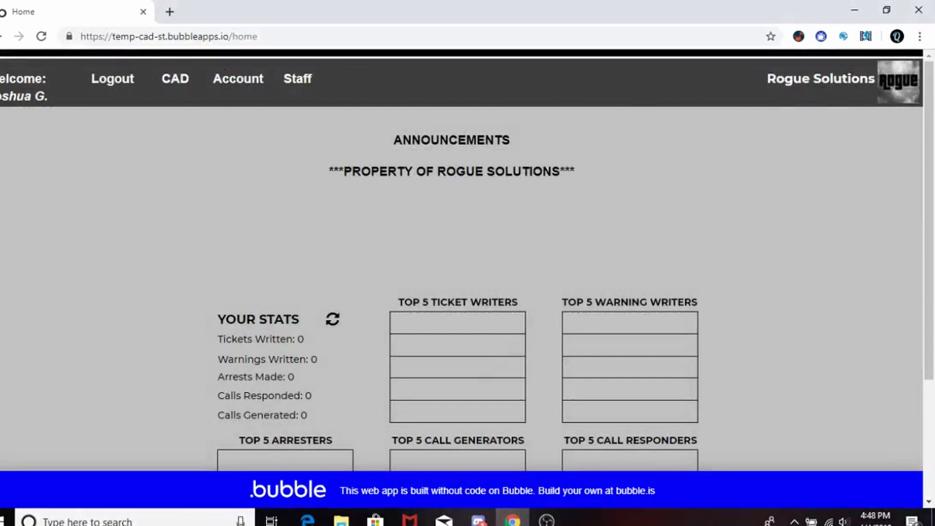
pyautogui.click(300, 99)
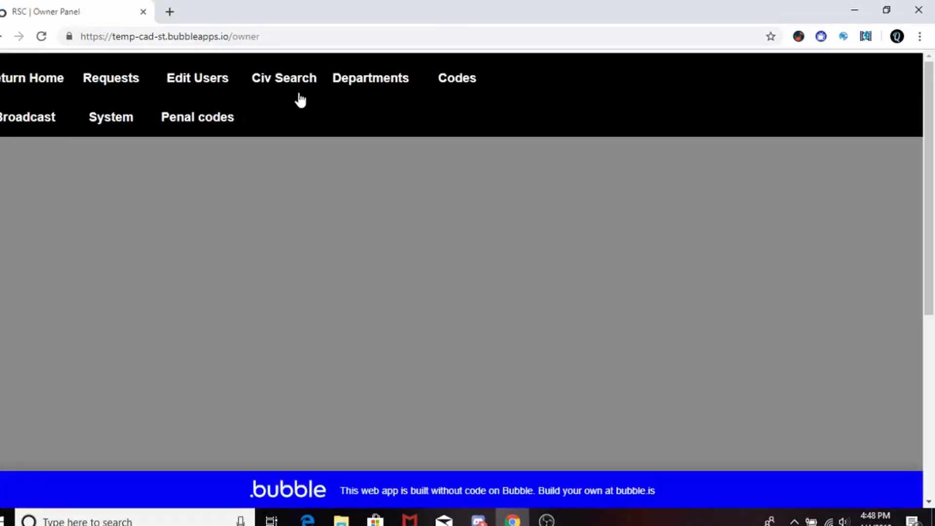
pyautogui.click(23, 84)
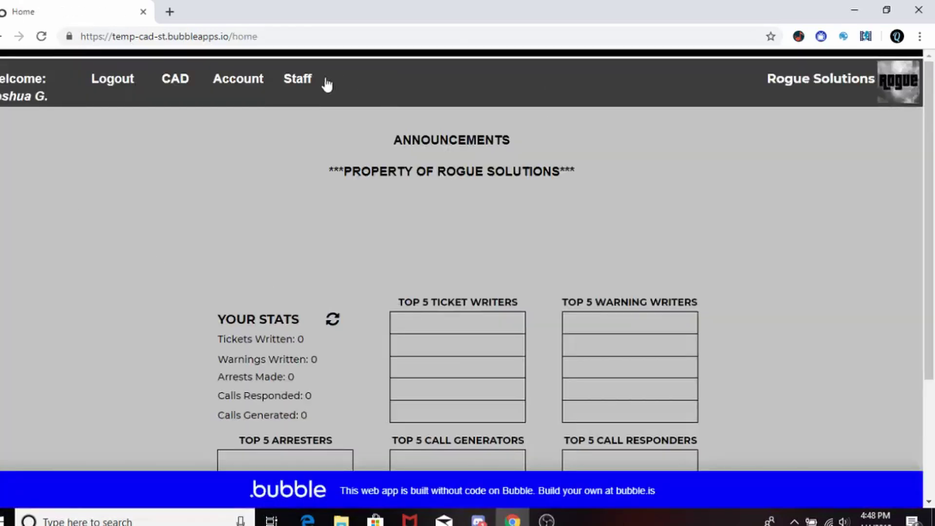
# Reopen the staff Owner Panel and examine its Requests section
pyautogui.click(302, 84)
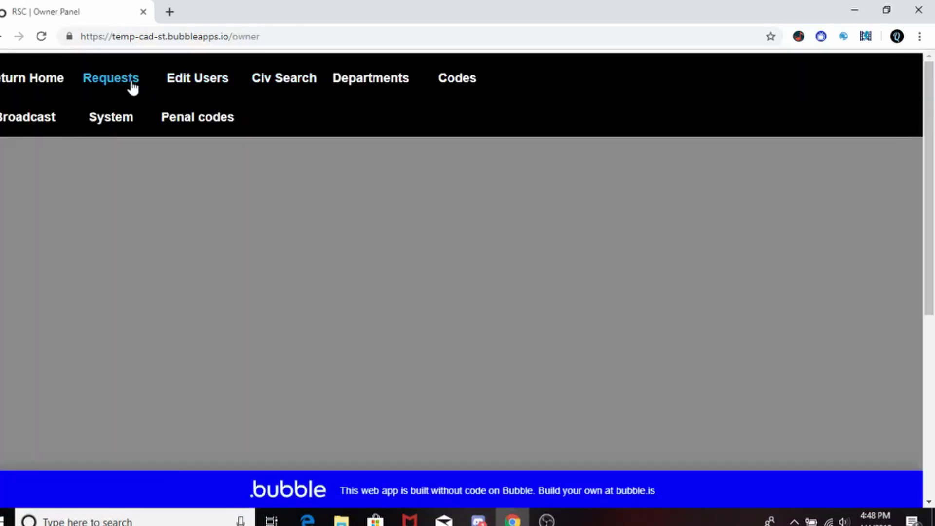
pyautogui.click(134, 86)
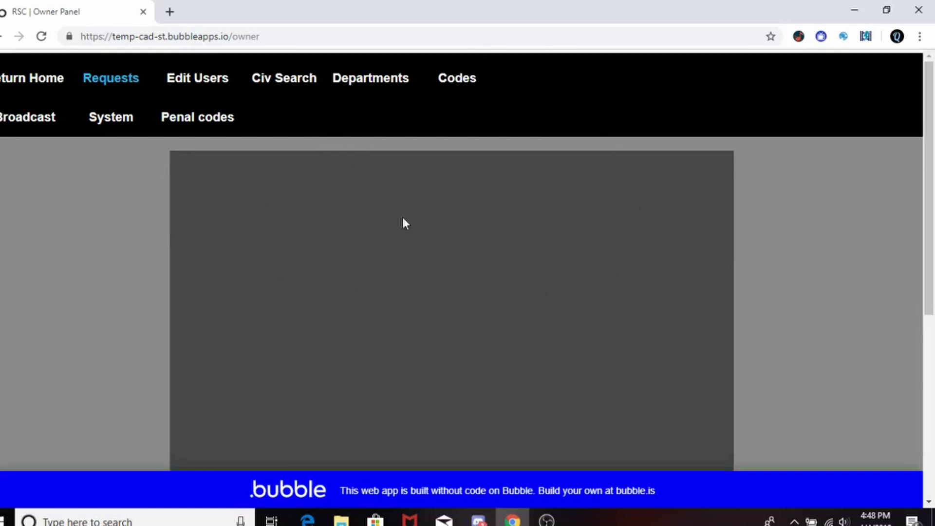
pyautogui.scroll(-5, 390, 328)
pyautogui.scroll(3, 414, 280)
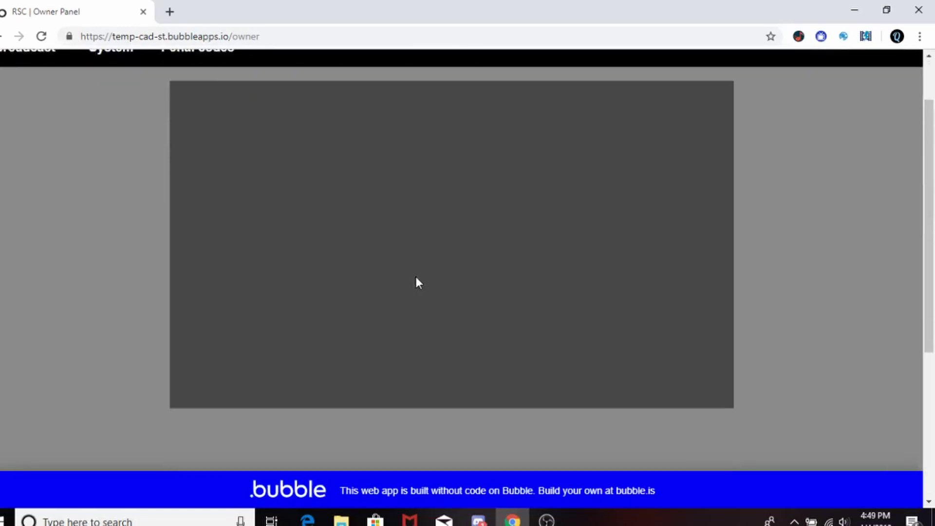
pyautogui.scroll(2, 368, 210)
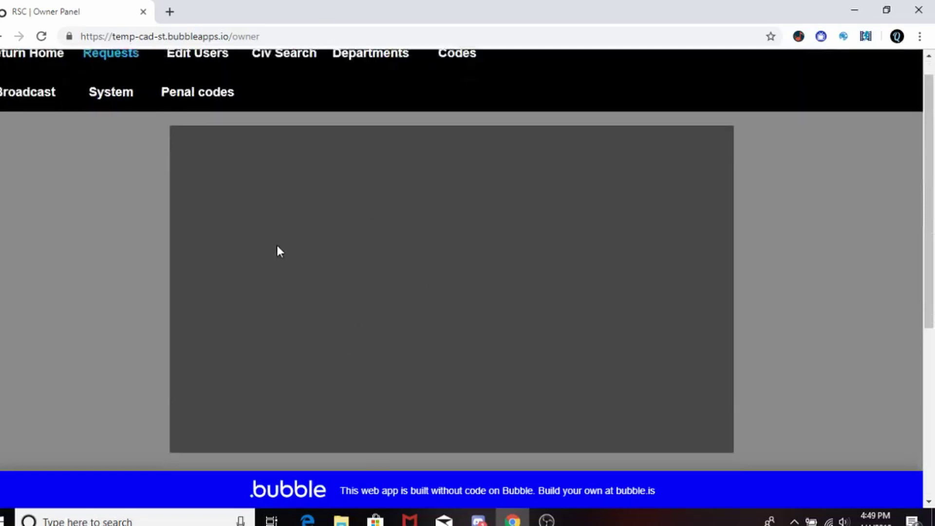
# Open the Edit Users section, select the fourth listed user and review the account's permissions and department access
pyautogui.click(207, 77)
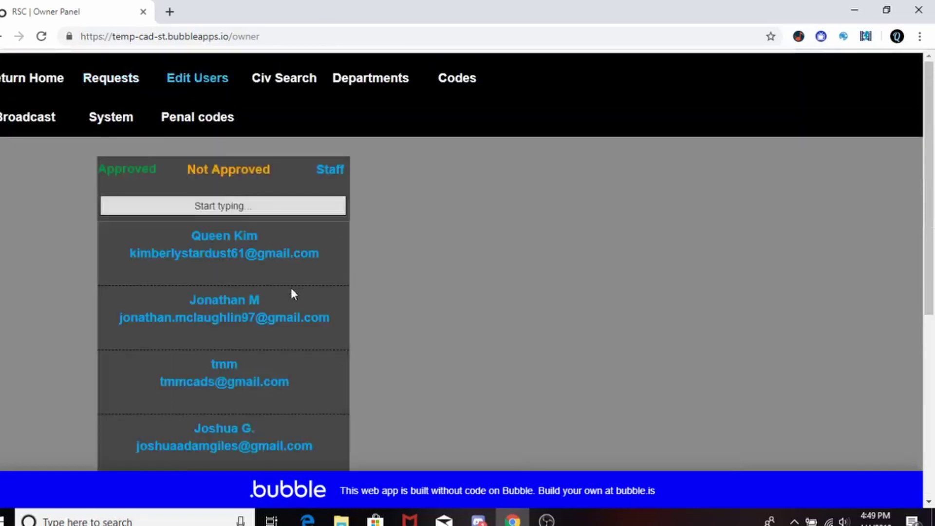
pyautogui.scroll(-5, 290, 294)
pyautogui.scroll(2, 279, 250)
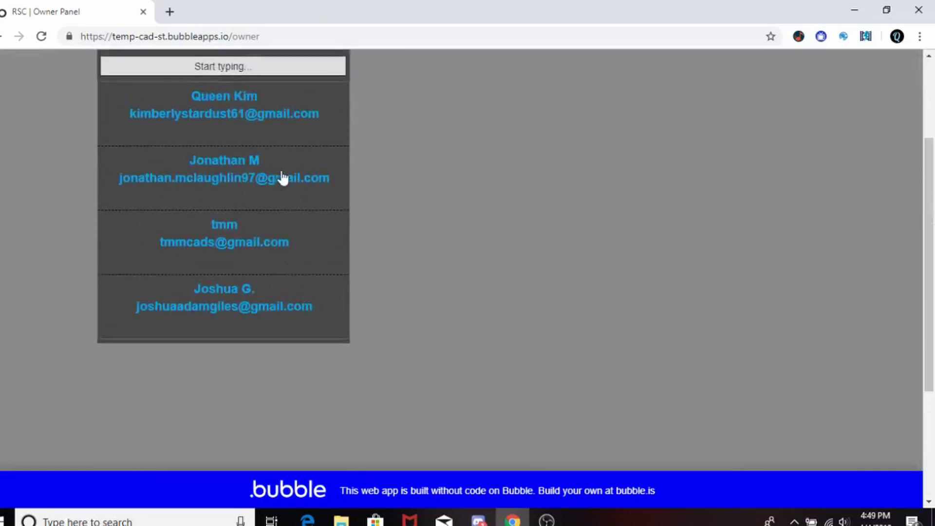
pyautogui.click(274, 306)
pyautogui.scroll(1, 449, 255)
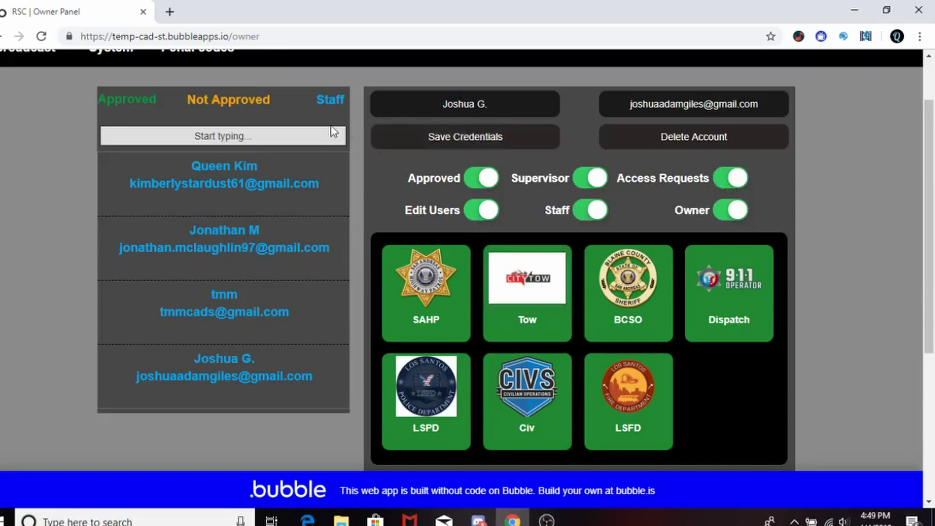
pyautogui.scroll(1, 402, 197)
pyautogui.scroll(-1, 402, 197)
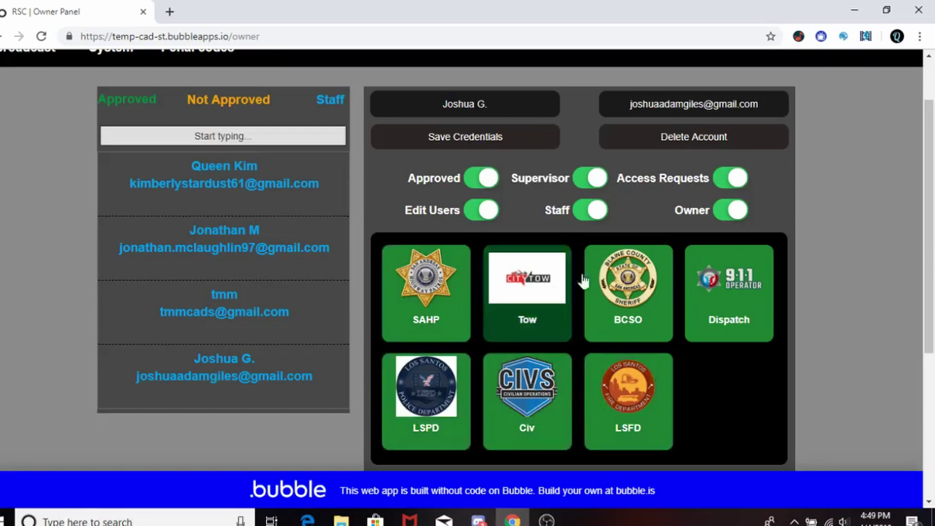
# Switch the selected user's SAHP, Dispatch and BCSO department access off and back on
pyautogui.click(402, 324)
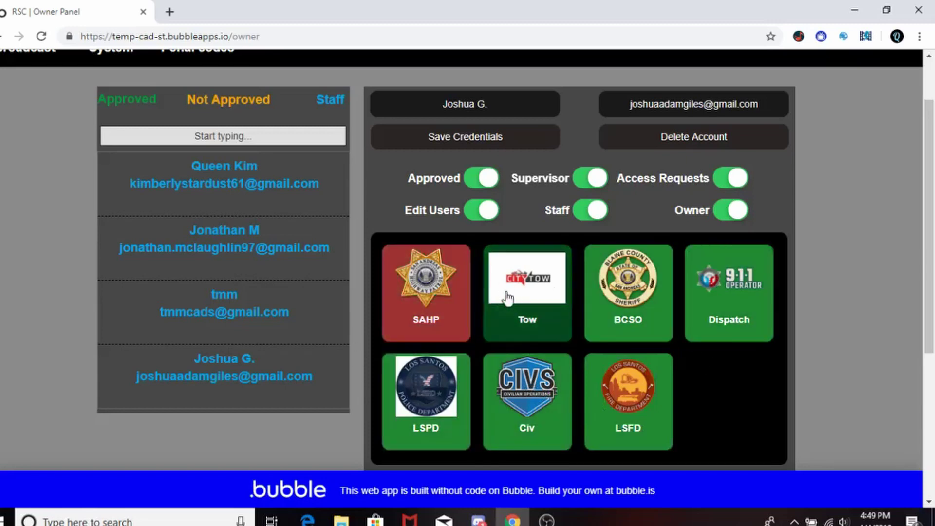
pyautogui.click(690, 291)
pyautogui.click(598, 299)
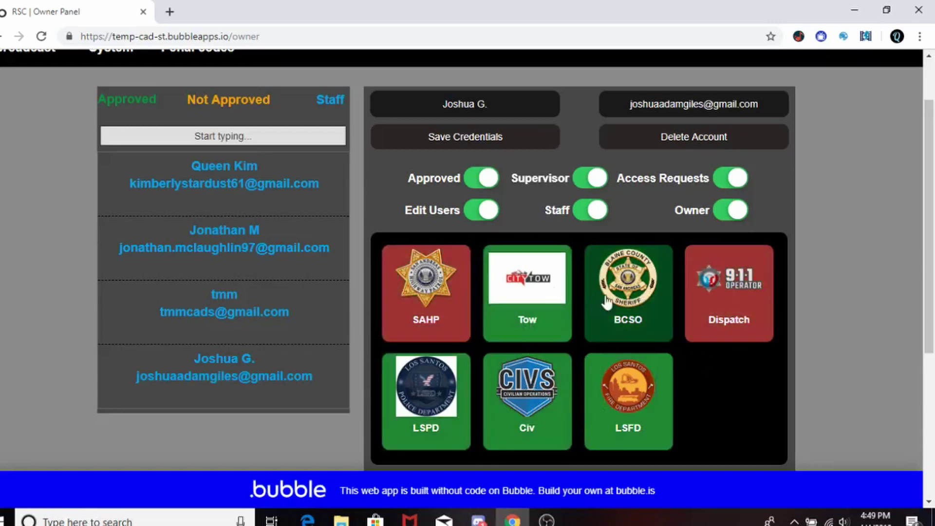
pyautogui.click(453, 317)
pyautogui.click(509, 317)
pyautogui.click(508, 317)
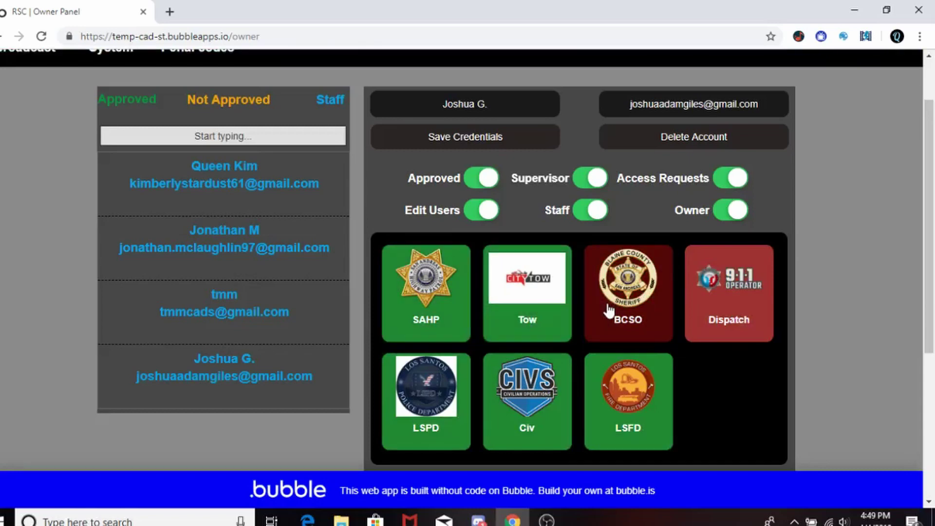
pyautogui.click(700, 308)
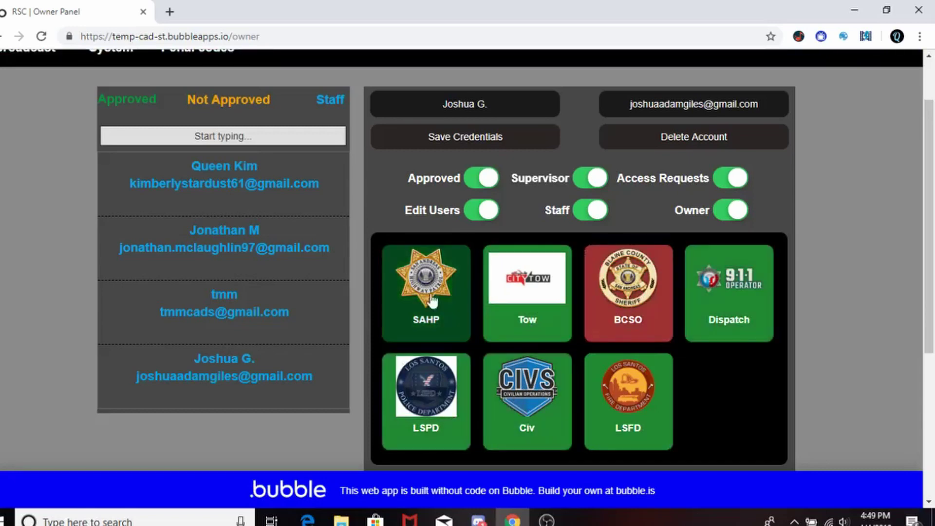
pyautogui.click(625, 317)
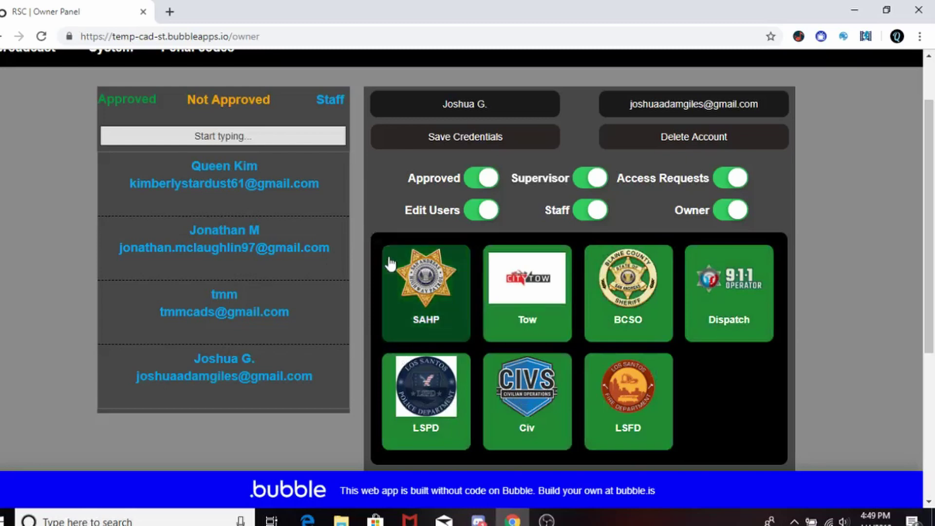
# Open the Civ Search section and look over the listed civilian and its delete option
pyautogui.scroll(2, 389, 261)
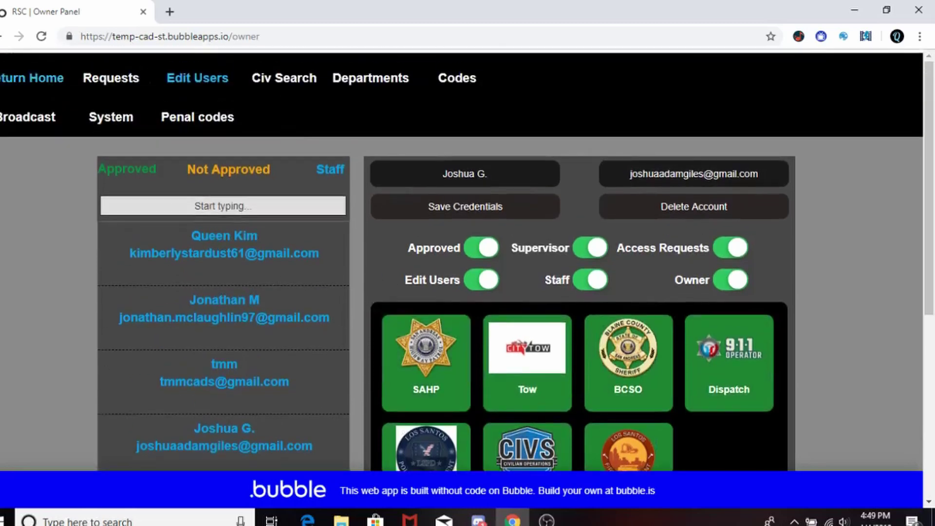
pyautogui.click(315, 73)
pyautogui.scroll(-2, 392, 280)
pyautogui.scroll(2, 399, 266)
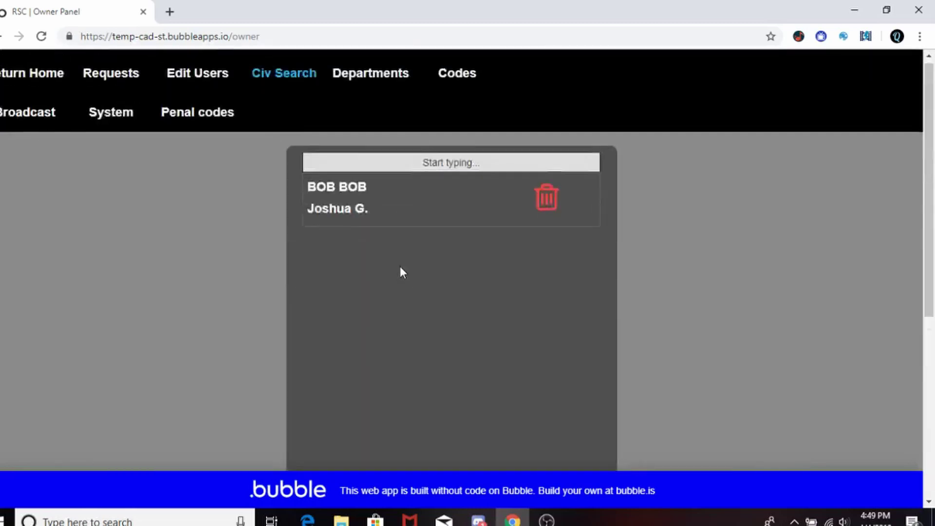
pyautogui.scroll(-3, 400, 266)
pyautogui.scroll(3, 411, 267)
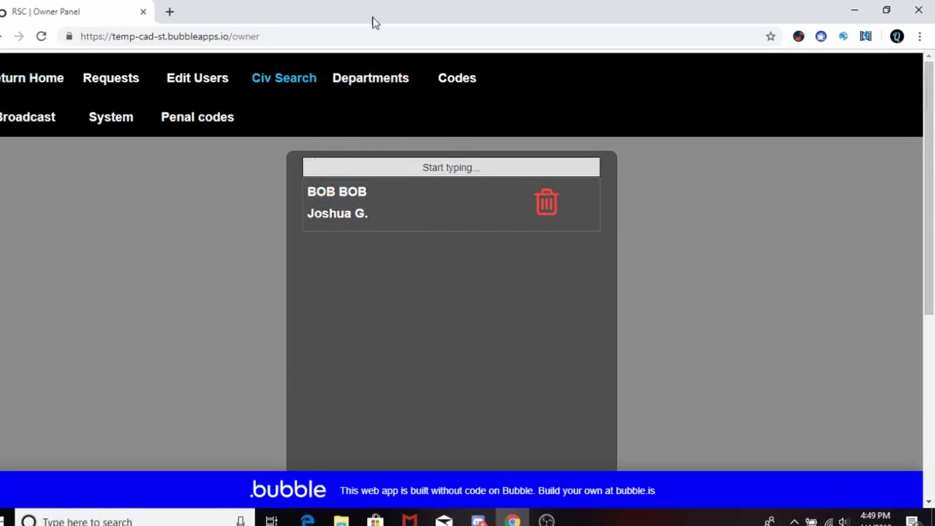
# Open the Departments section and review the existing departments with their logos, names and abbreviations
pyautogui.click(360, 88)
pyautogui.scroll(-3, 530, 337)
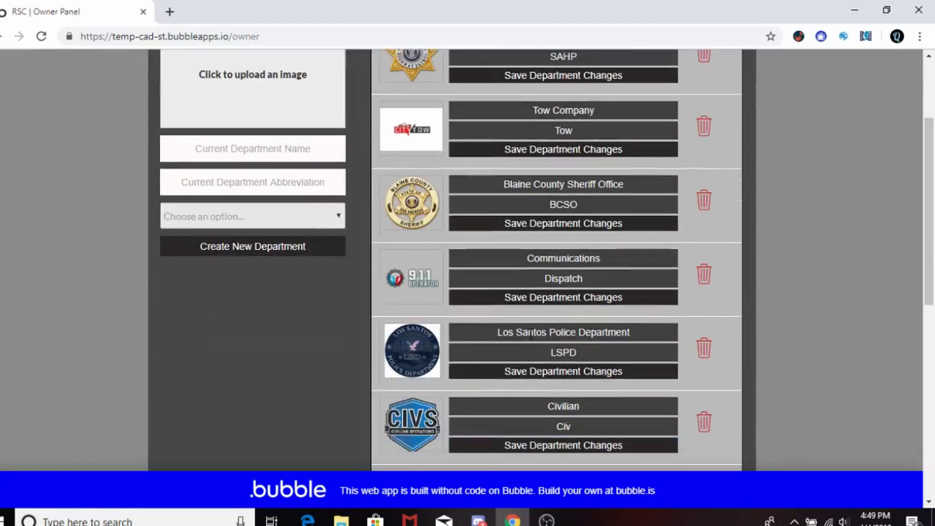
pyautogui.scroll(-4, 530, 336)
pyautogui.scroll(6, 442, 357)
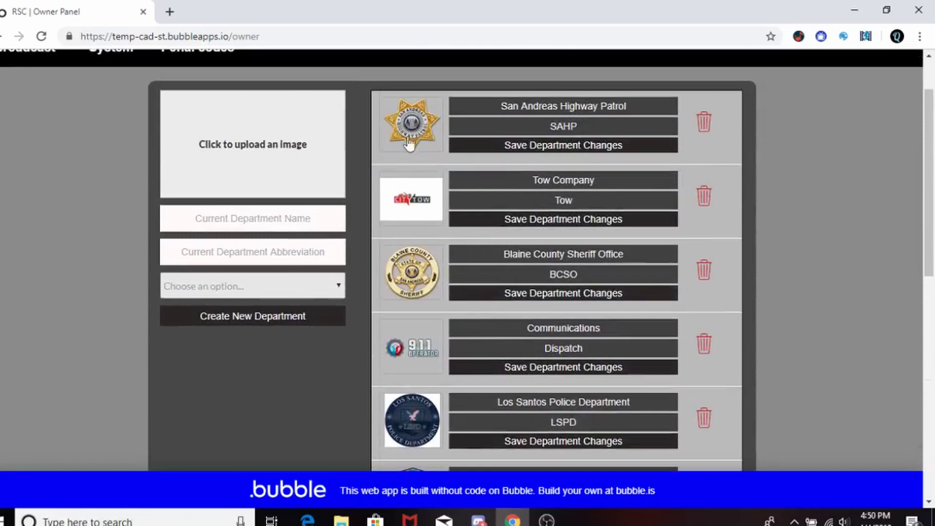
pyautogui.scroll(-4, 407, 241)
pyautogui.scroll(5, 399, 321)
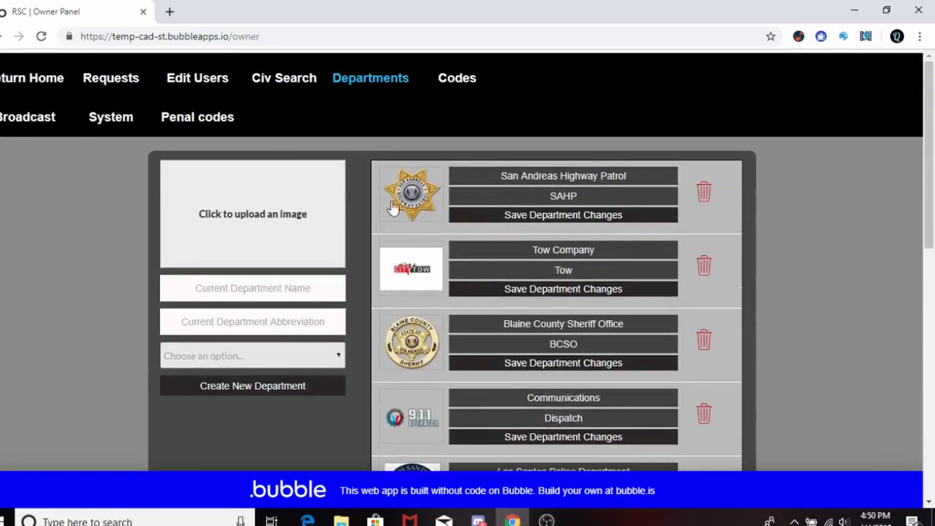
pyautogui.scroll(-1, 475, 395)
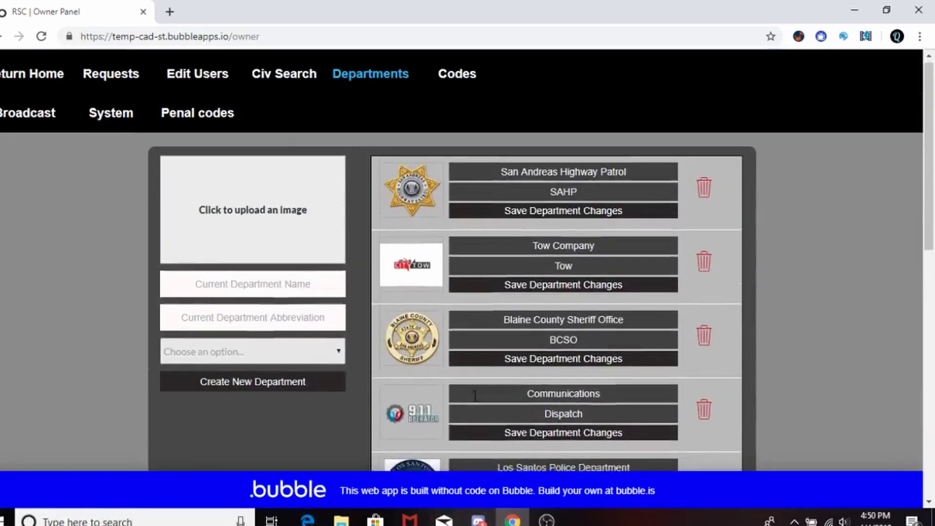
pyautogui.scroll(-5, 414, 397)
pyautogui.scroll(1, 362, 430)
pyautogui.scroll(-1, 439, 443)
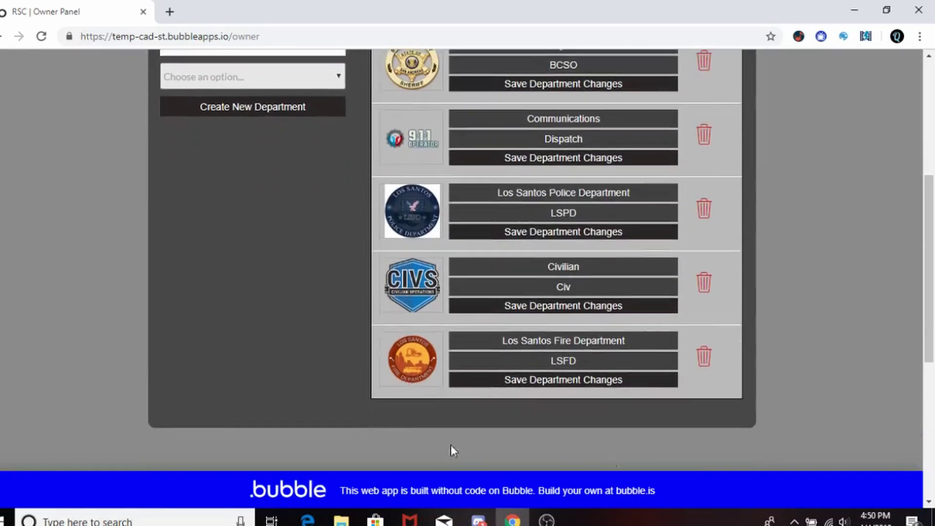
# View the department type options for creating a new department, without choosing one
pyautogui.scroll(6, 555, 370)
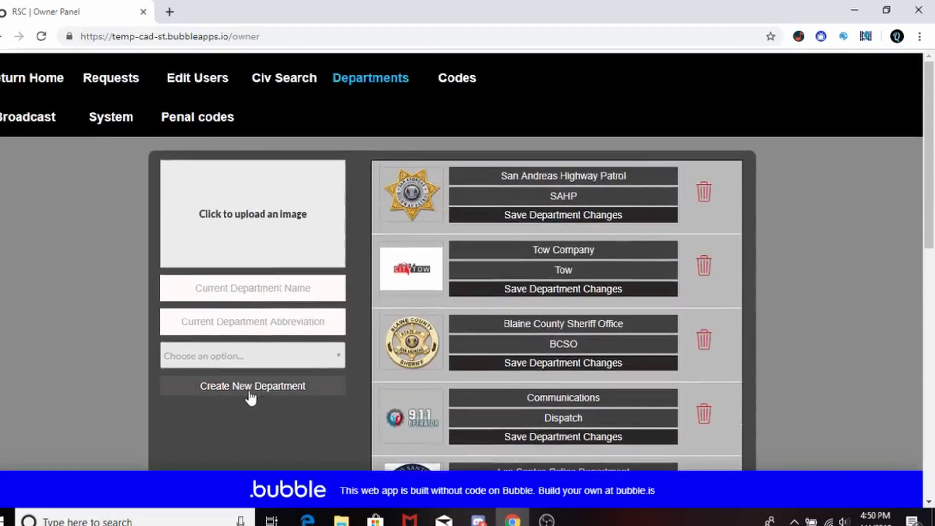
pyautogui.click(246, 361)
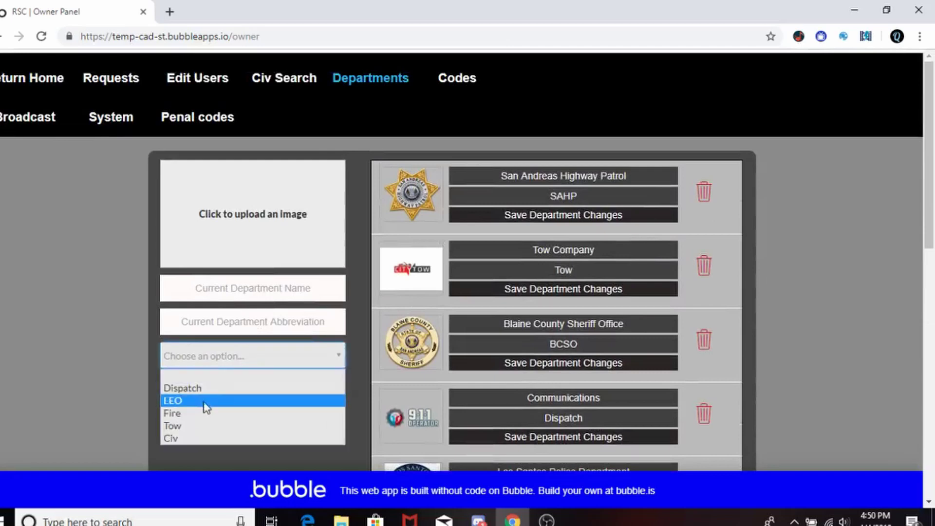
pyautogui.click(46, 389)
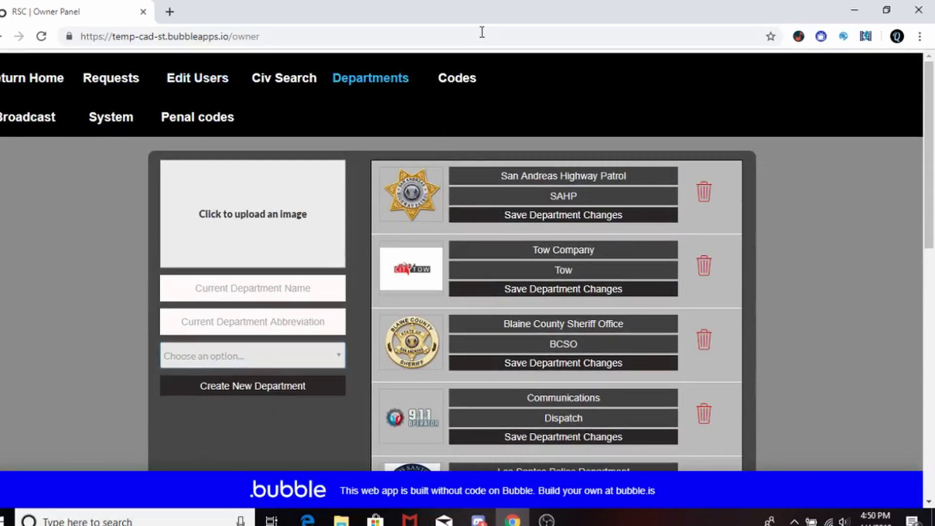
# Open the Codes section and look through the 10-Codes and Signal Codes lists
pyautogui.click(467, 83)
pyautogui.scroll(-5, 522, 226)
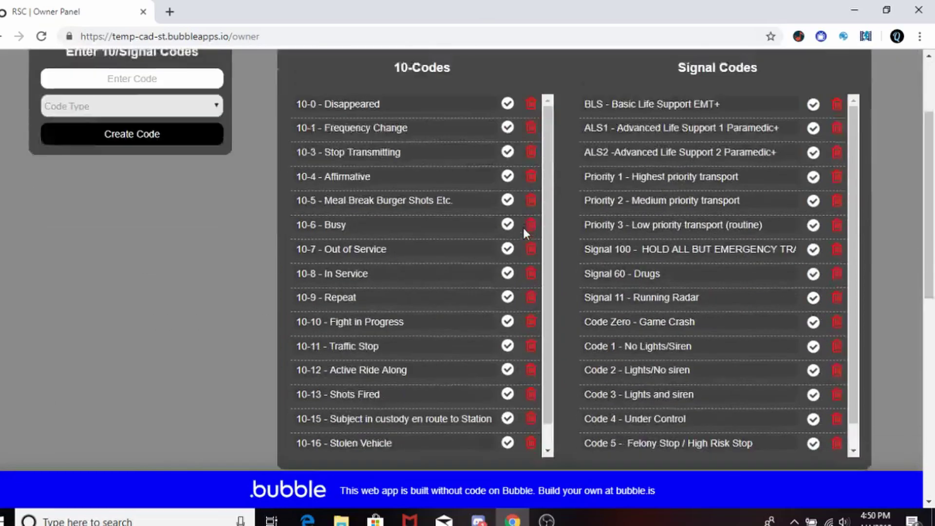
pyautogui.scroll(-5, 519, 235)
pyautogui.scroll(-6, 631, 250)
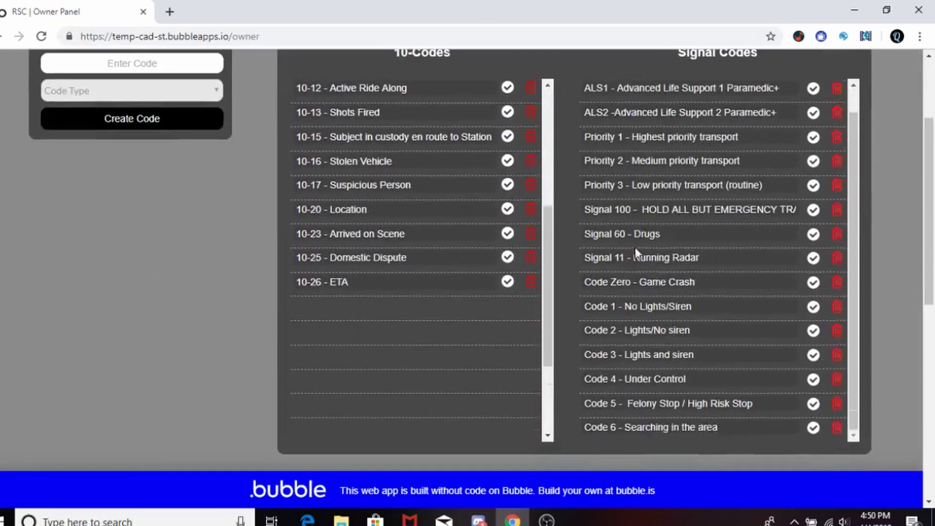
pyautogui.scroll(10, 632, 250)
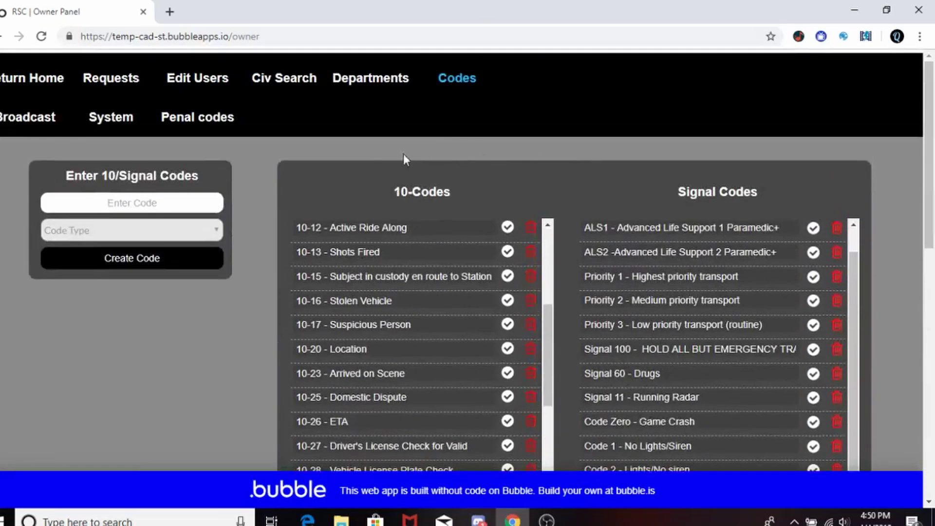
# View the announcement text in the Broadcast section, and return home to see where it is displayed
pyautogui.click(19, 120)
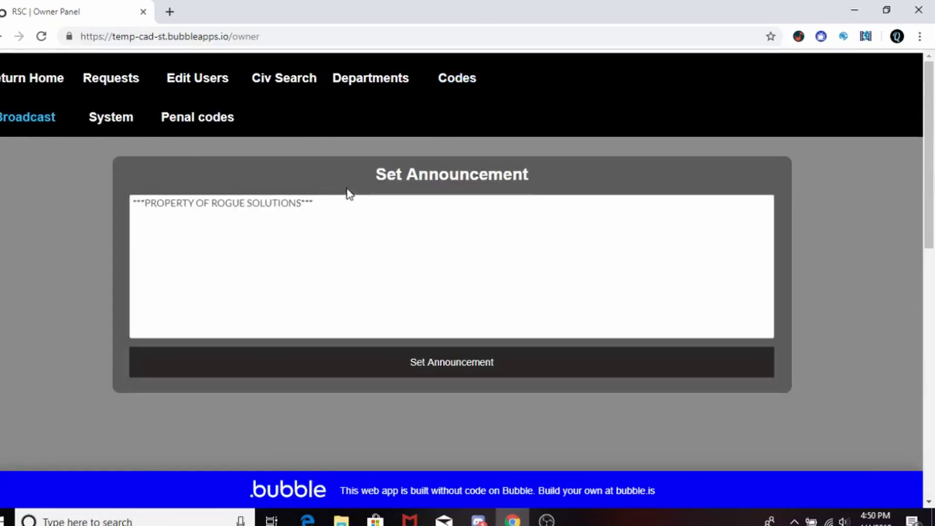
pyautogui.click(360, 221)
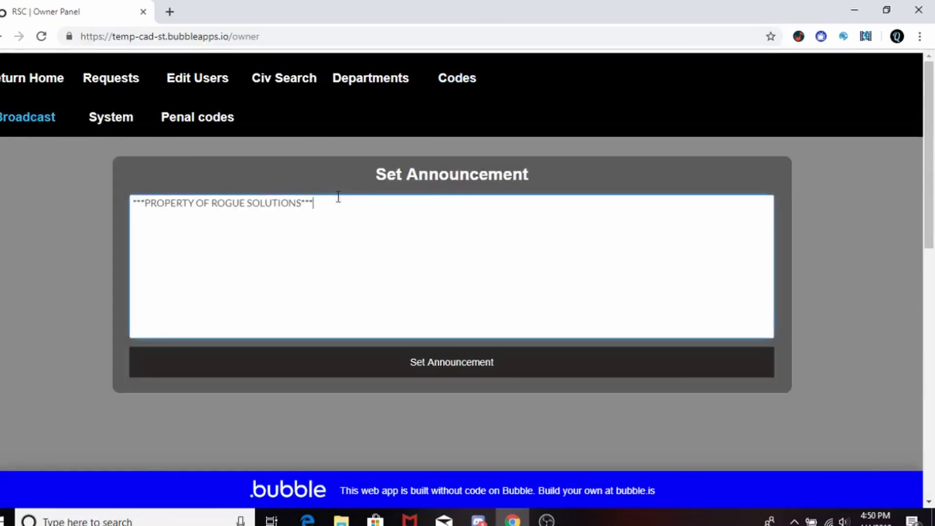
pyautogui.click(29, 78)
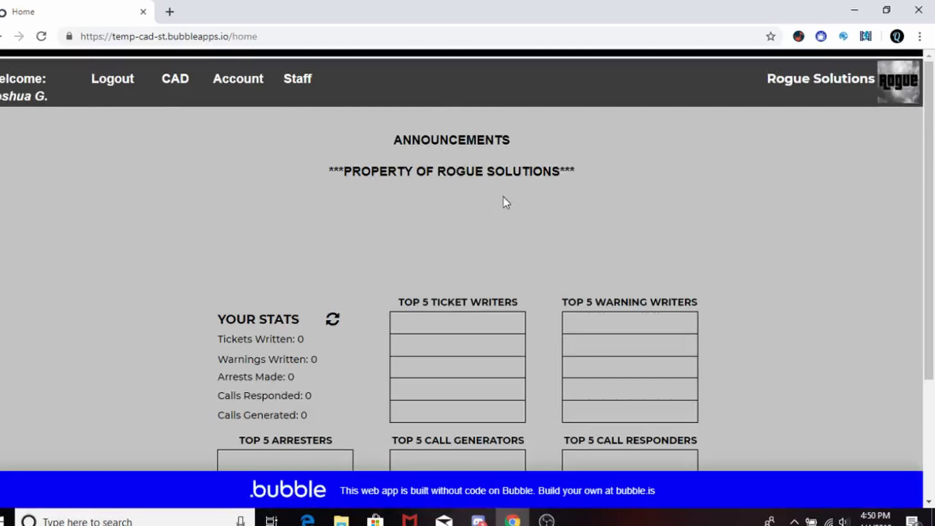
# Add the line "jbubeufbeu" to the announcement in the Owner Panel's Broadcast section, set it and check it on the home page
pyautogui.click(299, 84)
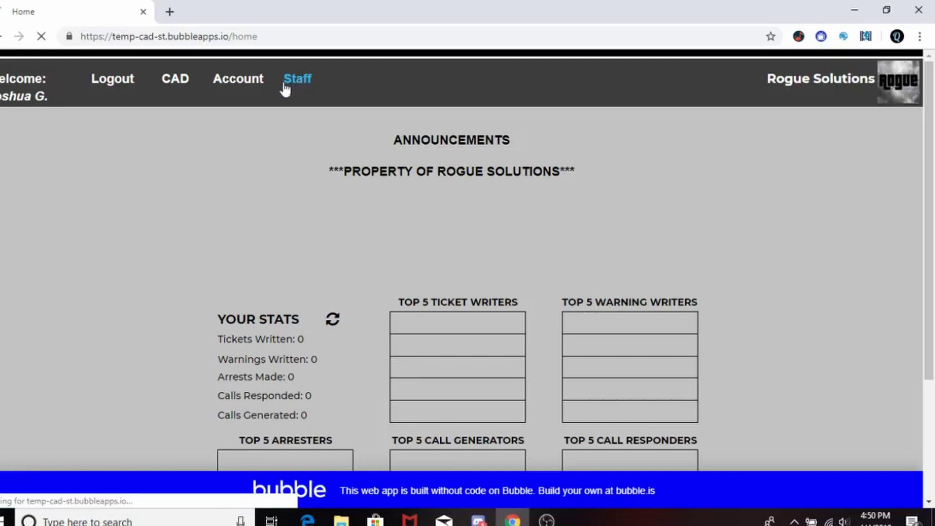
pyautogui.click(2, 131)
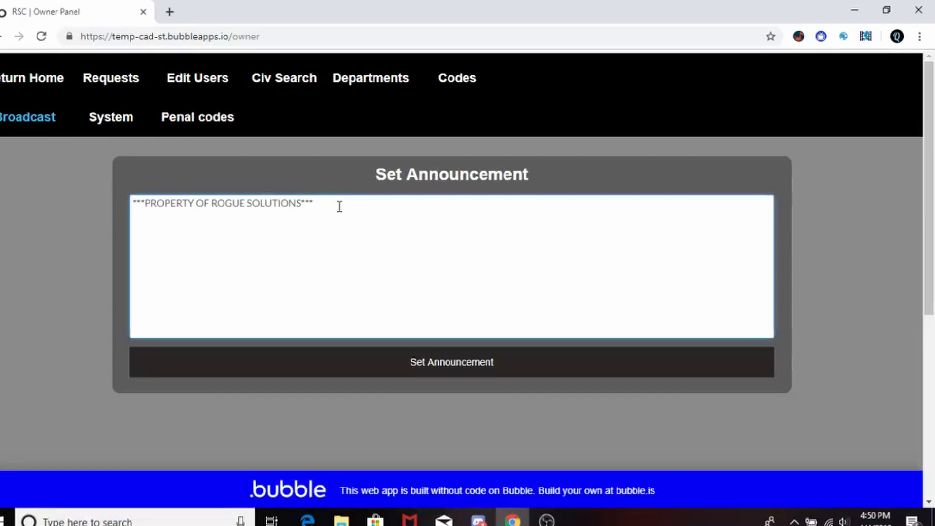
pyautogui.write('beufbeu')
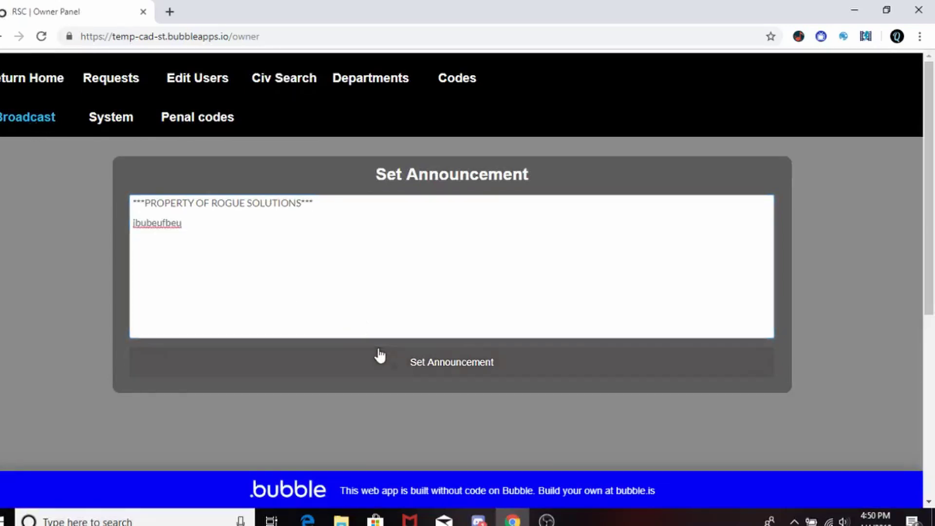
pyautogui.click(34, 84)
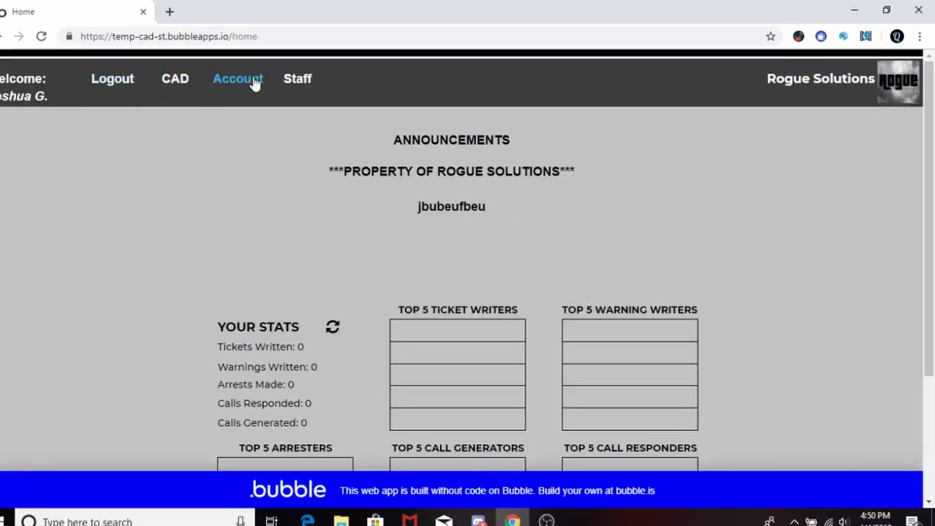
# Remove the line "jbubeufbeu" from the Broadcast announcement and set the announcement again
pyautogui.click(219, 88)
pyautogui.click(30, 119)
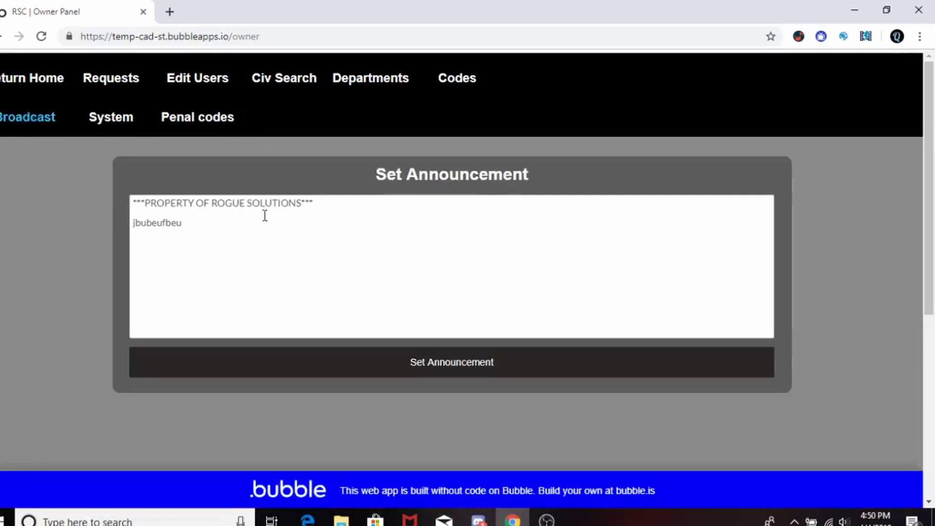
pyautogui.click(211, 219)
pyautogui.doubleClick(140, 221)
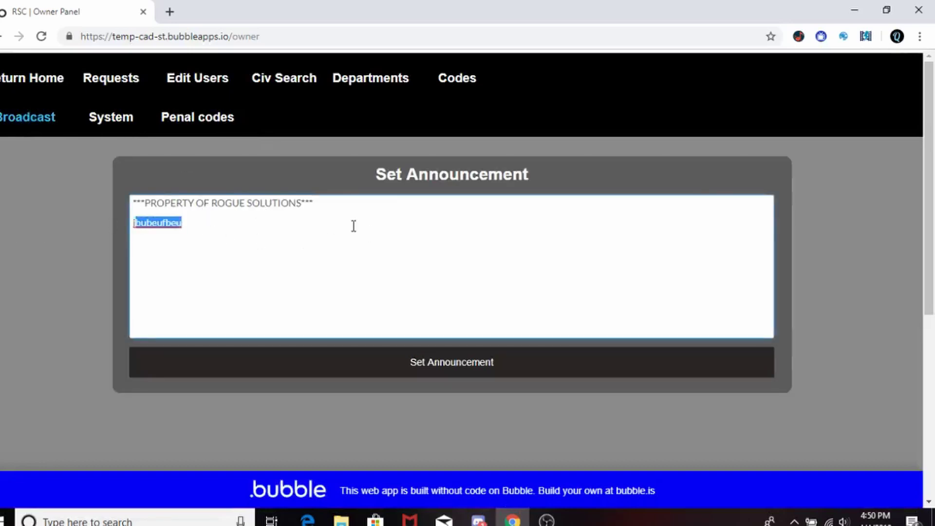
pyautogui.press('BackSpace')
pyautogui.press('BackSpace')
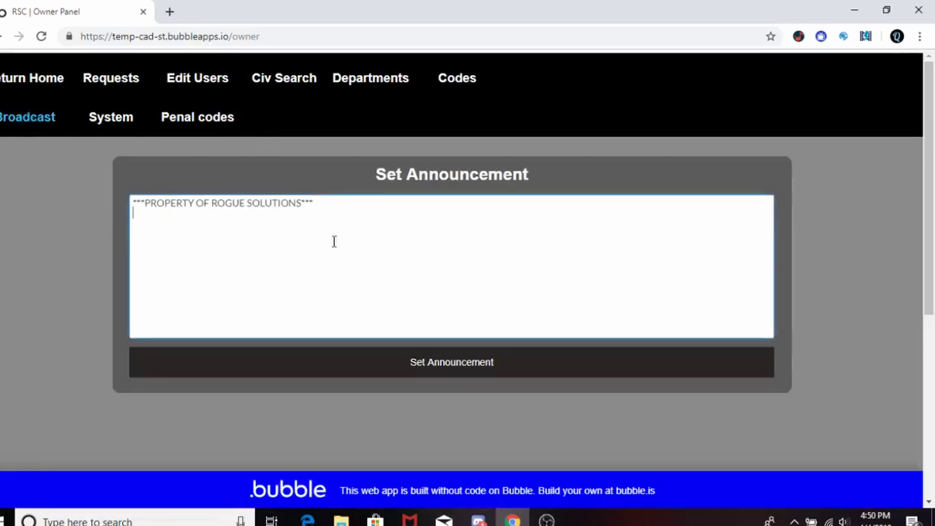
pyautogui.click(438, 369)
# Open the System section and look through the community name, logo, login background, penal code URL, server and Auto Approve settings
pyautogui.click(125, 117)
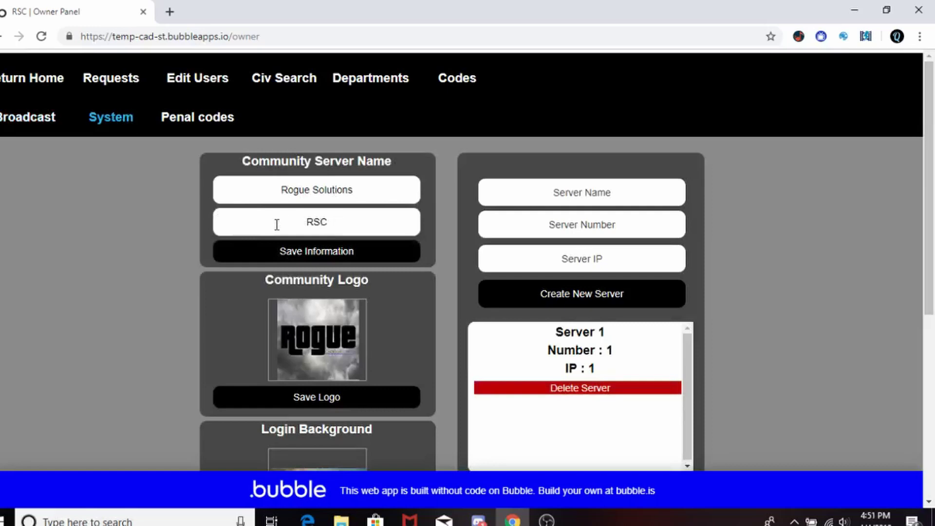
pyautogui.click(287, 249)
pyautogui.scroll(-2, 320, 273)
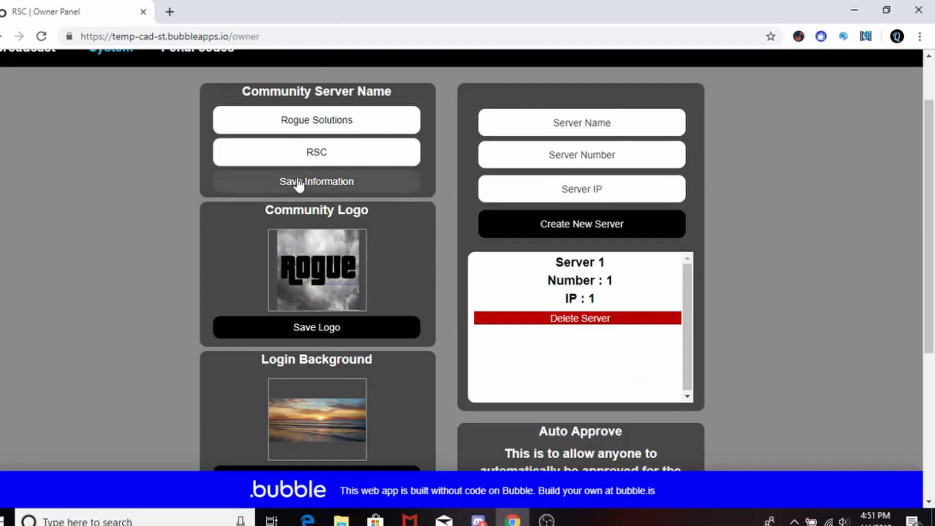
pyautogui.scroll(-2, 348, 253)
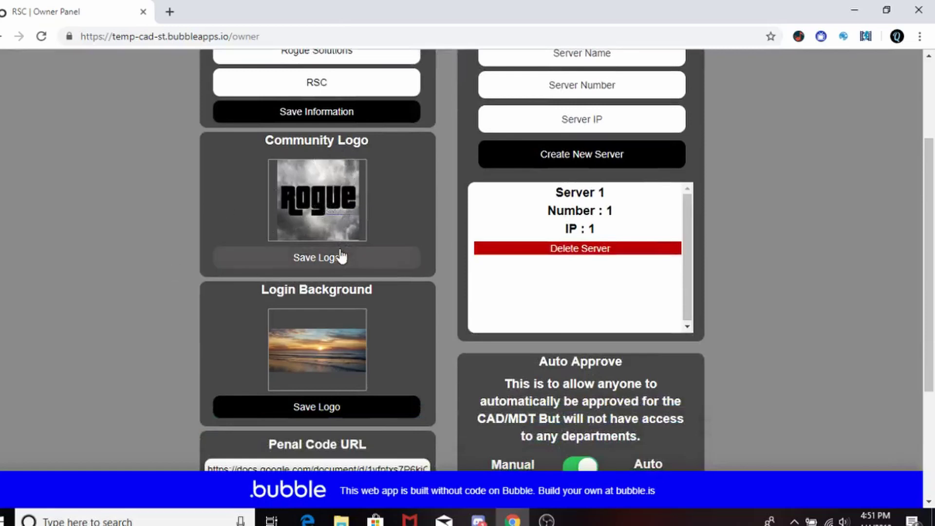
pyautogui.scroll(-4, 267, 323)
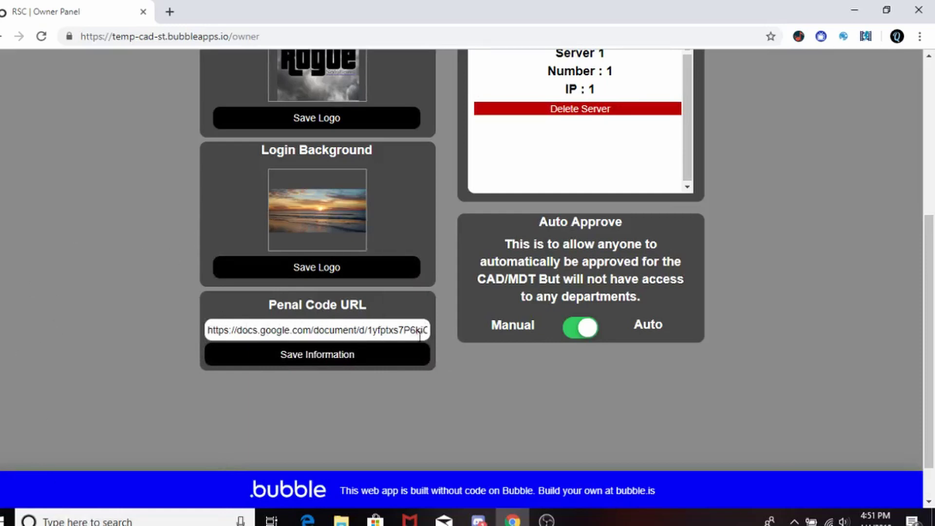
pyautogui.scroll(2, 458, 341)
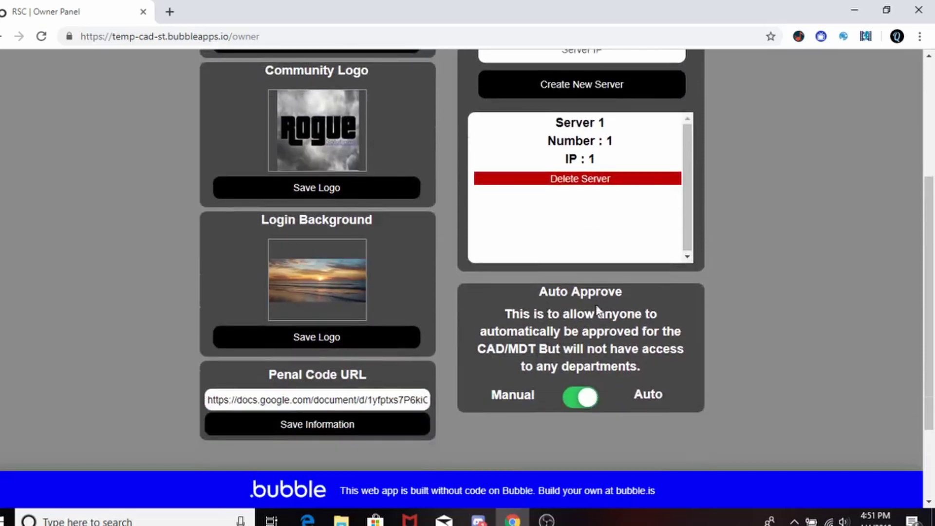
# Switch Auto Approve to Manual and open the Requests section
pyautogui.click(577, 402)
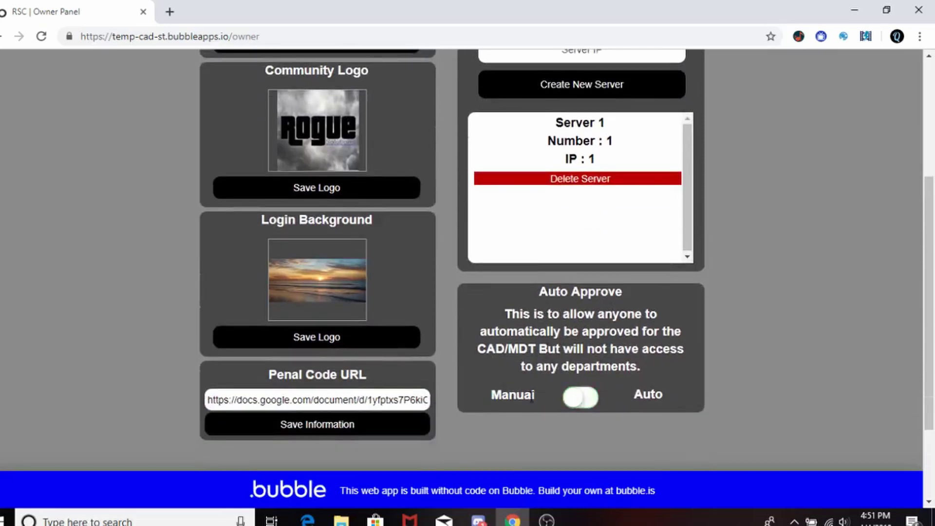
pyautogui.scroll(5, 216, 68)
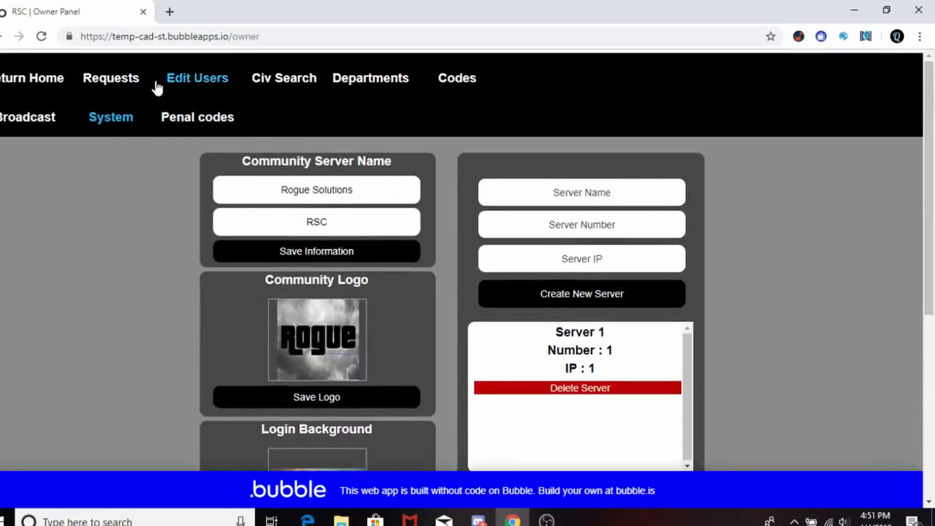
pyautogui.click(140, 95)
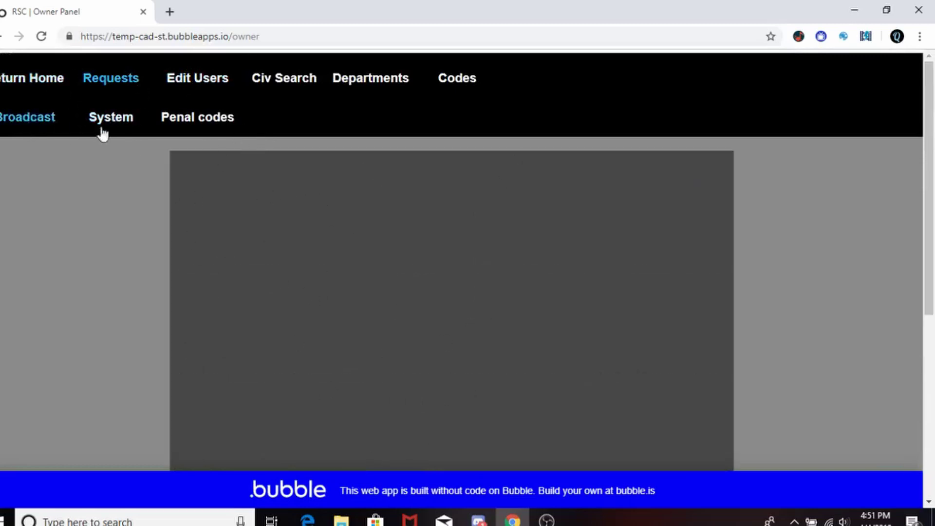
# Return to the System section and switch Auto Approve back to Auto
pyautogui.click(117, 124)
pyautogui.scroll(-5, 510, 344)
pyautogui.scroll(-2, 510, 343)
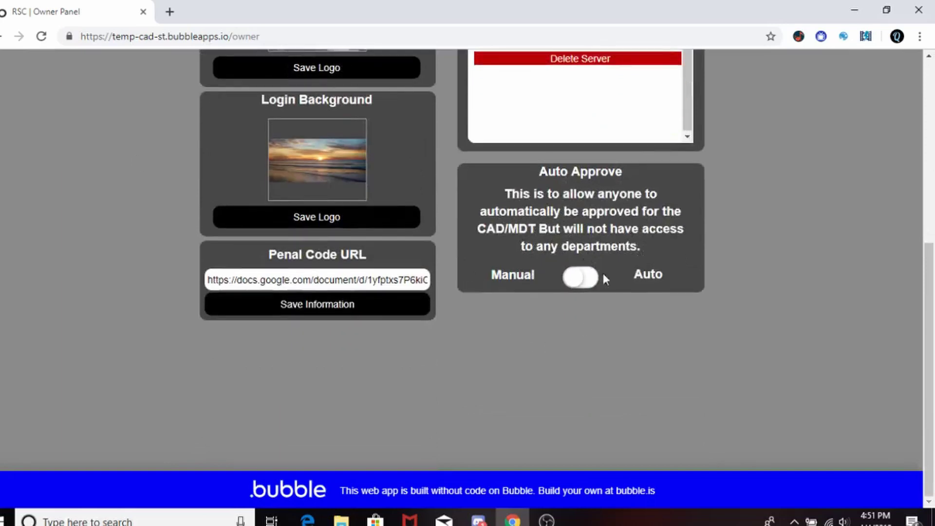
pyautogui.click(582, 276)
pyautogui.scroll(7, 364, 159)
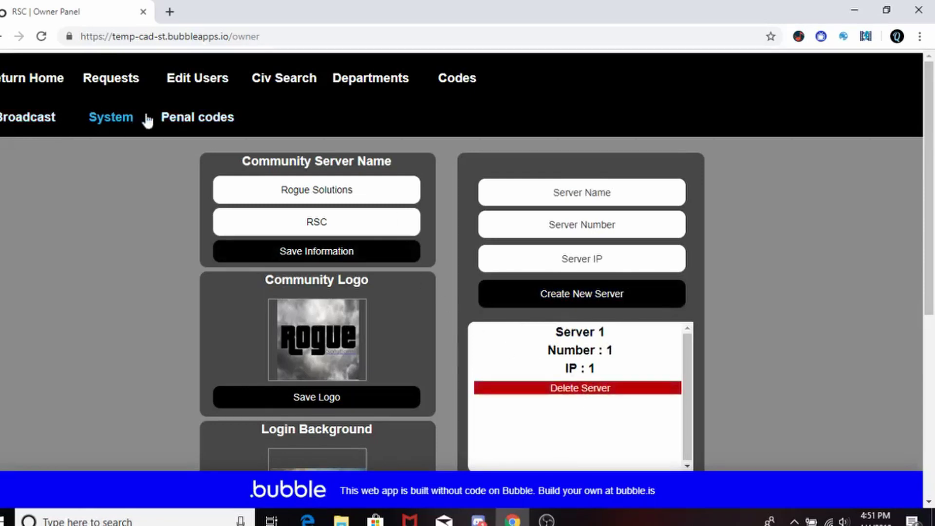
pyautogui.scroll(-5, 501, 305)
pyautogui.scroll(5, 265, 236)
# Open the Penal codes section and look through the first entries of the list
pyautogui.click(212, 126)
pyautogui.scroll(-5, 541, 291)
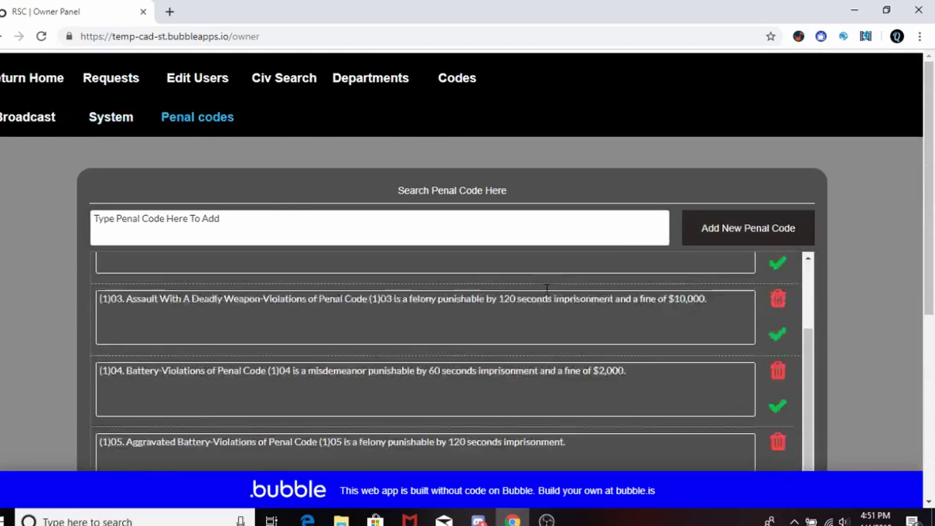
pyautogui.scroll(-3, 547, 287)
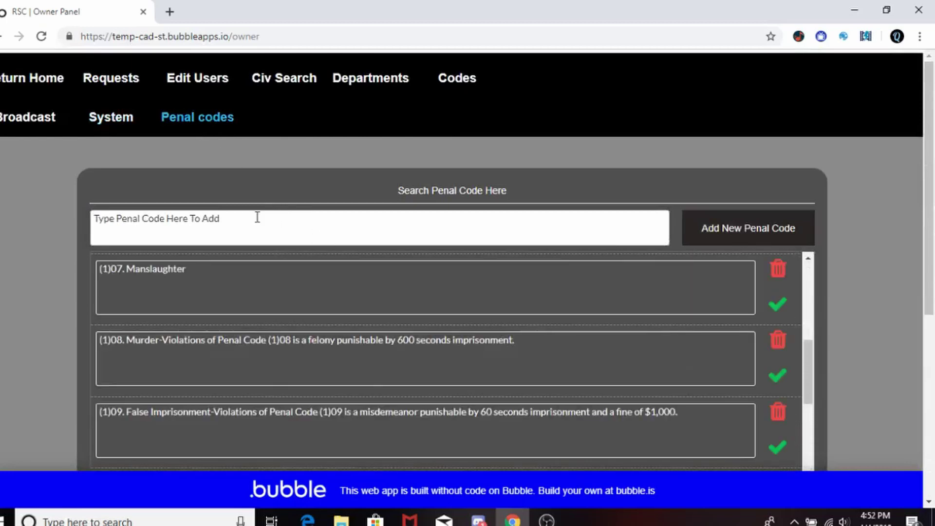
# Try to search the penal codes for "ass", check the list from its start, and clear the entry
pyautogui.click(241, 221)
pyautogui.write('ass')
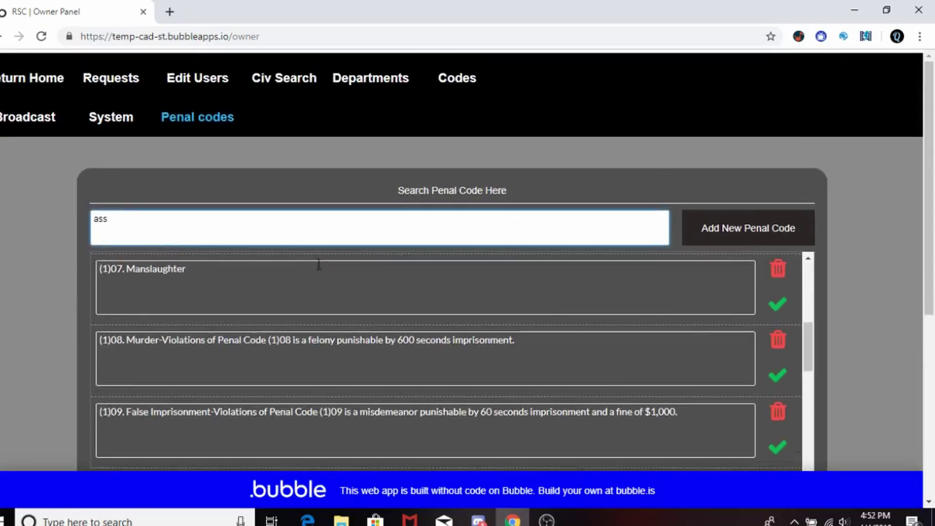
pyautogui.scroll(8, 547, 344)
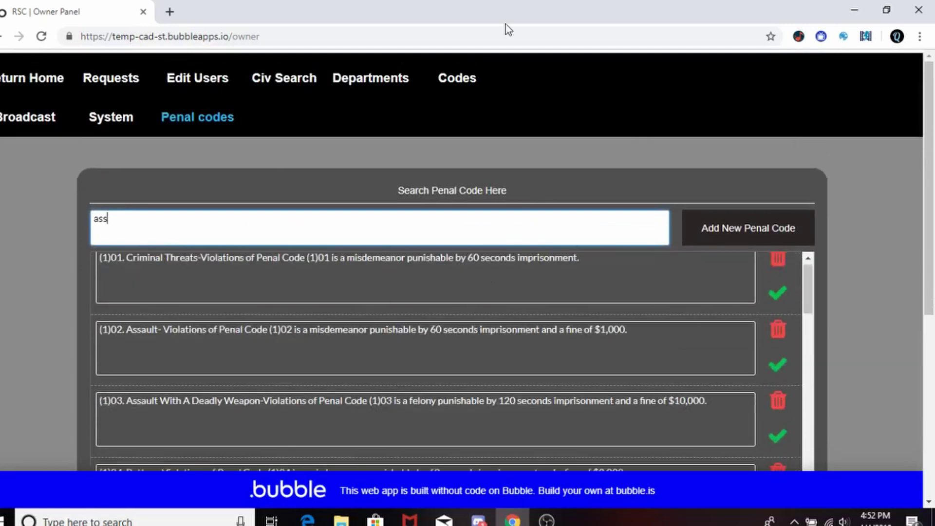
pyautogui.press('BackSpace')
pyautogui.press('BackSpace')
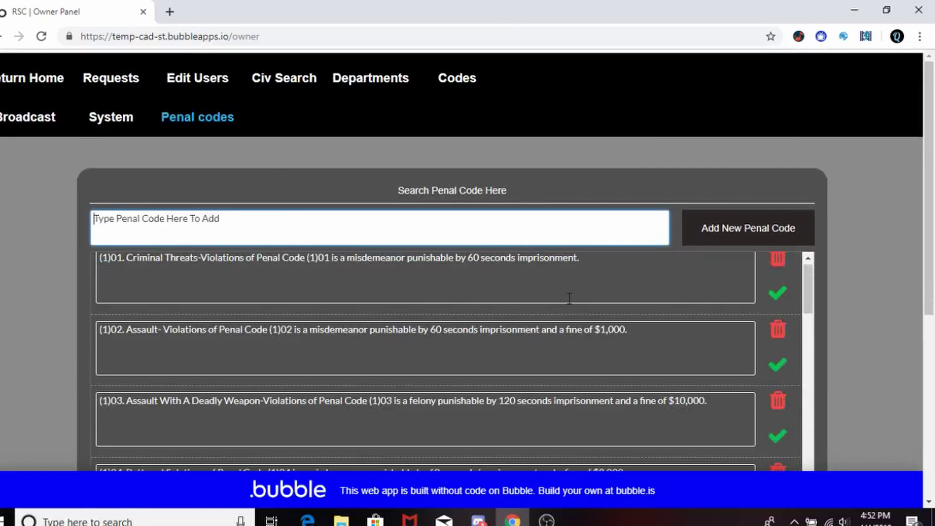
# Look through the rest of the penal code list down to the section (2) robbery and theft entries
pyautogui.scroll(1, 554, 339)
pyautogui.scroll(-20, 548, 333)
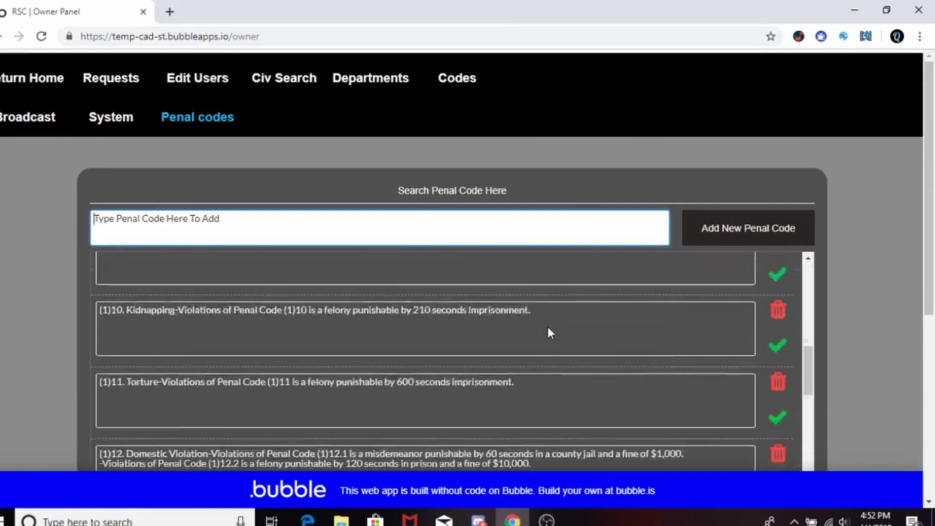
pyautogui.scroll(-3, 601, 333)
pyautogui.moveTo(927, 221); pyautogui.dragTo(932, 131)
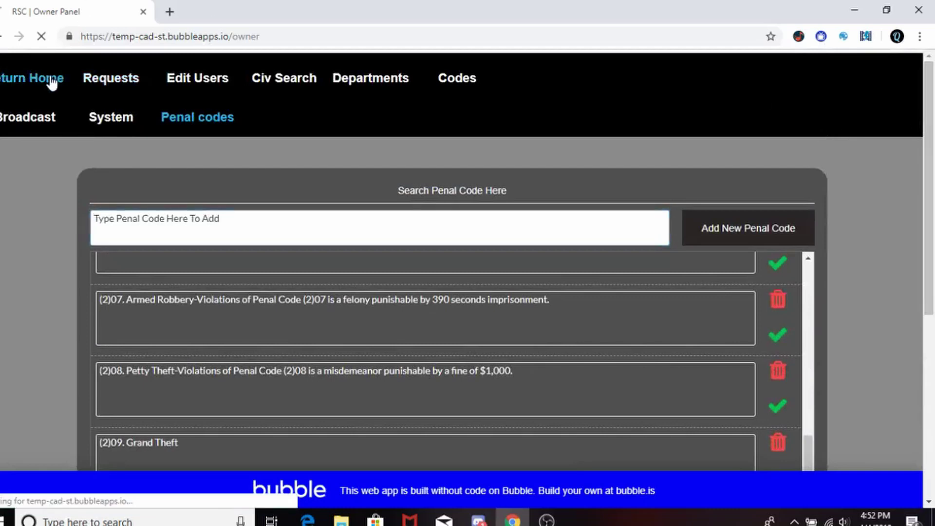
# Return to the home page and examine the announcement shown there
pyautogui.click(51, 80)
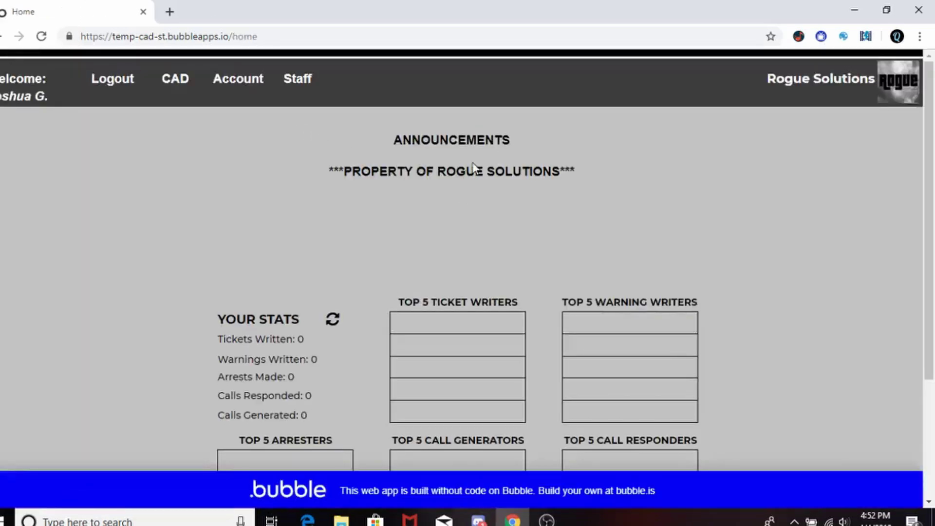
pyautogui.moveTo(437, 177); pyautogui.dragTo(566, 185)
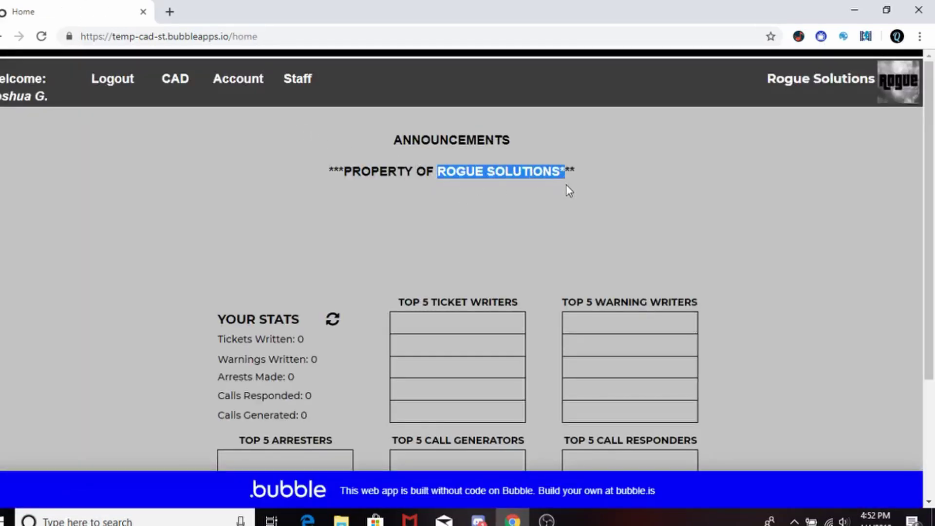
pyautogui.click(578, 188)
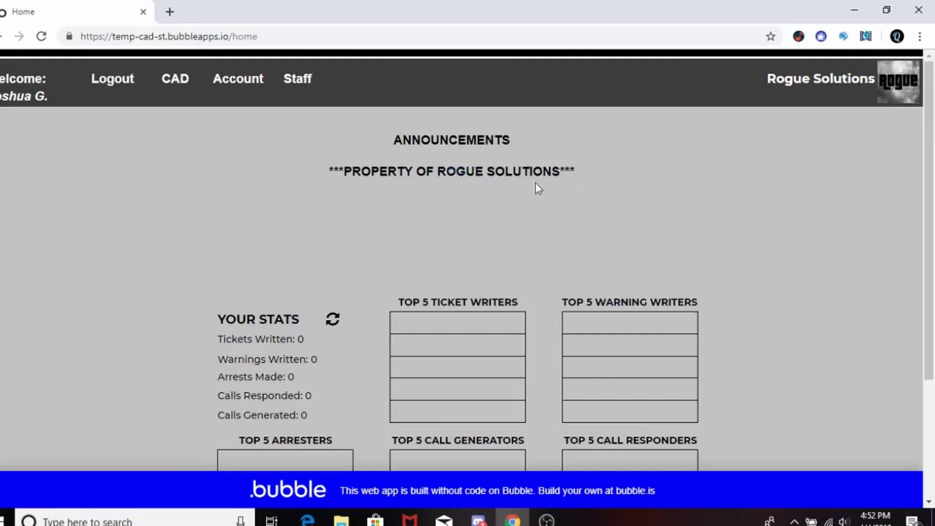